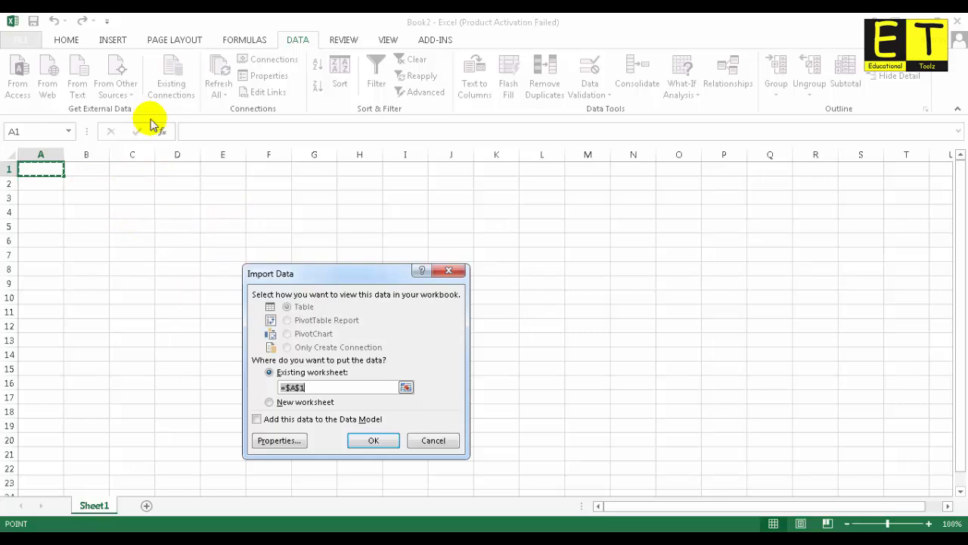
Step: Import the external data as a table into the existing worksheet, starting at cell A1
{"action": "left_click", "coordinate": [376, 441]}
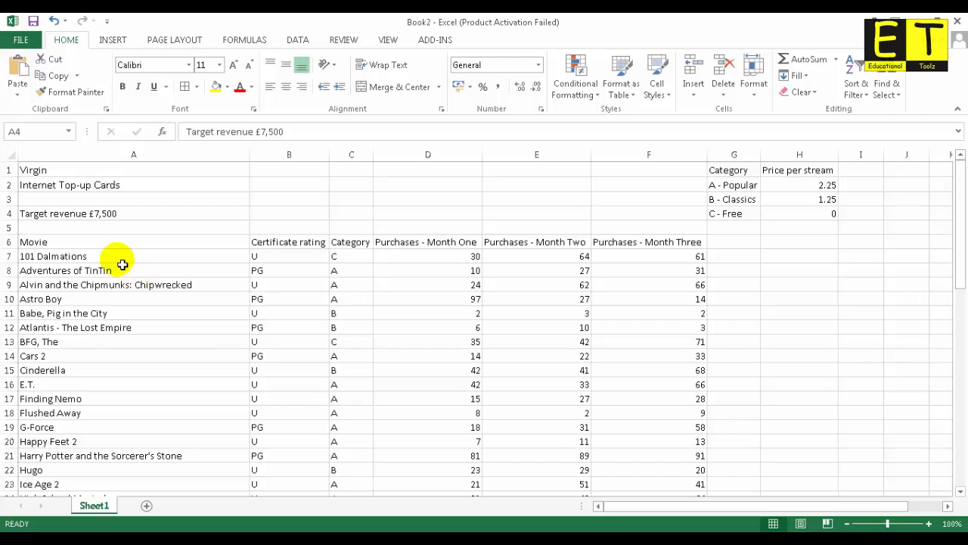
Step: Format the two title lines in A1:A2 as 16 pt, bold and underlined
{"action": "left_click", "coordinate": [59, 171]}
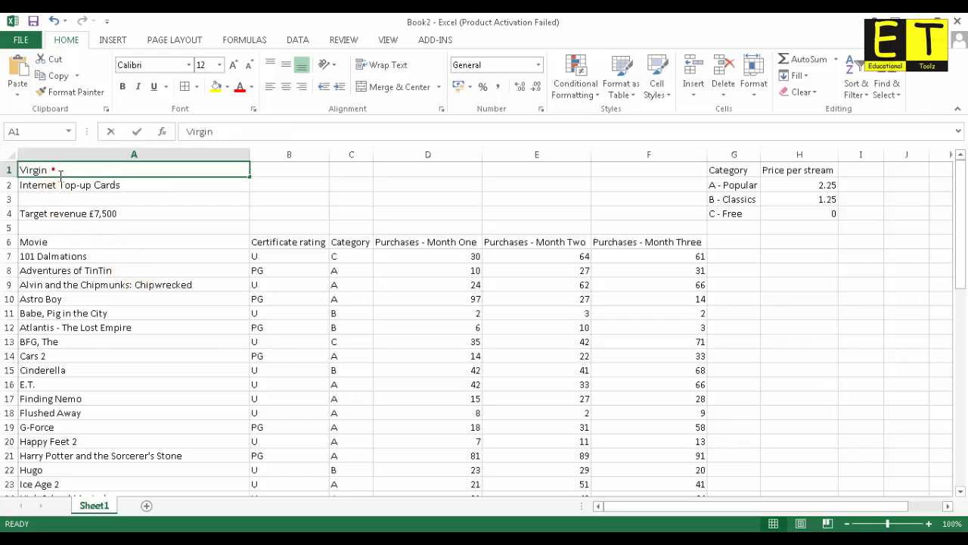
{"action": "left_click", "coordinate": [118, 189]}
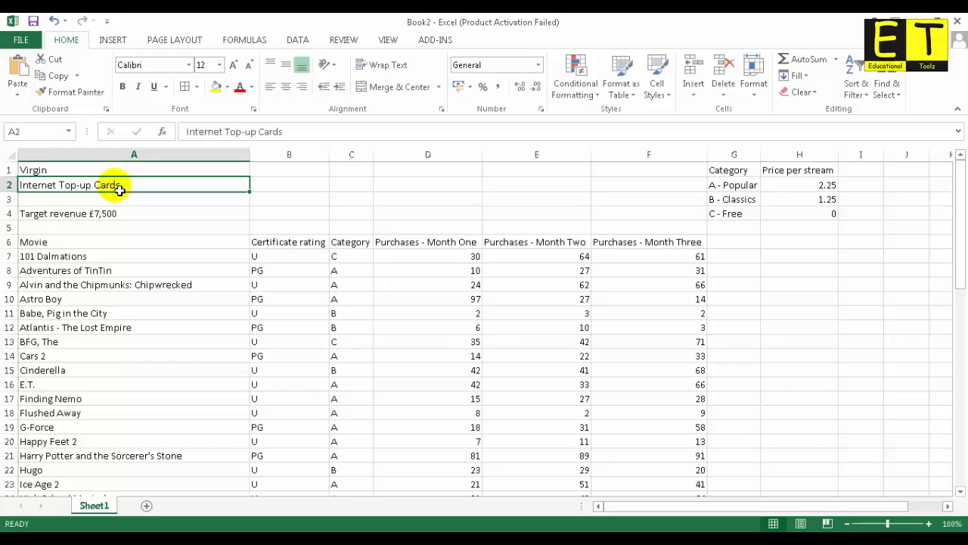
{"action": "left_click", "coordinate": [115, 171]}
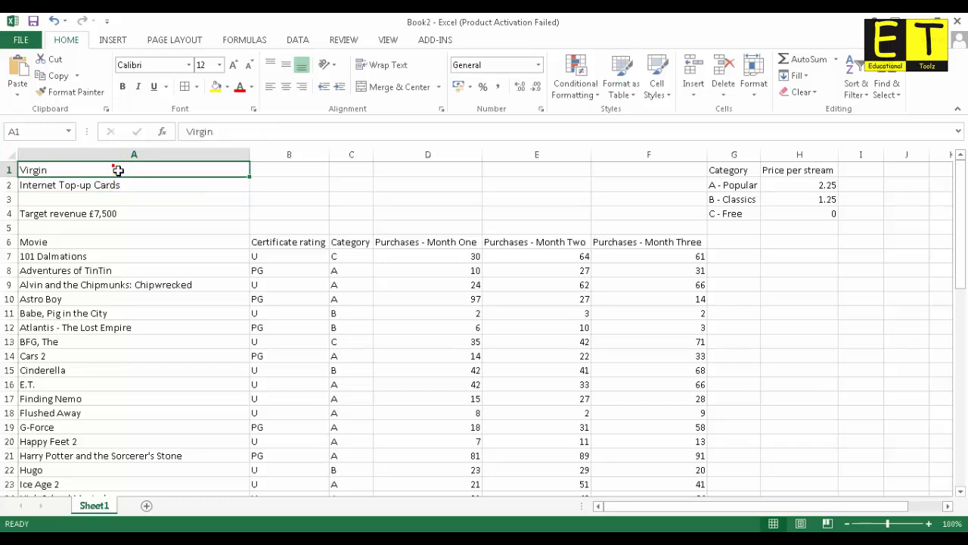
{"action": "left_click_drag", "start_coordinate": [118, 177], "coordinate": [118, 190]}
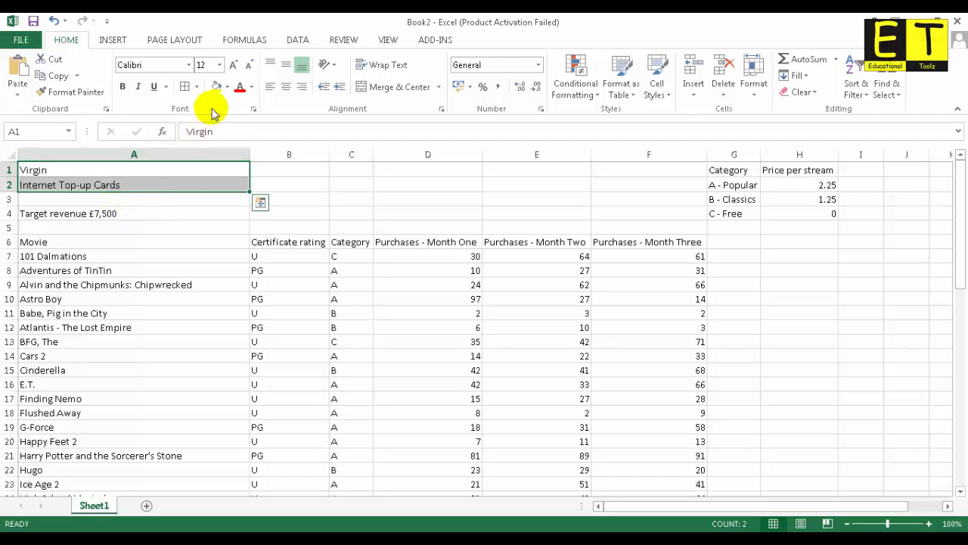
{"action": "left_click", "coordinate": [233, 66]}
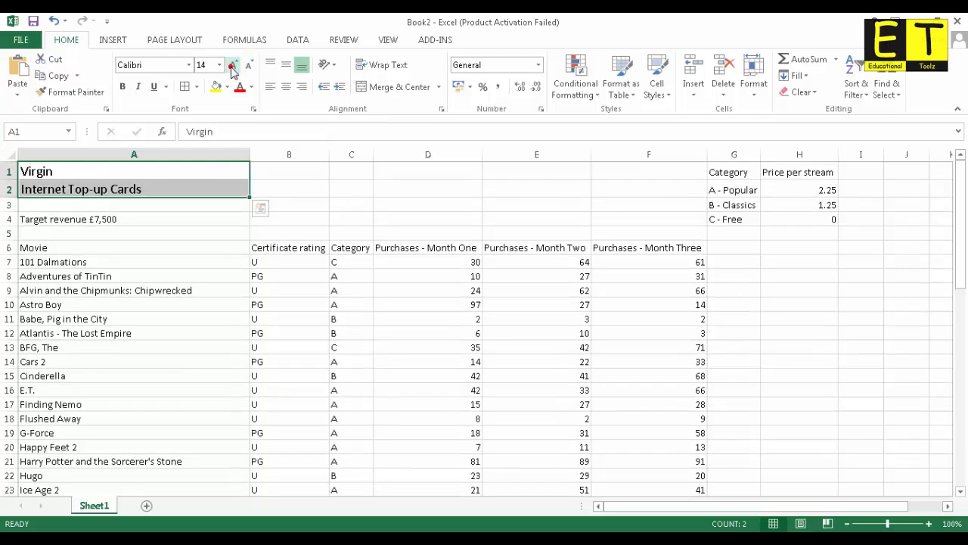
{"action": "left_click", "coordinate": [233, 66]}
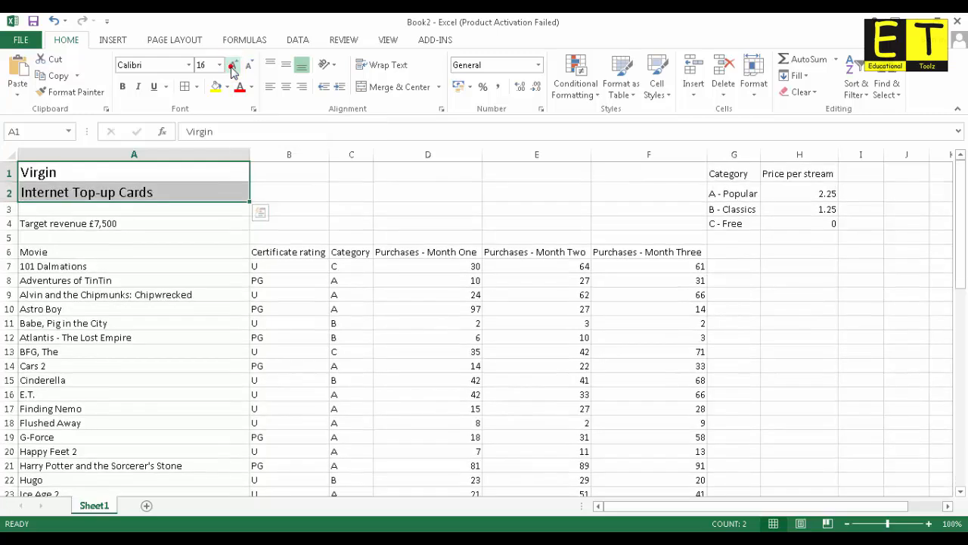
{"action": "left_click", "coordinate": [130, 89]}
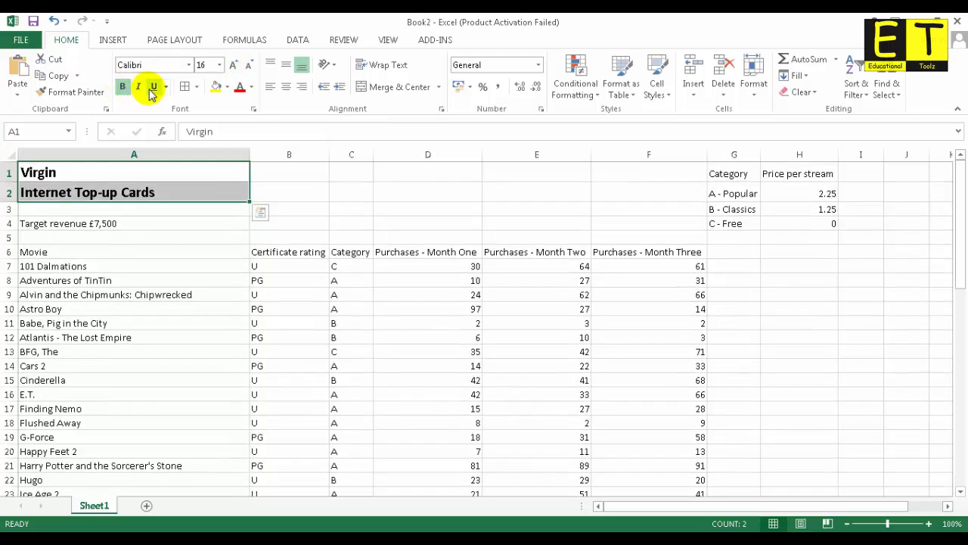
{"action": "left_click", "coordinate": [152, 93]}
Step: Move the £7,500 amount out of the "Target revenue" label in A4 into its own cell B4
{"action": "left_click", "coordinate": [167, 231]}
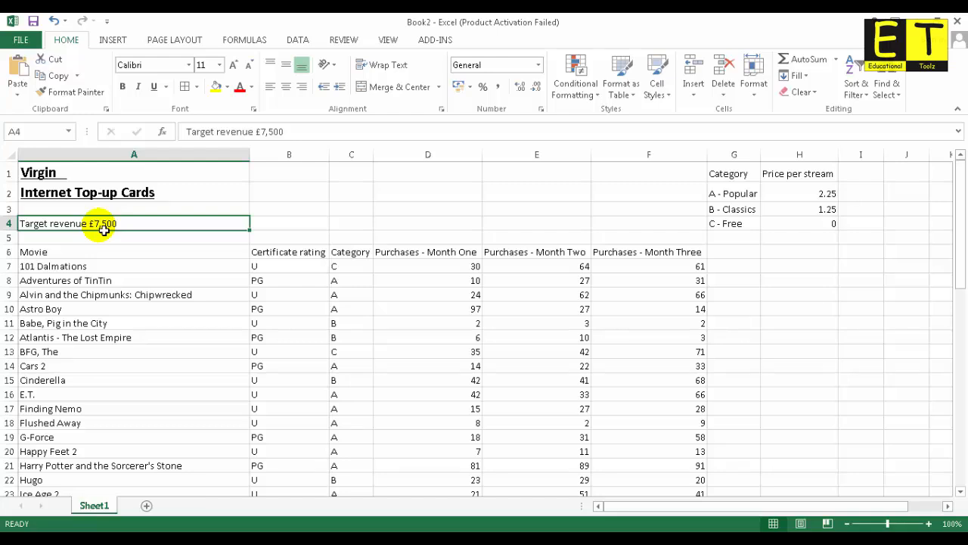
{"action": "double_click", "coordinate": [134, 224]}
{"action": "key", "text": "ctrl+c"}
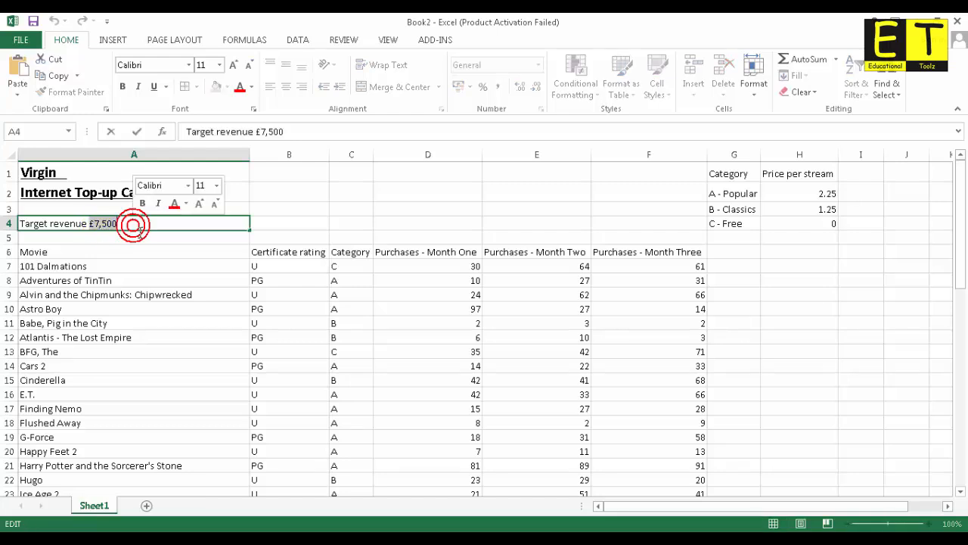
{"action": "key", "text": "BackSpace"}
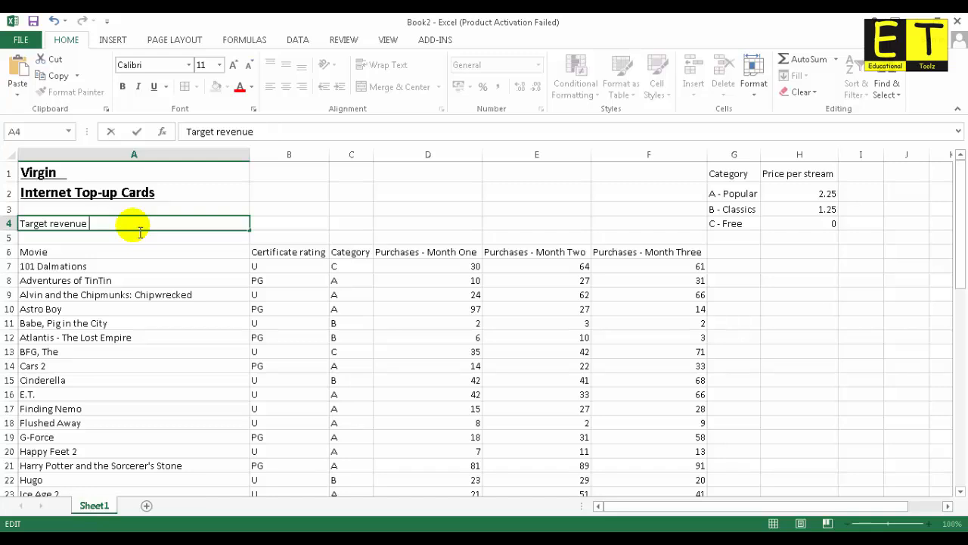
{"action": "left_click", "coordinate": [189, 251]}
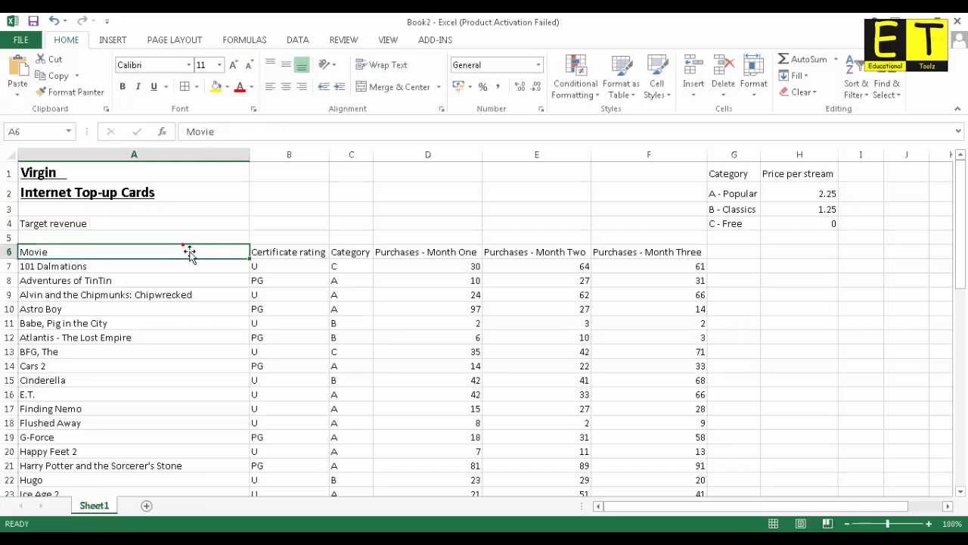
{"action": "left_click", "coordinate": [255, 226]}
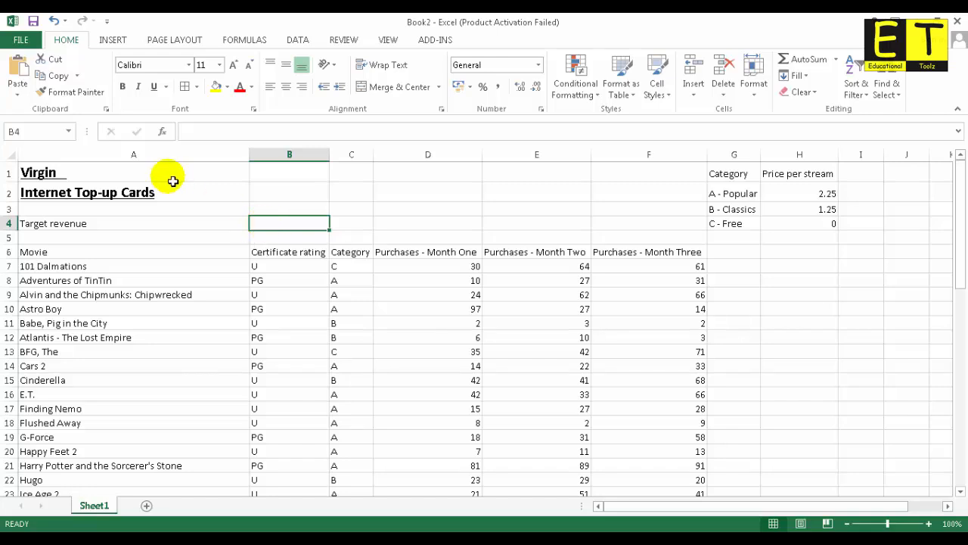
{"action": "left_click", "coordinate": [41, 132]}
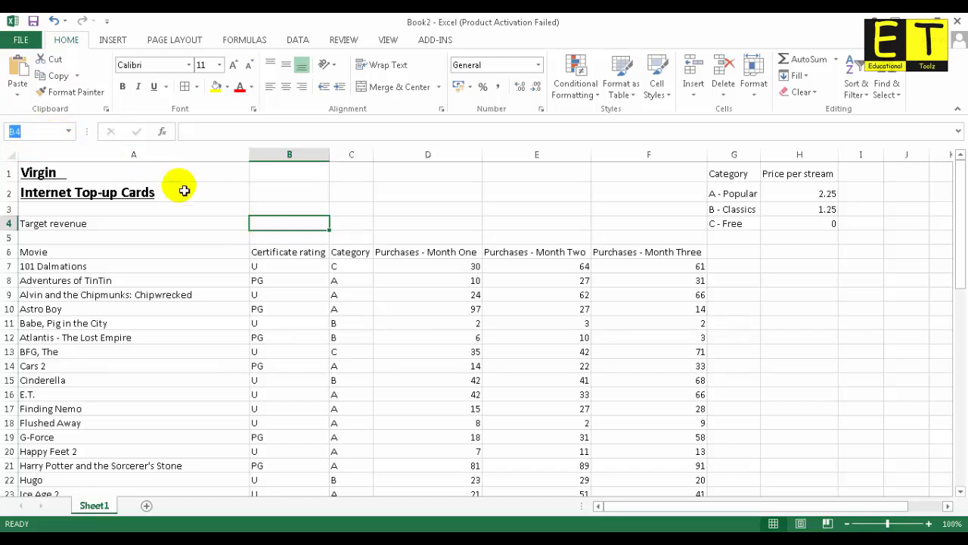
{"action": "left_click", "coordinate": [293, 230]}
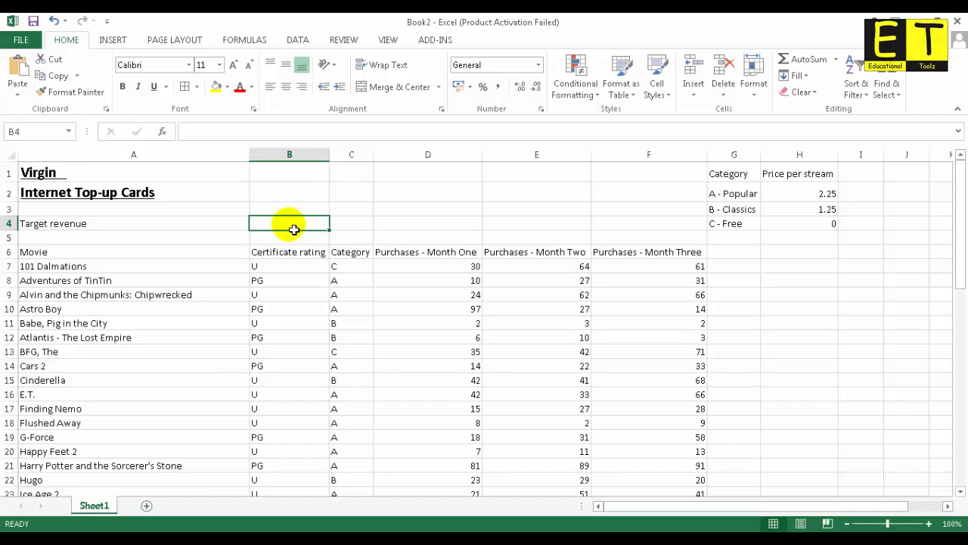
{"action": "key", "text": "ctrl+v"}
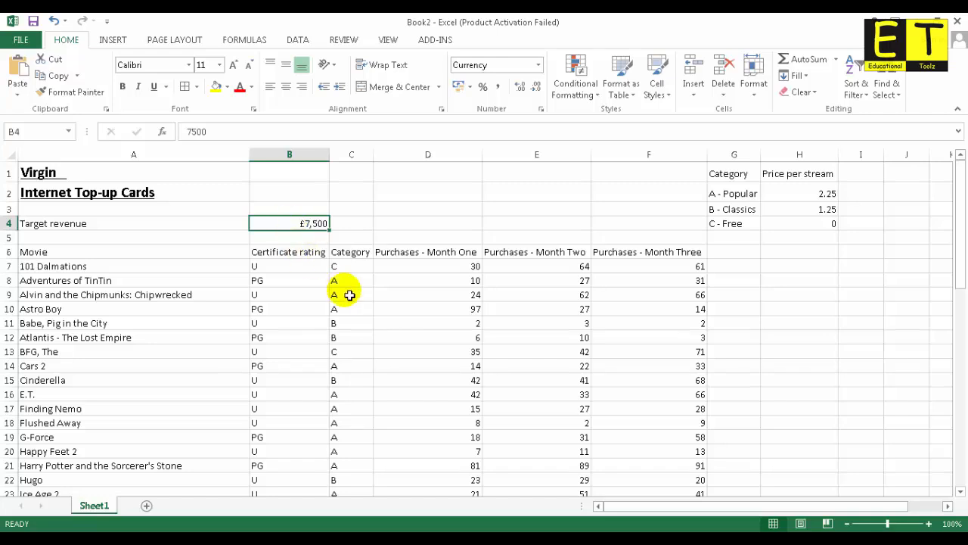
{"action": "key", "text": "Return"}
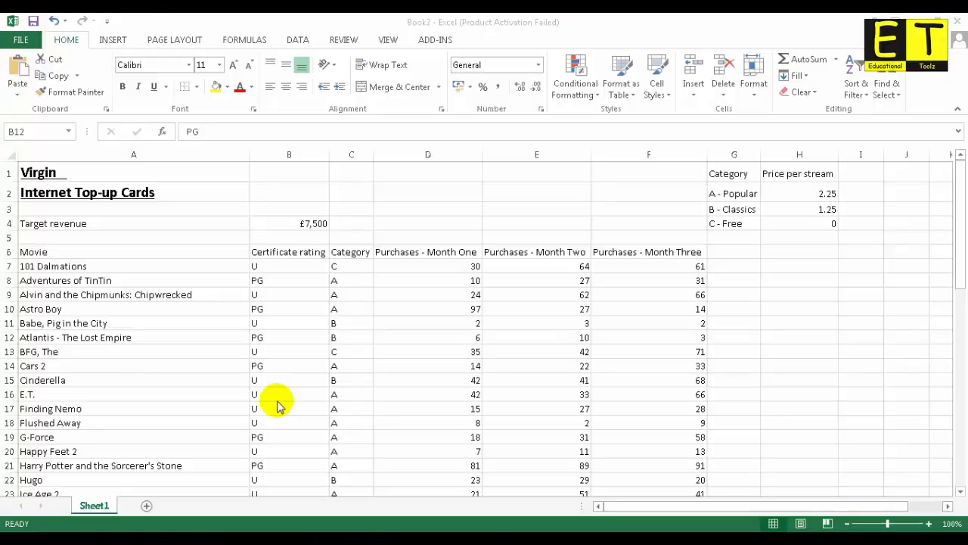
Step: Apply All Borders to the target revenue label and amount in A4:B4
{"action": "left_click", "coordinate": [146, 225]}
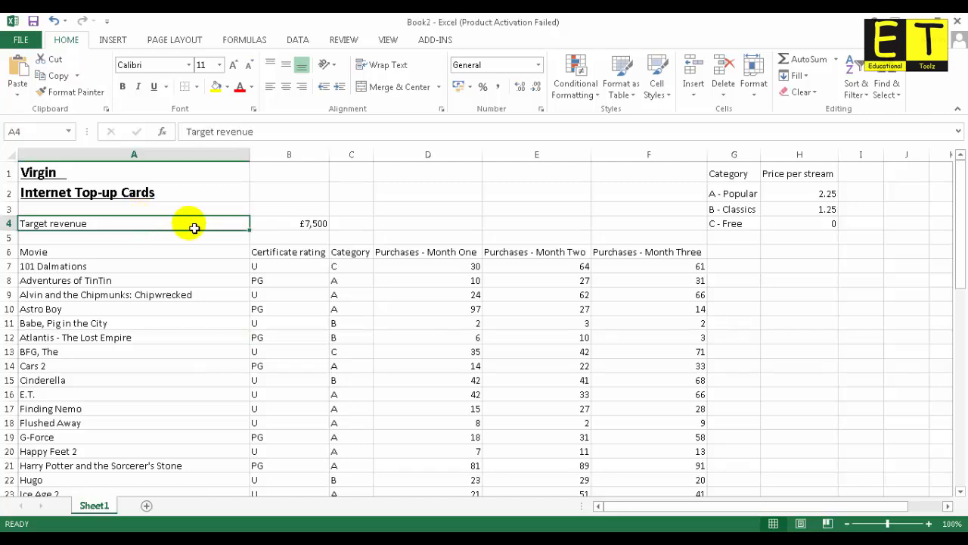
{"action": "left_click_drag", "start_coordinate": [256, 230], "coordinate": [266, 230]}
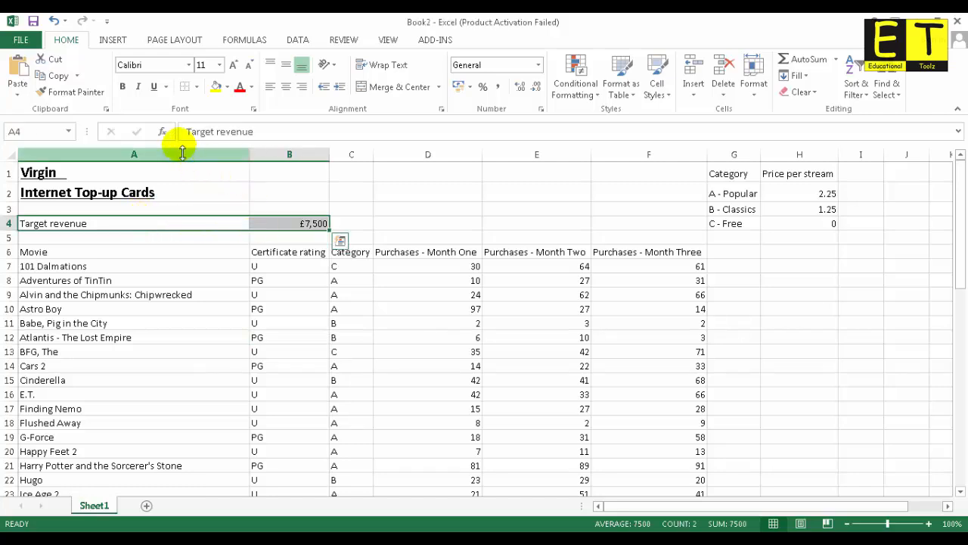
{"action": "left_click", "coordinate": [196, 87]}
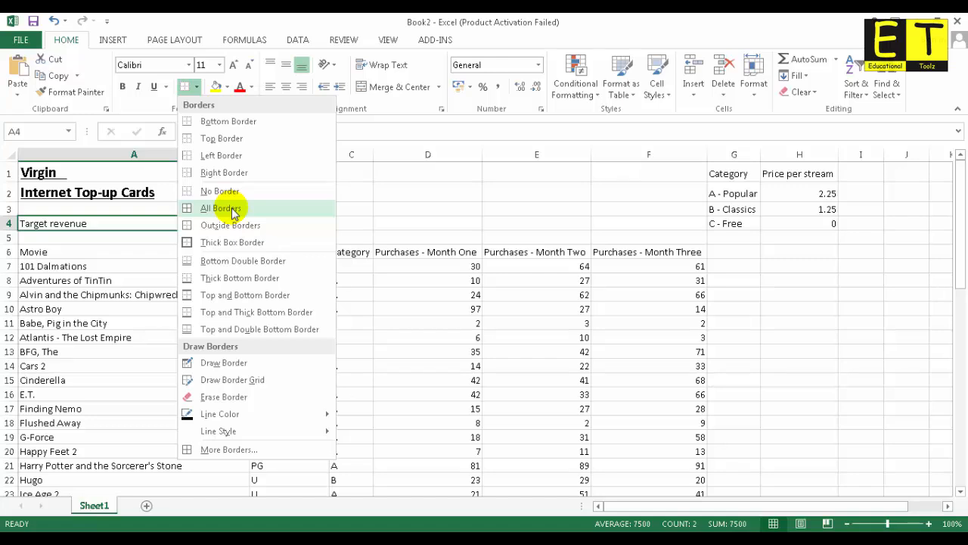
{"action": "left_click", "coordinate": [220, 208]}
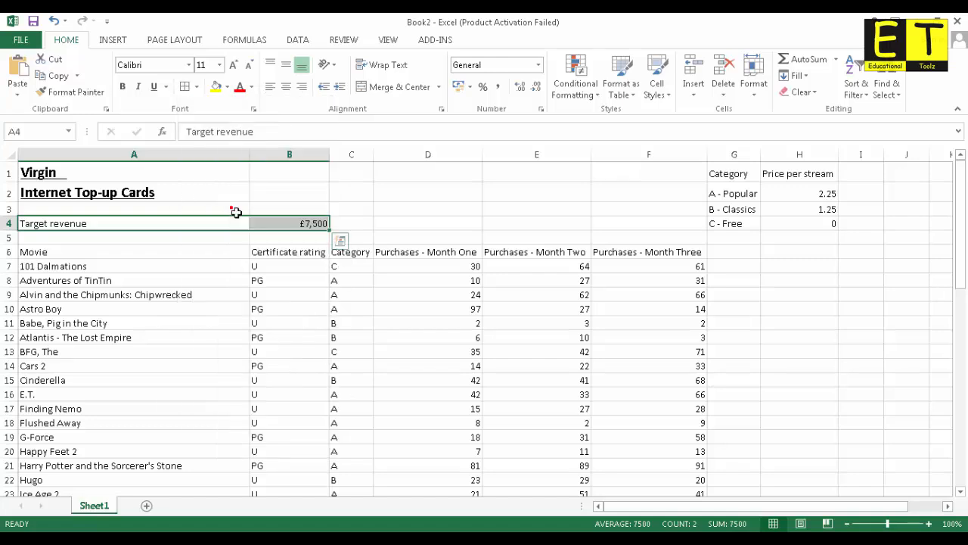
Step: Apply all borders to the whole movie table, from the header row A6 down to F58
{"action": "left_click", "coordinate": [215, 257]}
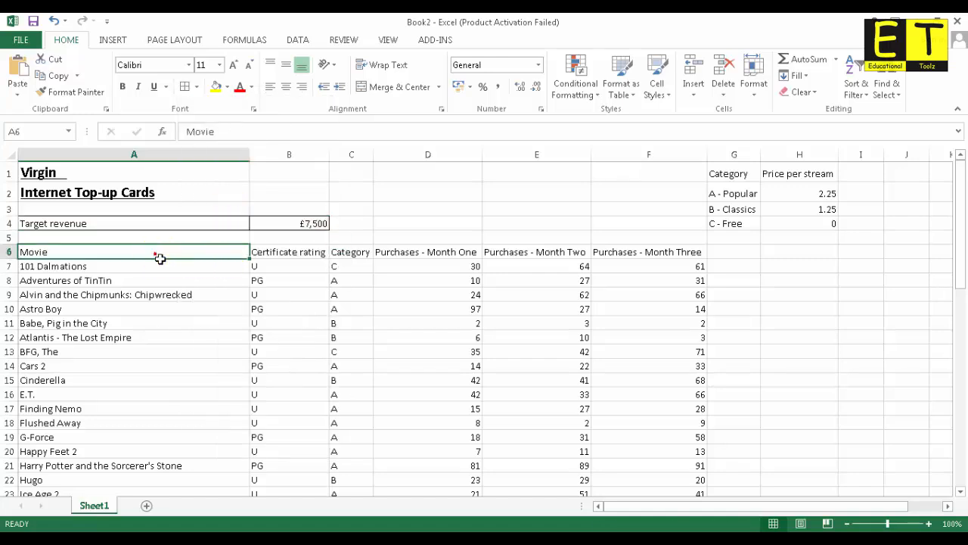
{"action": "left_click_drag", "start_coordinate": [158, 255], "coordinate": [648, 471]}
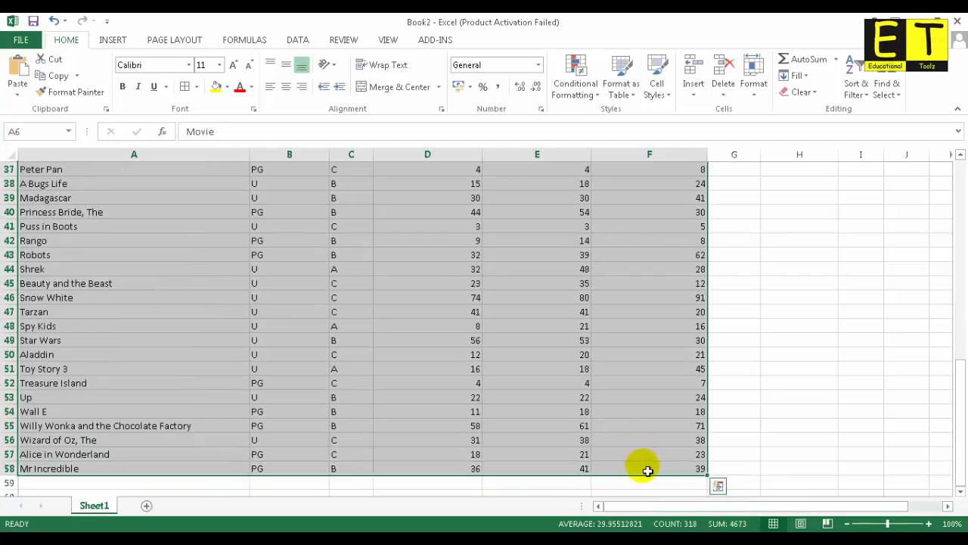
{"action": "left_click", "coordinate": [187, 88]}
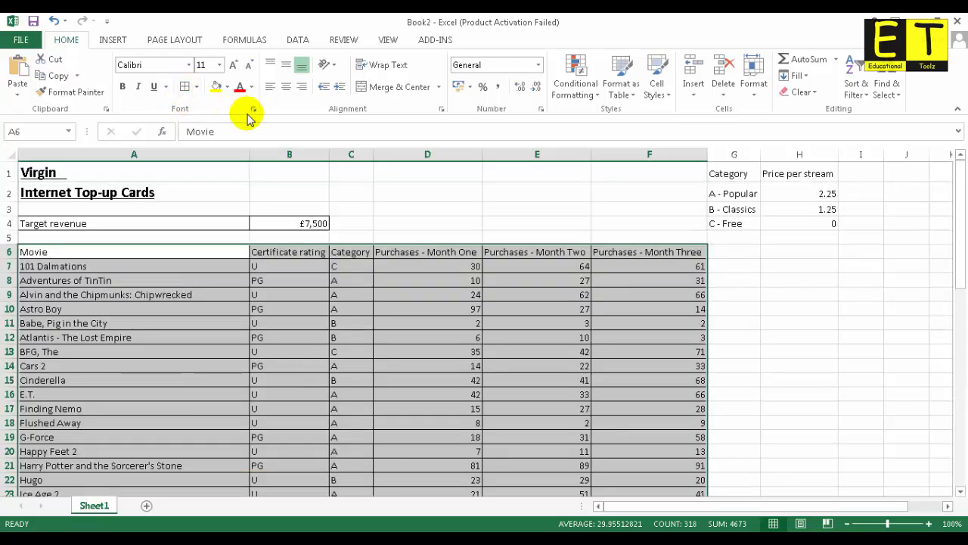
Step: Apply all borders to the category price table in G1:H4
{"action": "left_click", "coordinate": [726, 178]}
{"action": "left_click_drag", "start_coordinate": [726, 178], "coordinate": [822, 227]}
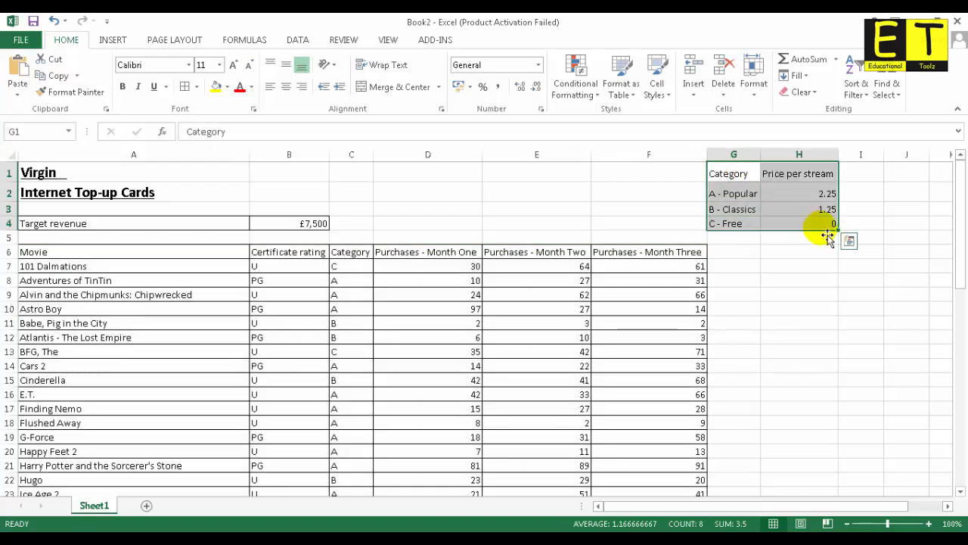
{"action": "left_click", "coordinate": [187, 88]}
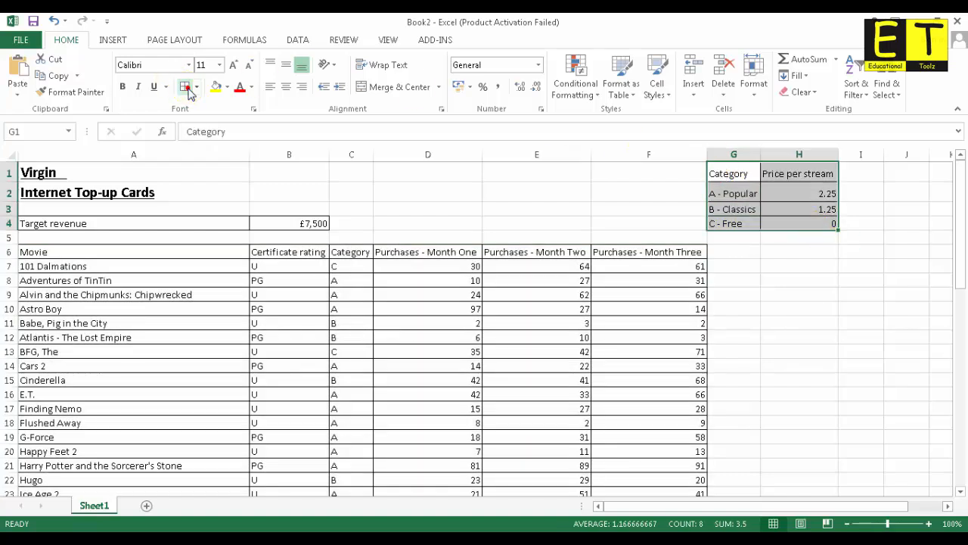
{"action": "left_click", "coordinate": [459, 197]}
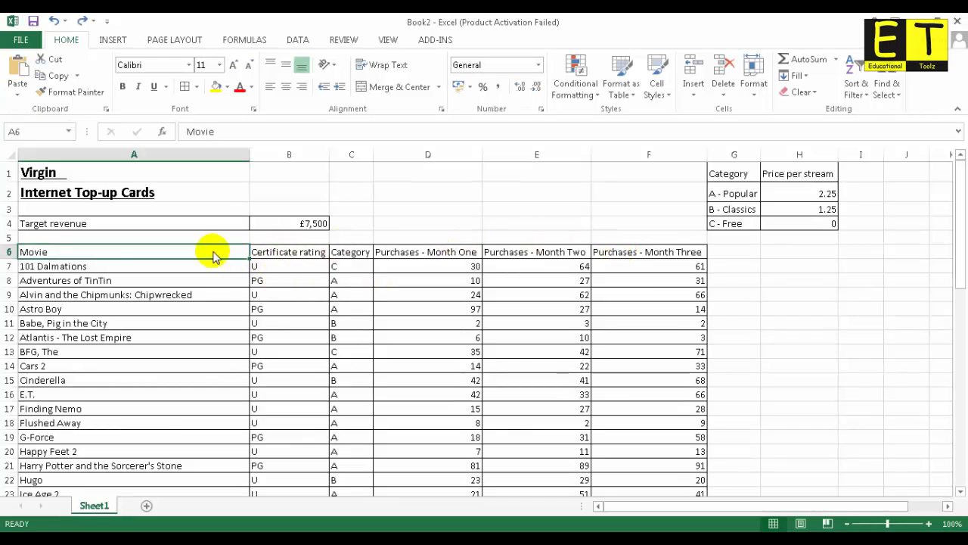
Step: Make the movie table's header row A6:F6 bold with a yellow fill
{"action": "left_click_drag", "start_coordinate": [244, 252], "coordinate": [634, 257]}
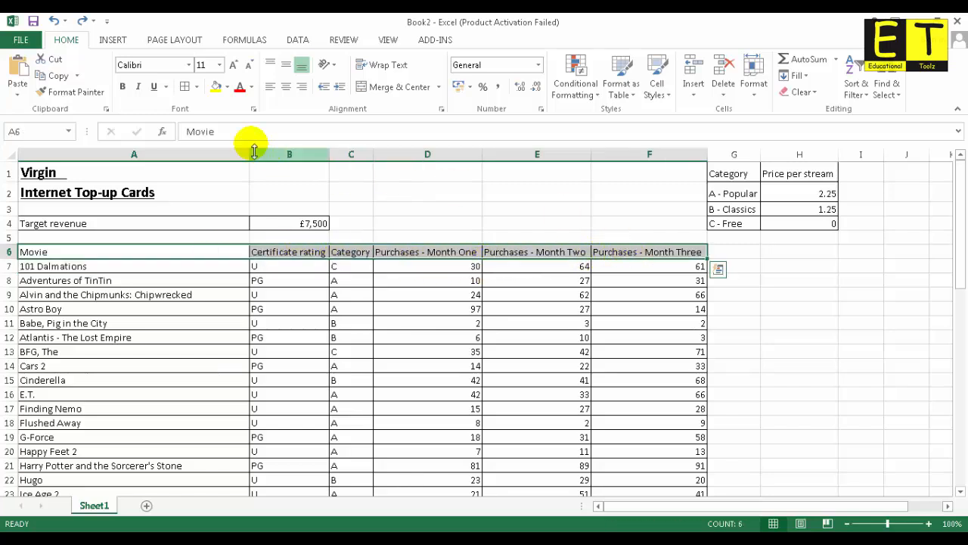
{"action": "left_click", "coordinate": [123, 88]}
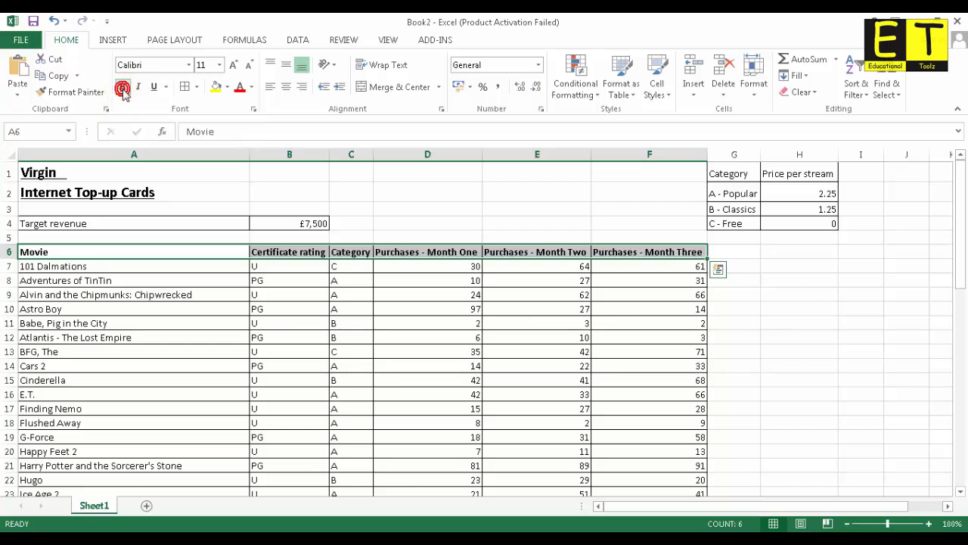
{"action": "left_click", "coordinate": [216, 89]}
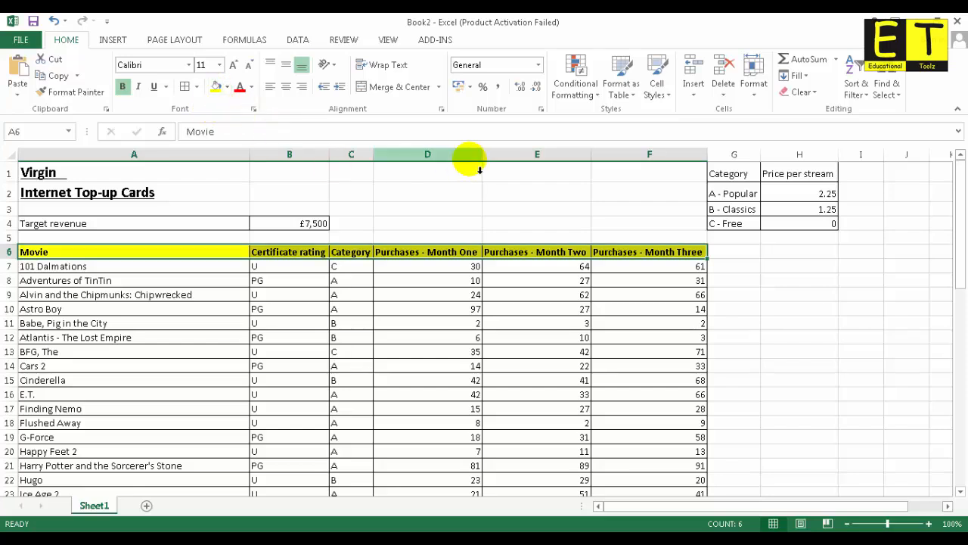
Step: Make the Category and Price per stream headers in G1:H1 bold with a yellow fill
{"action": "left_click", "coordinate": [719, 174]}
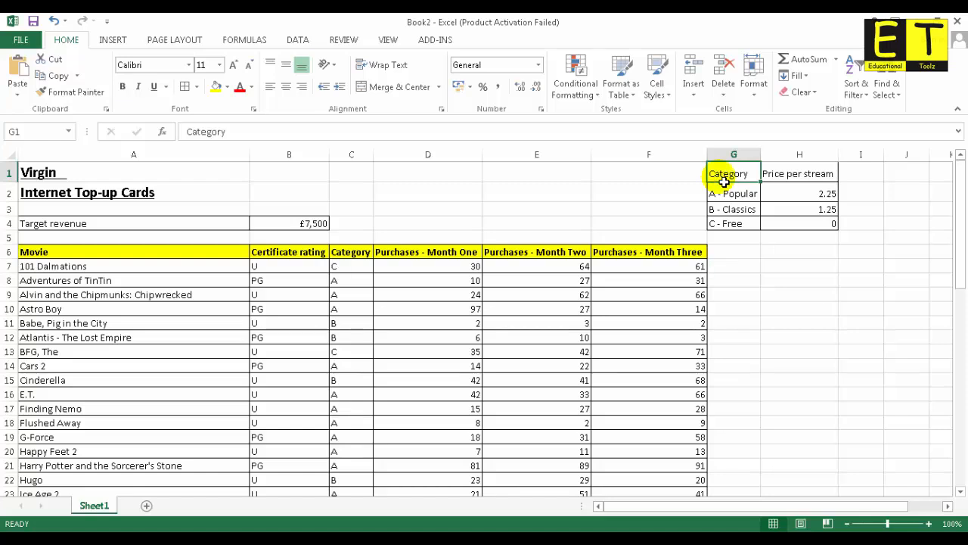
{"action": "left_click_drag", "start_coordinate": [752, 176], "coordinate": [772, 177]}
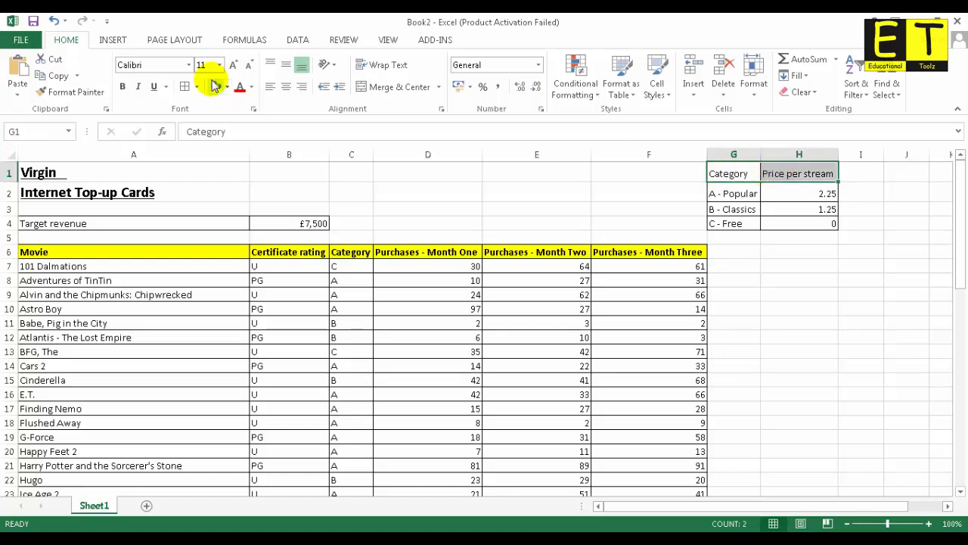
{"action": "left_click", "coordinate": [123, 86]}
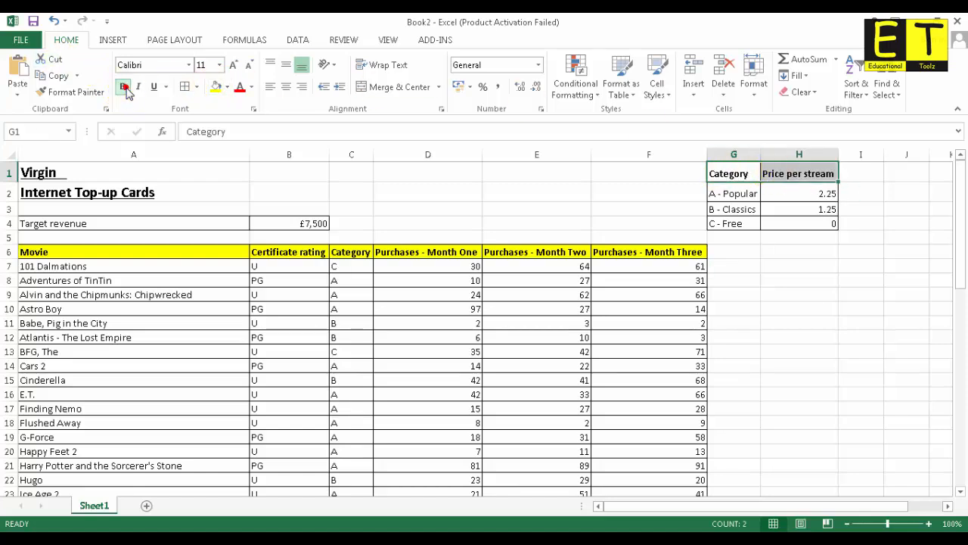
{"action": "left_click", "coordinate": [215, 86]}
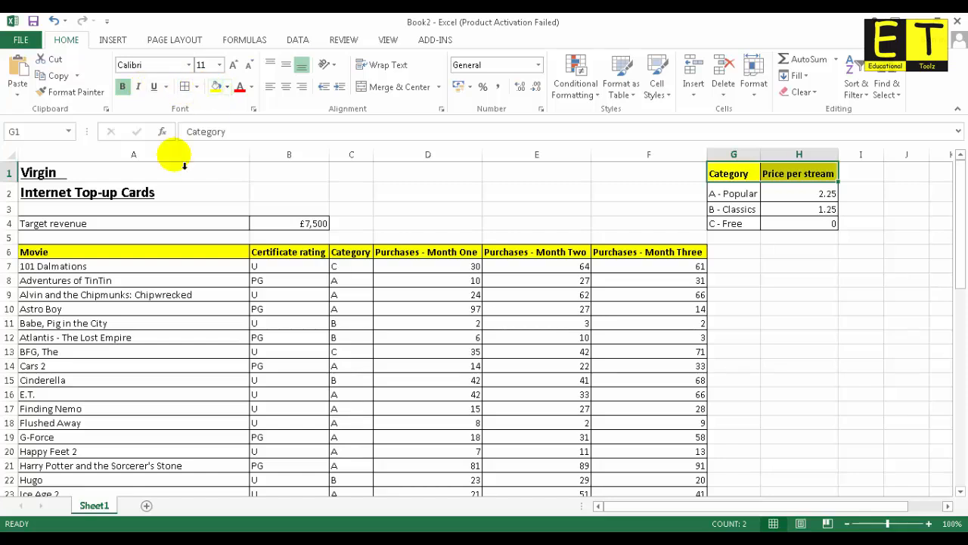
Step: Give the Target revenue label in A4 a yellow fill and make it bold
{"action": "left_click", "coordinate": [127, 224]}
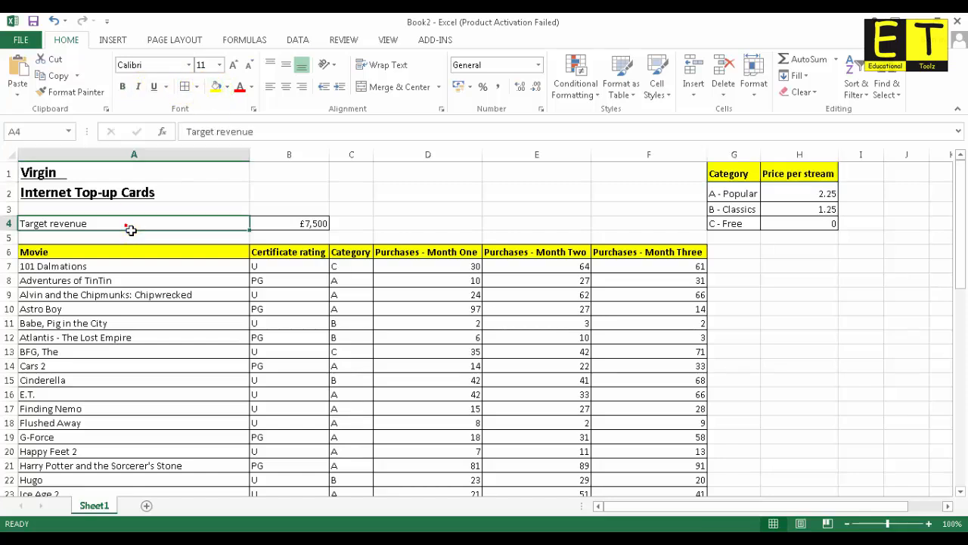
{"action": "left_click", "coordinate": [216, 86]}
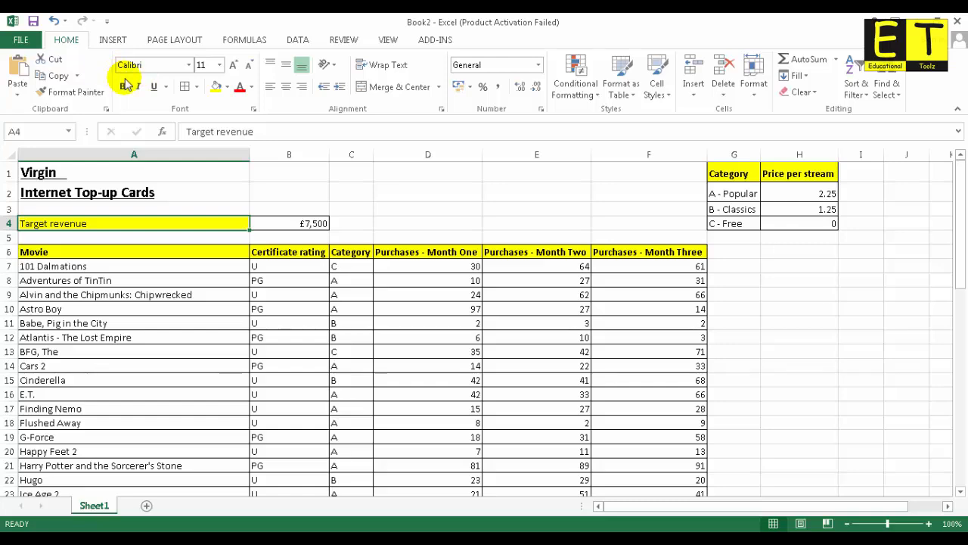
{"action": "left_click", "coordinate": [124, 87]}
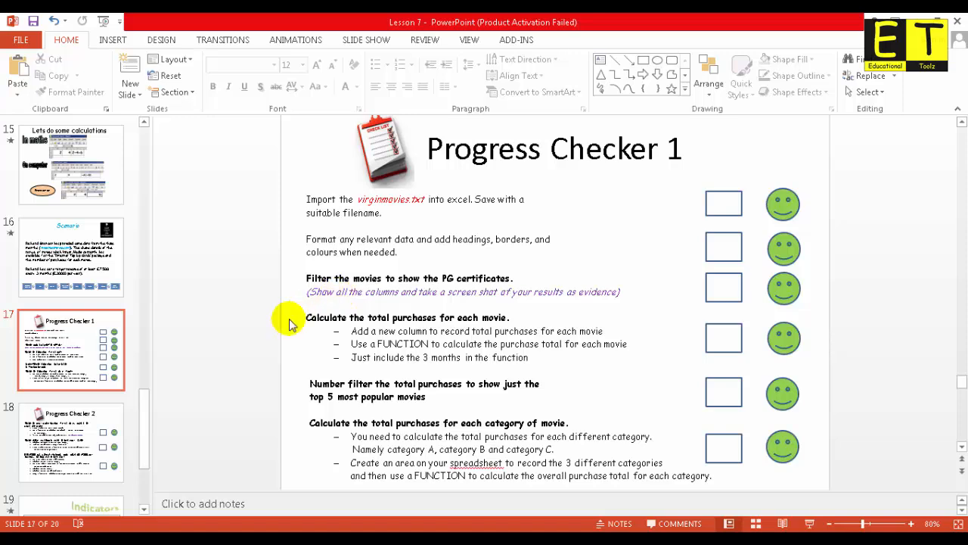
Step: Switch to the Excel workbook and filter the movie table's Certificate rating column to show only PG movies
{"action": "left_click", "coordinate": [285, 540]}
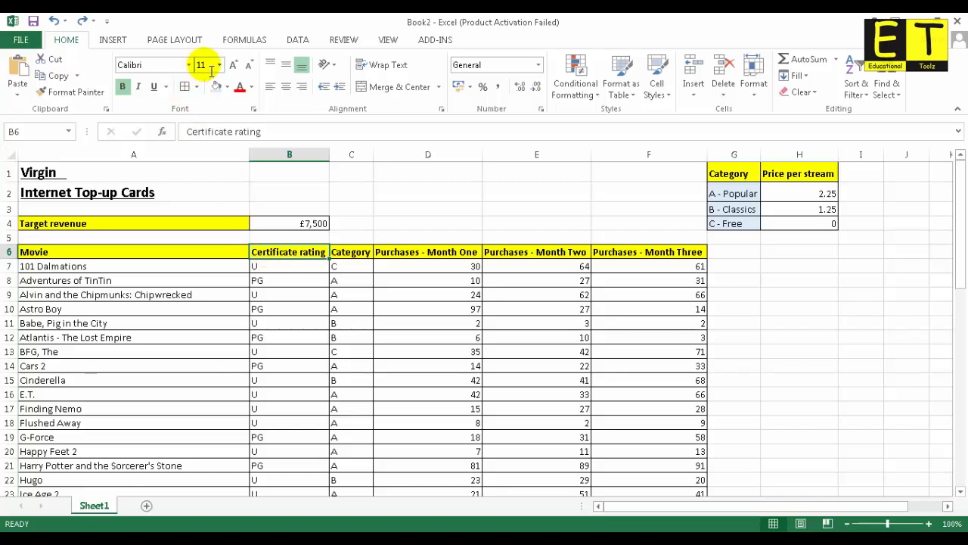
{"action": "left_click", "coordinate": [296, 42]}
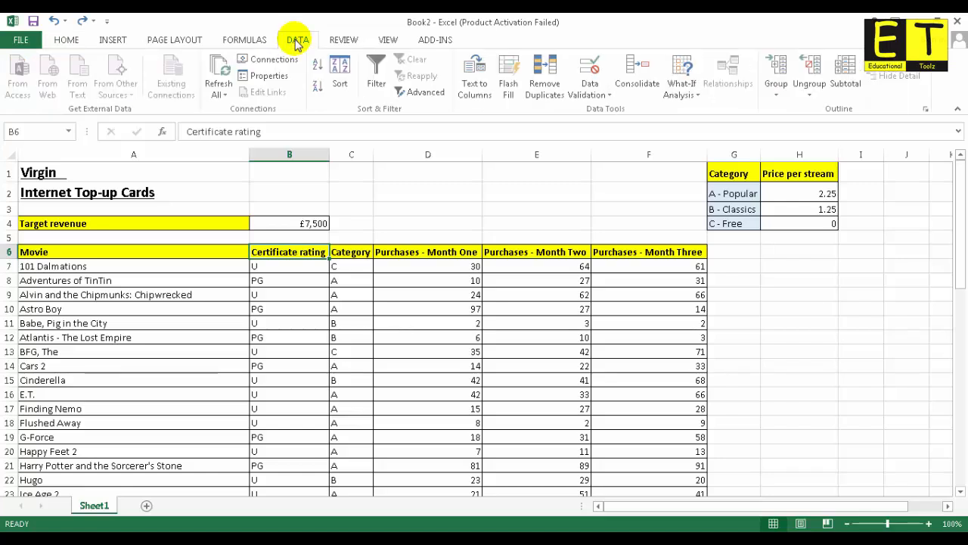
{"action": "left_click", "coordinate": [380, 82]}
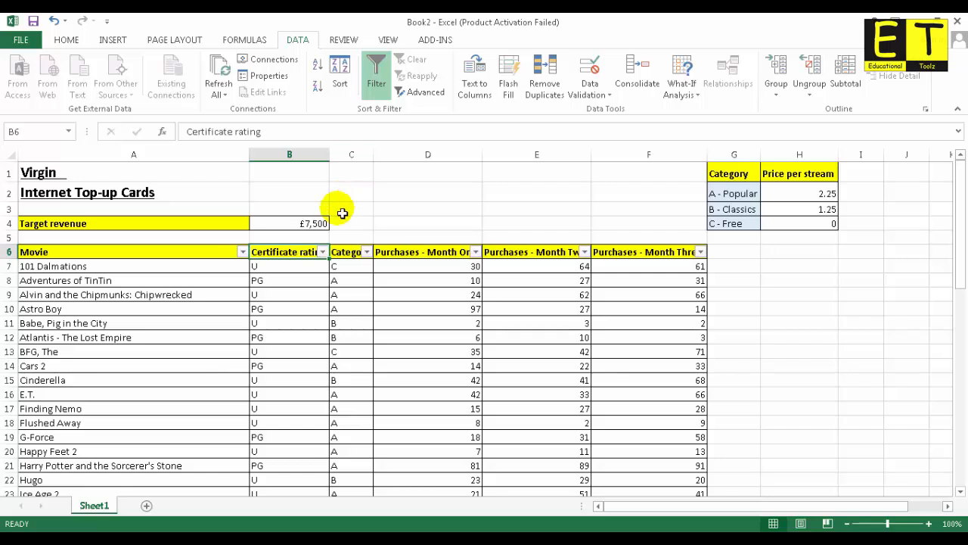
{"action": "left_click", "coordinate": [323, 252]}
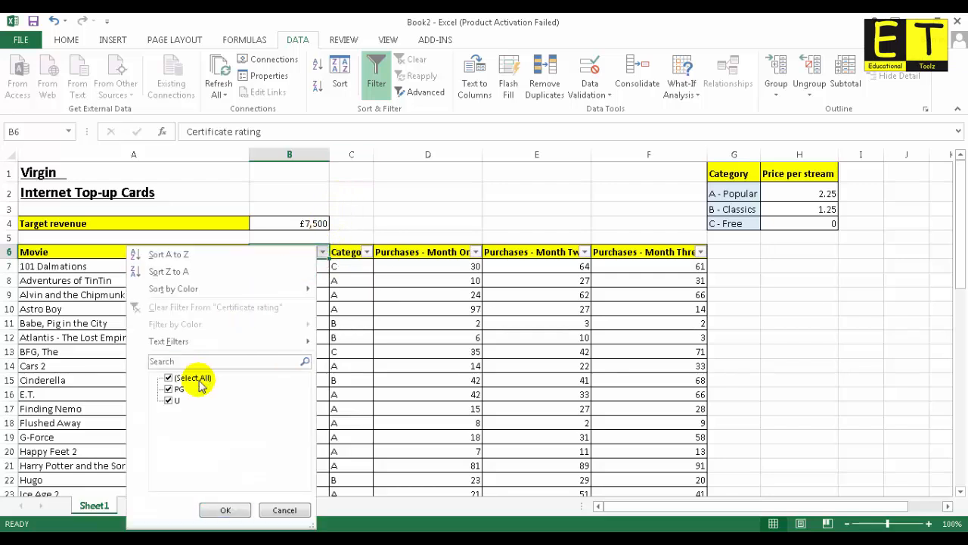
{"action": "left_click", "coordinate": [169, 400]}
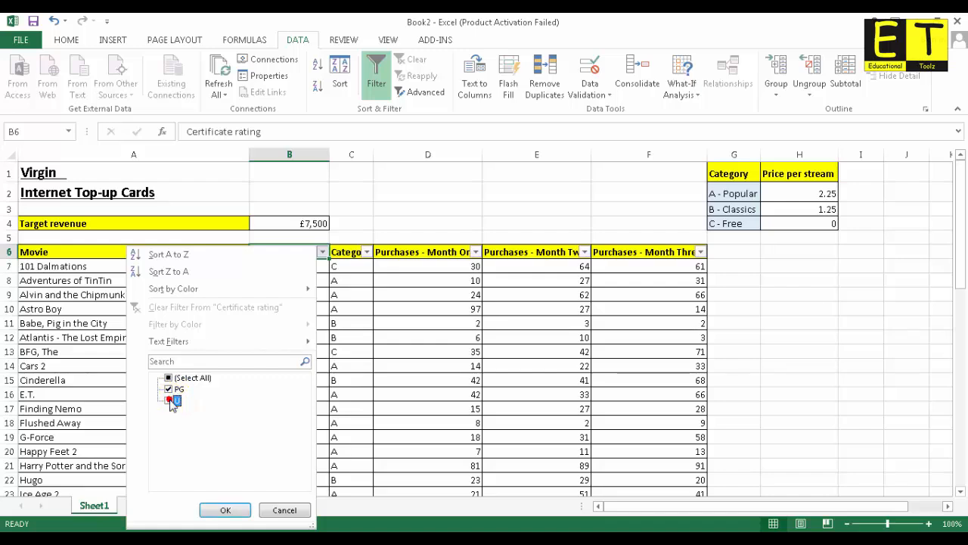
{"action": "left_click", "coordinate": [229, 510]}
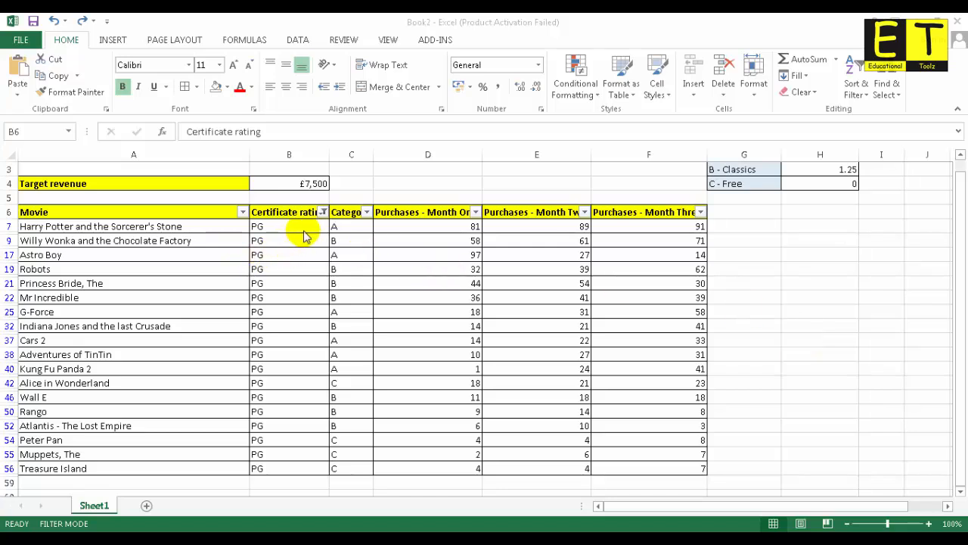
Step: Reset the Certificate rating filter to include all ratings
{"action": "left_click", "coordinate": [322, 213]}
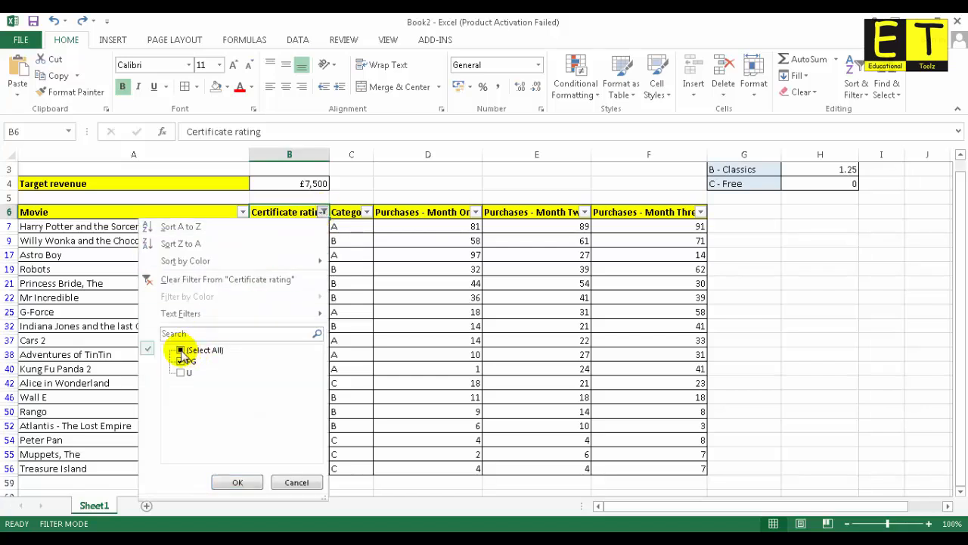
{"action": "left_click", "coordinate": [181, 351]}
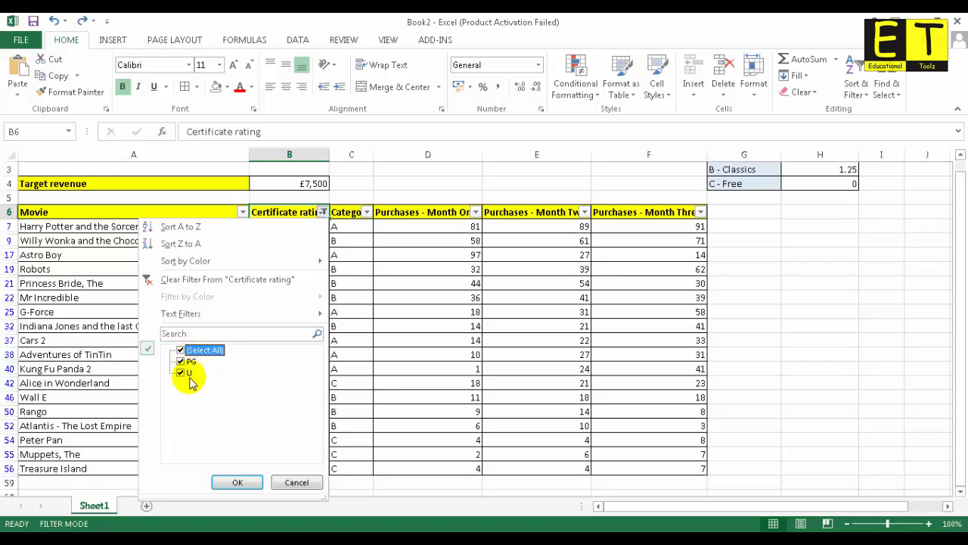
{"action": "left_click", "coordinate": [230, 483]}
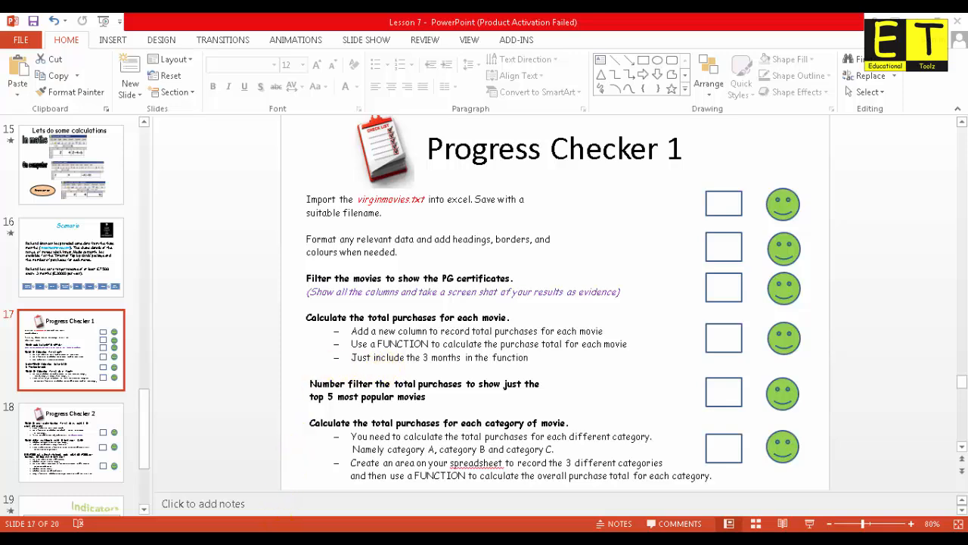
Step: Switch back to the Excel workbook, add the heading Total Purchases in G6 and autofit column G to it
{"action": "left_click", "coordinate": [282, 536]}
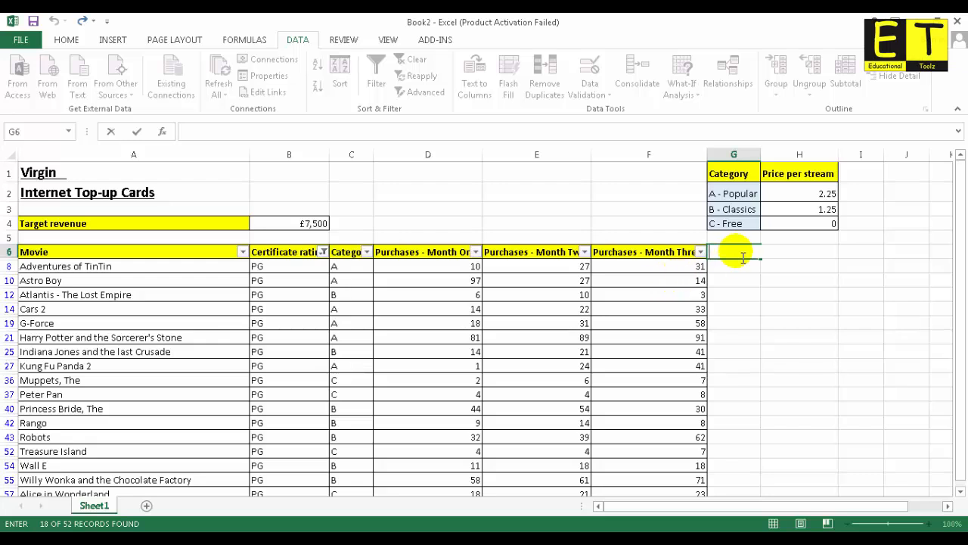
{"action": "type", "text": "Total Purchases"}
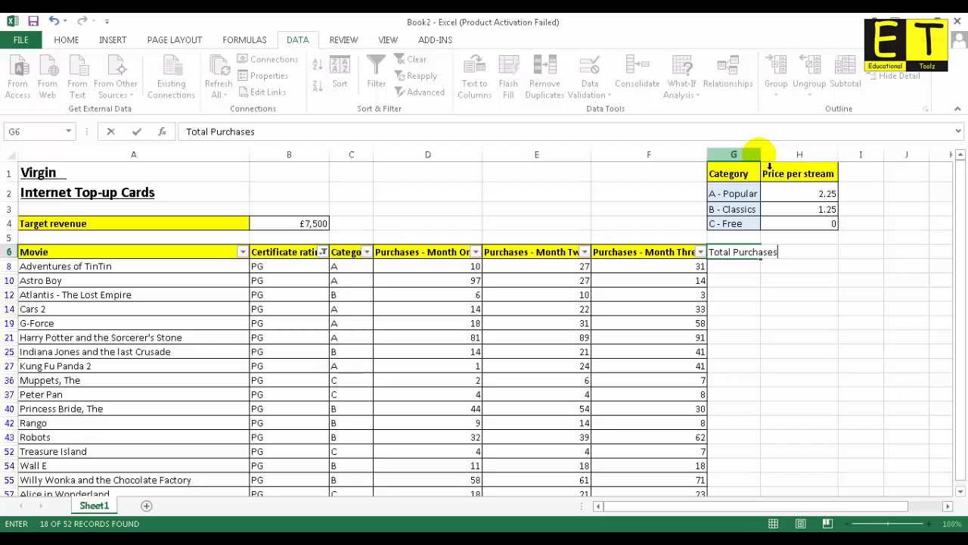
{"action": "key", "text": "Return"}
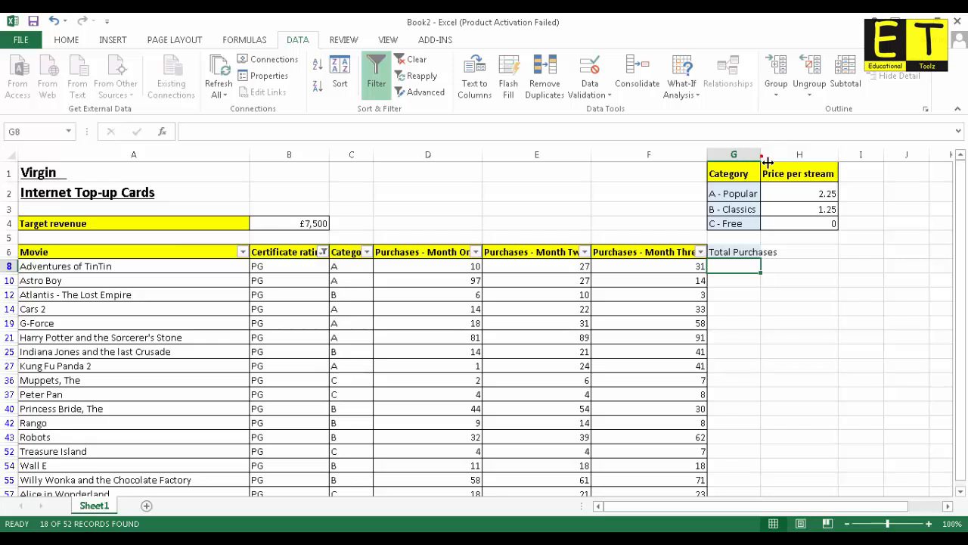
{"action": "double_click", "coordinate": [767, 162]}
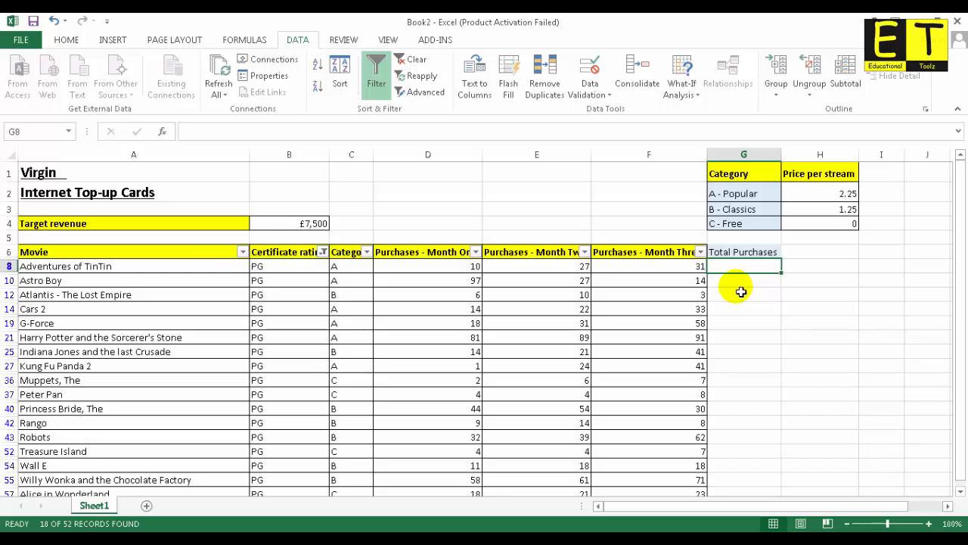
Step: Total the three months of purchases for Adventures of TinTin in G8 with a SUM of D8:F8
{"action": "type", "text": "="}
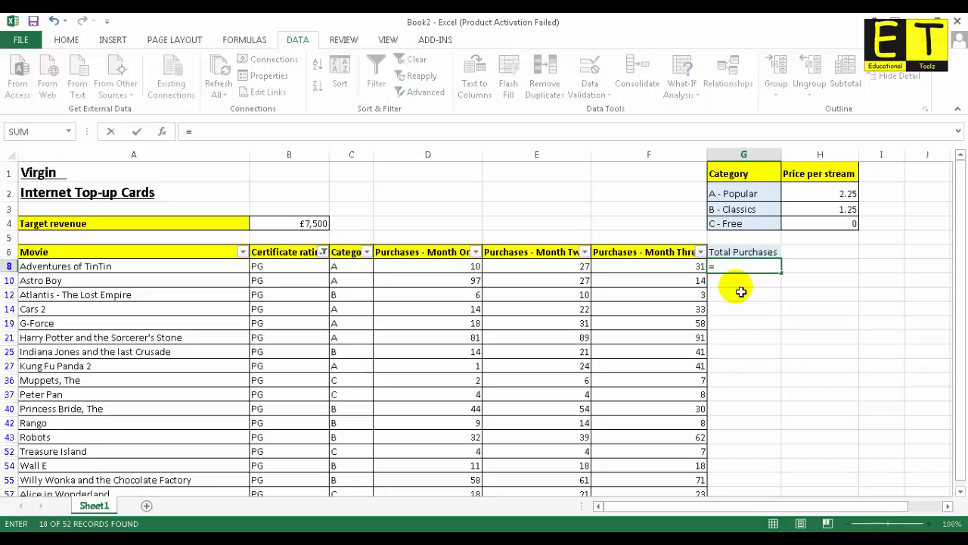
{"action": "type", "text": "sum"}
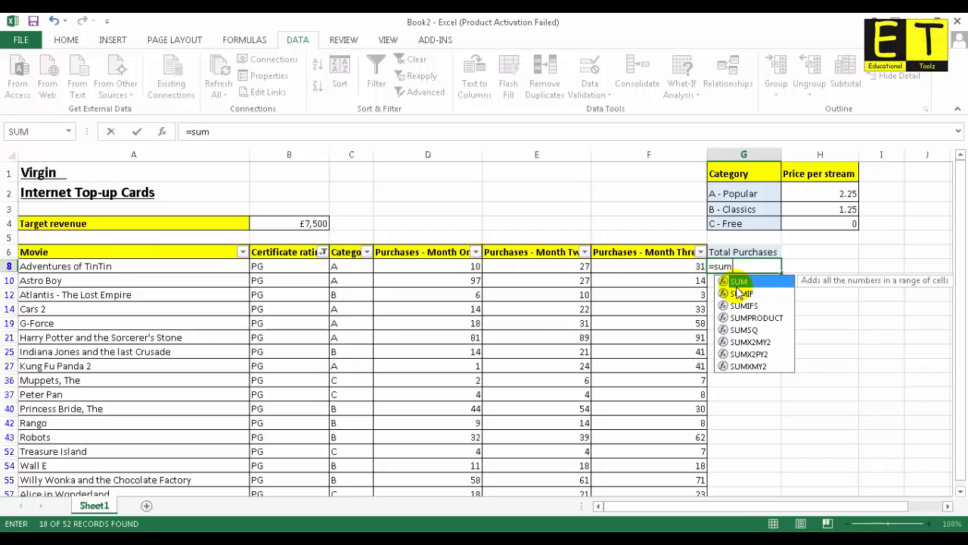
{"action": "double_click", "coordinate": [738, 282]}
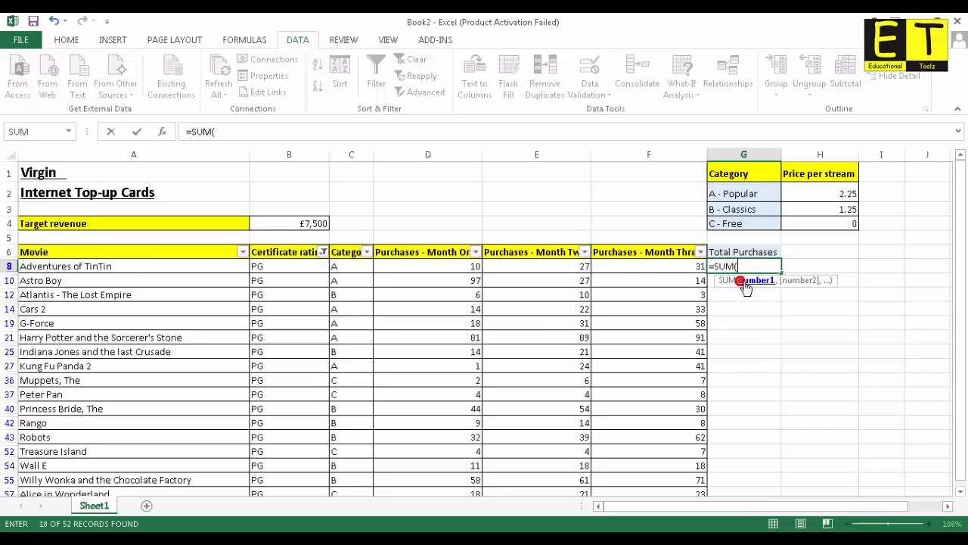
{"action": "left_click", "coordinate": [411, 279]}
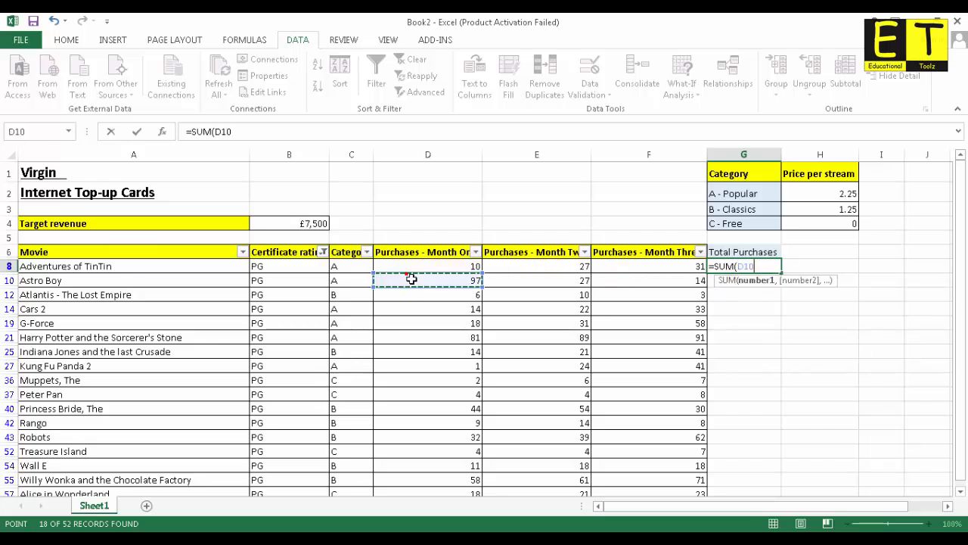
{"action": "left_click_drag", "start_coordinate": [434, 268], "coordinate": [614, 268]}
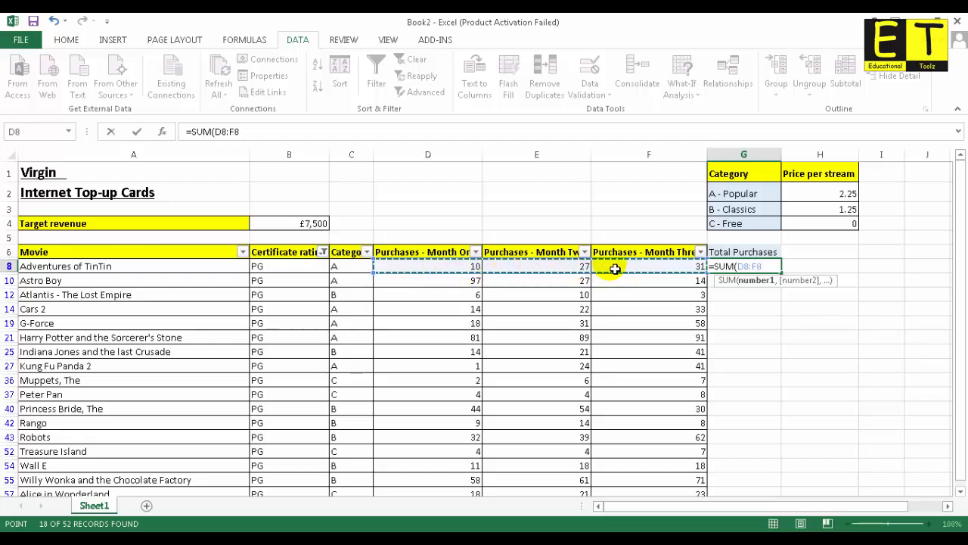
{"action": "key", "text": "Return"}
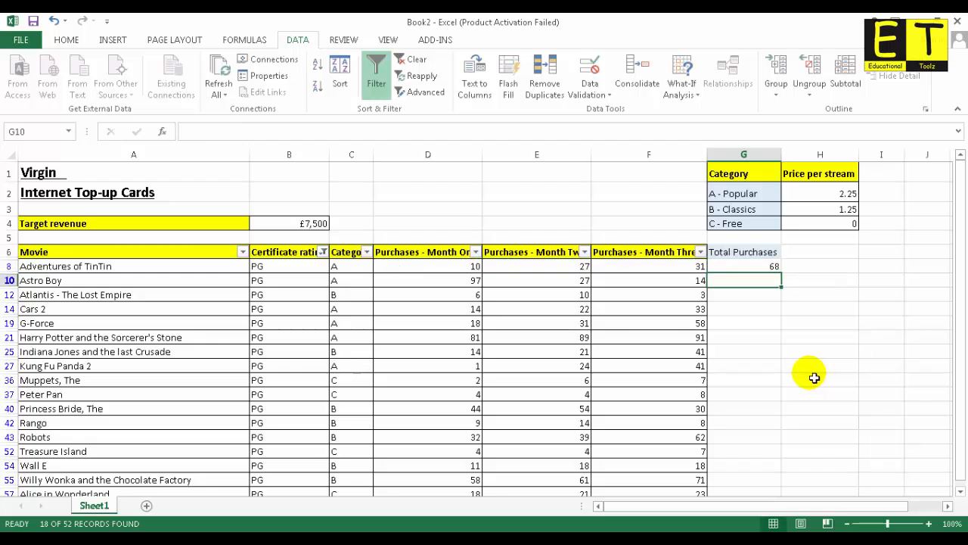
Step: Total the three months of purchases for Astro Boy in G10 with a SUM of D10:F10
{"action": "type", "text": "=s"}
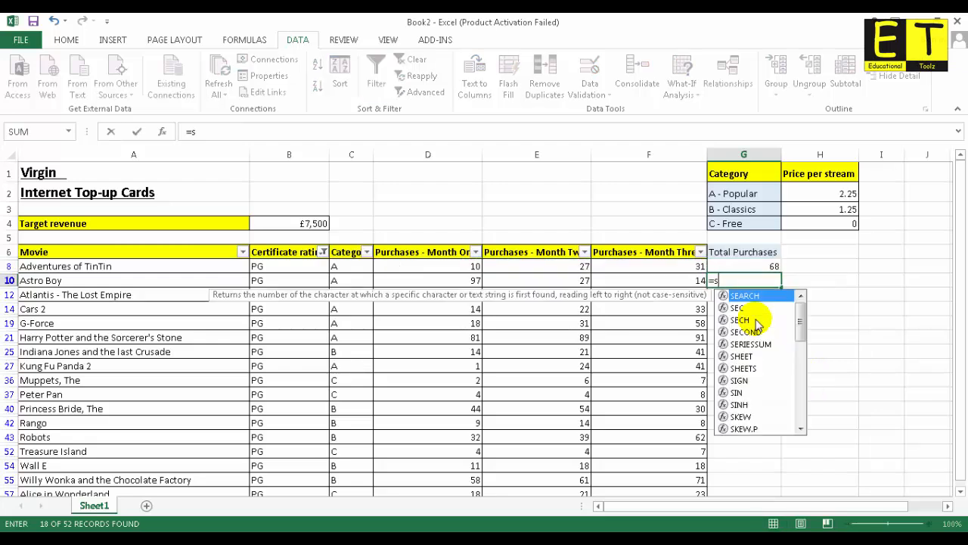
{"action": "type", "text": "um"}
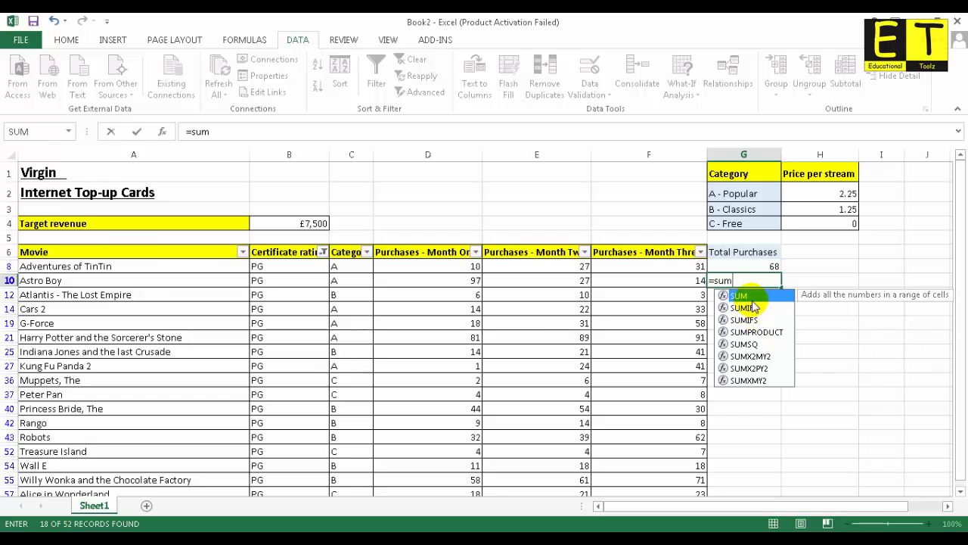
{"action": "double_click", "coordinate": [745, 295]}
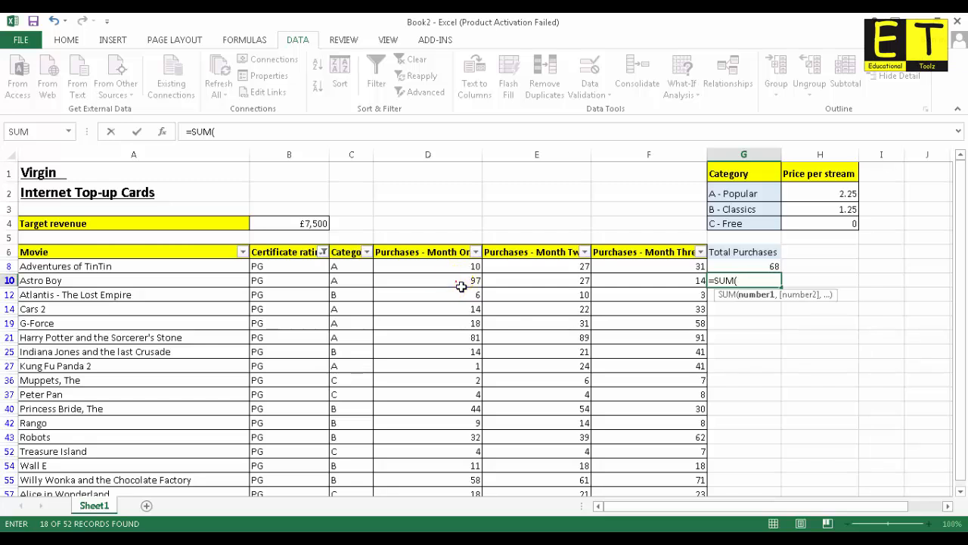
{"action": "left_click_drag", "start_coordinate": [463, 283], "coordinate": [610, 283]}
{"action": "key", "text": "Return"}
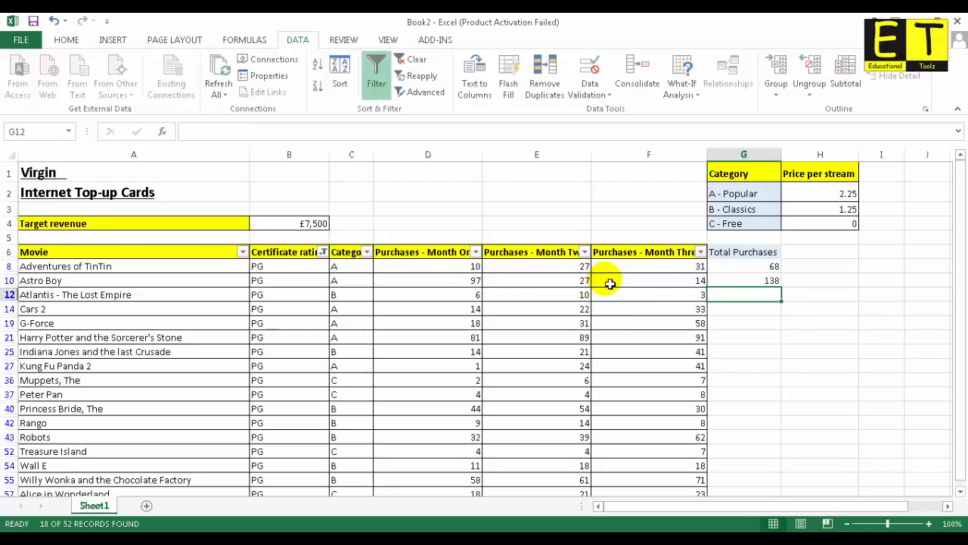
Step: Enter a SUM of D12:F12 in G12 for Atlantis - The Lost Empire and fill the formula down to the last movie row
{"action": "type", "text": "="}
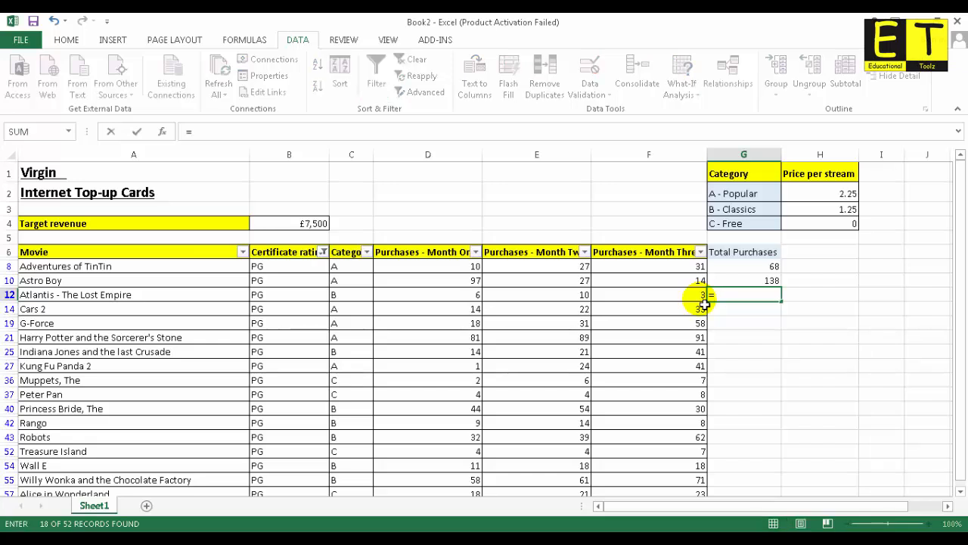
{"action": "type", "text": "sum"}
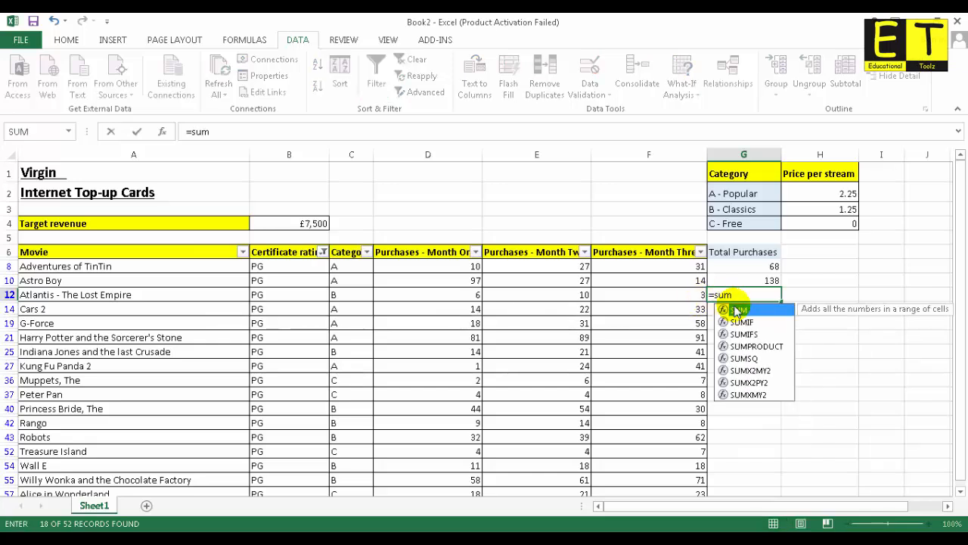
{"action": "double_click", "coordinate": [739, 310]}
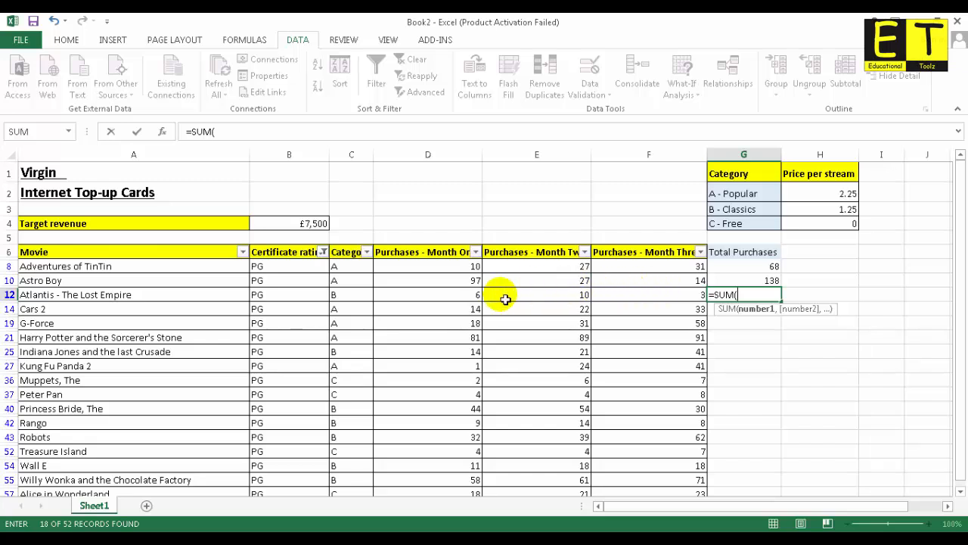
{"action": "left_click_drag", "start_coordinate": [435, 295], "coordinate": [621, 296]}
{"action": "key", "text": "Return"}
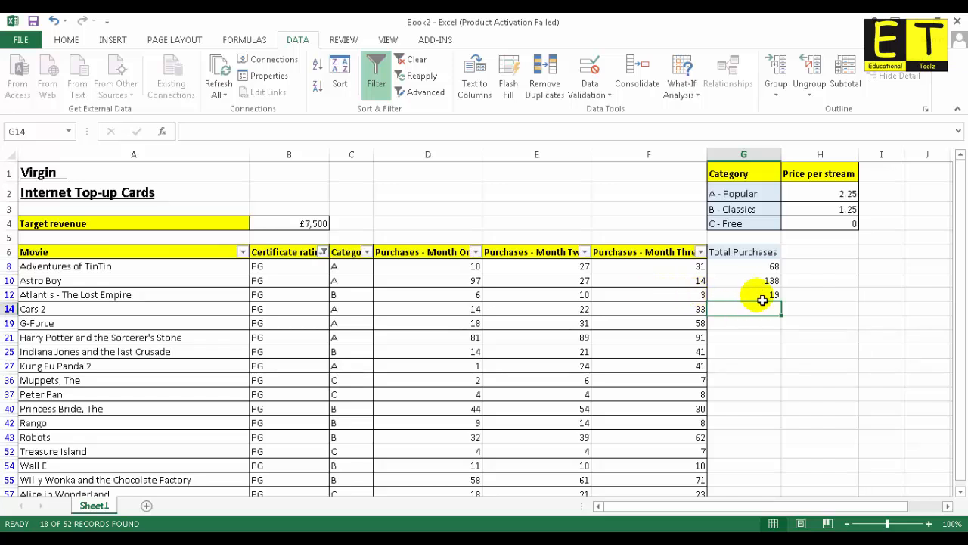
{"action": "left_click", "coordinate": [765, 296]}
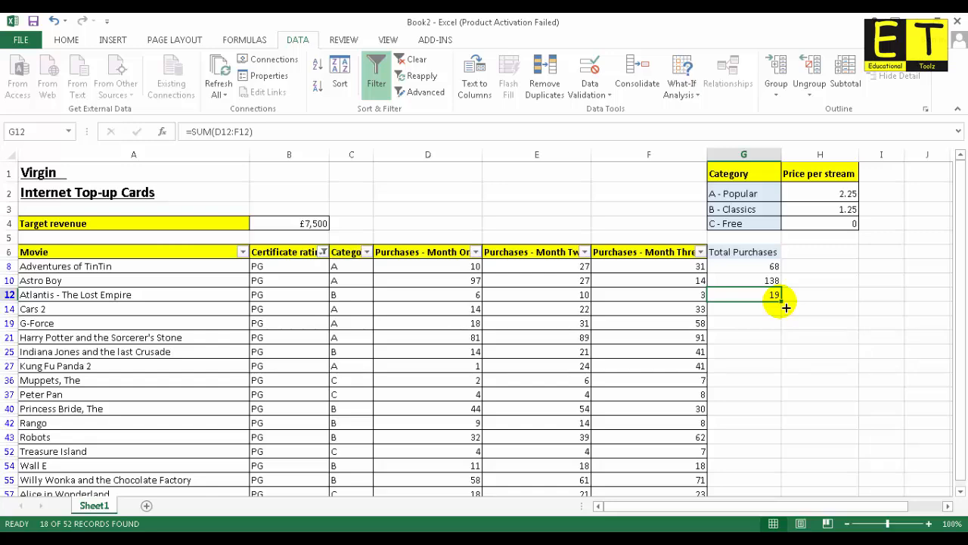
{"action": "left_click_drag", "start_coordinate": [787, 308], "coordinate": [764, 454]}
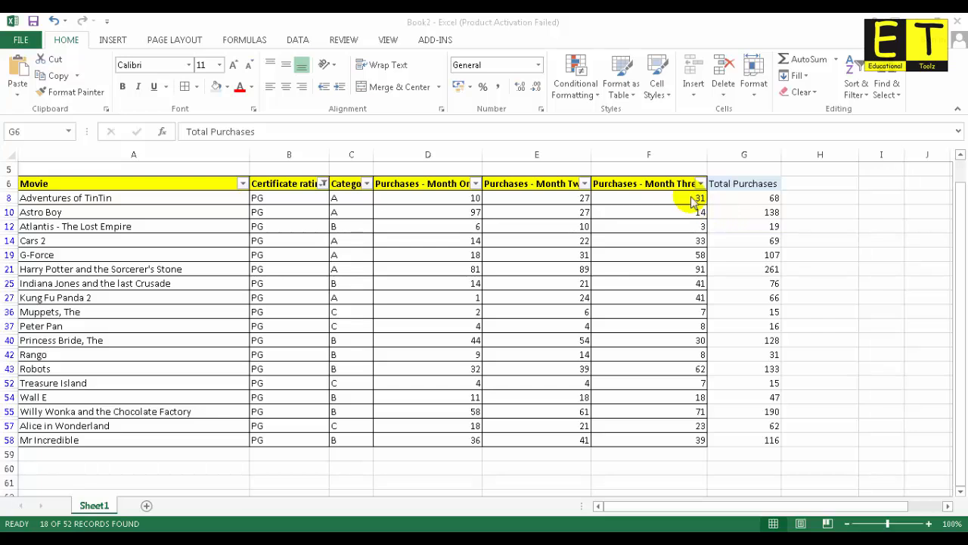
Step: Make the Total Purchases heading in G6 bold with a yellow fill and add borders to G6:G58
{"action": "left_click", "coordinate": [741, 190]}
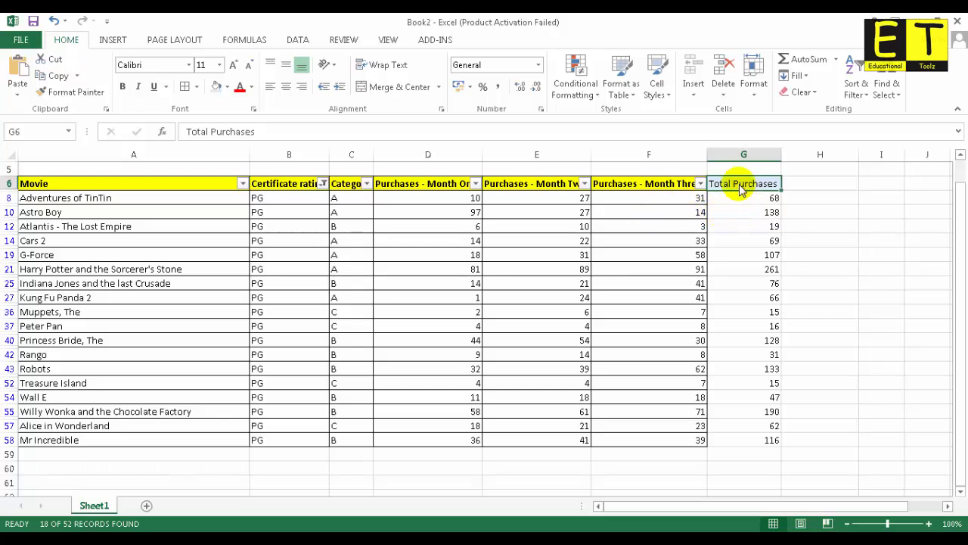
{"action": "left_click", "coordinate": [121, 87]}
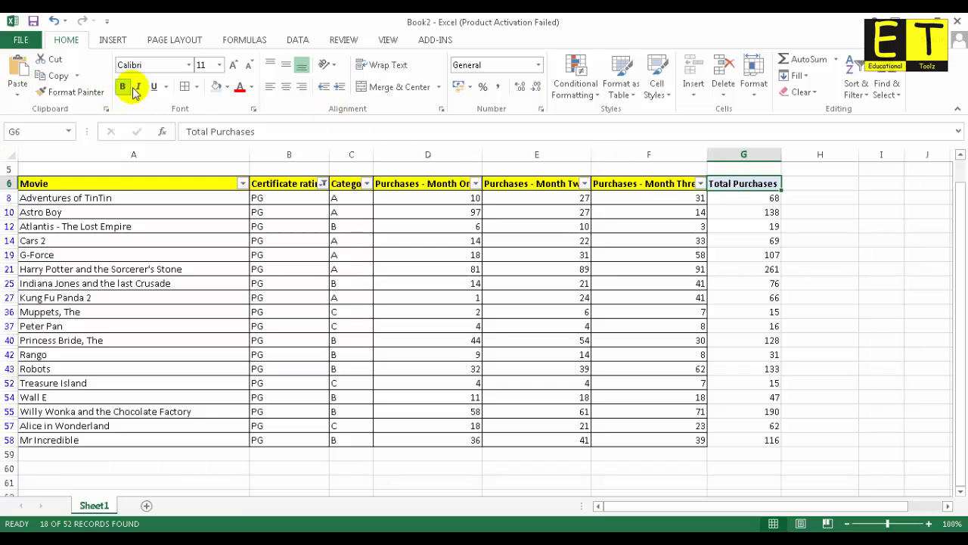
{"action": "left_click", "coordinate": [226, 87]}
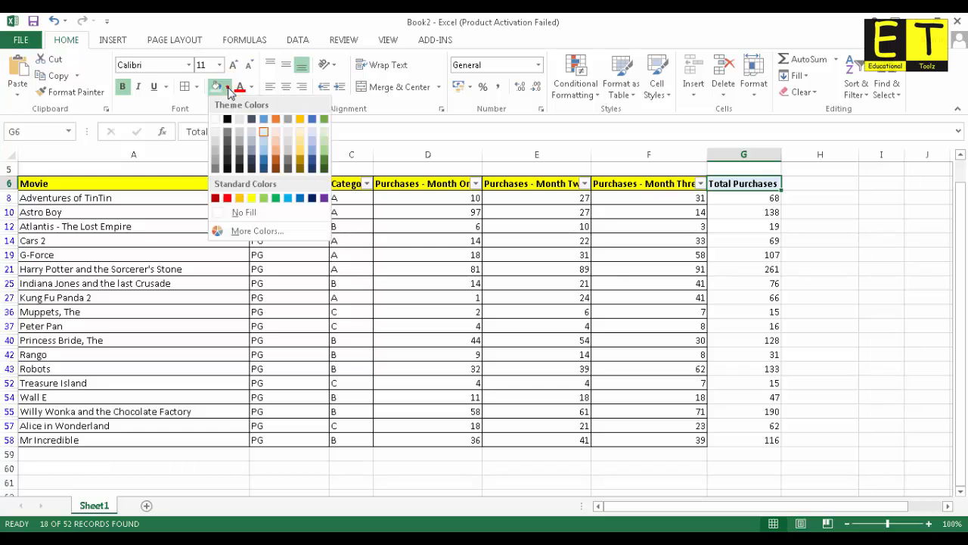
{"action": "left_click", "coordinate": [252, 198]}
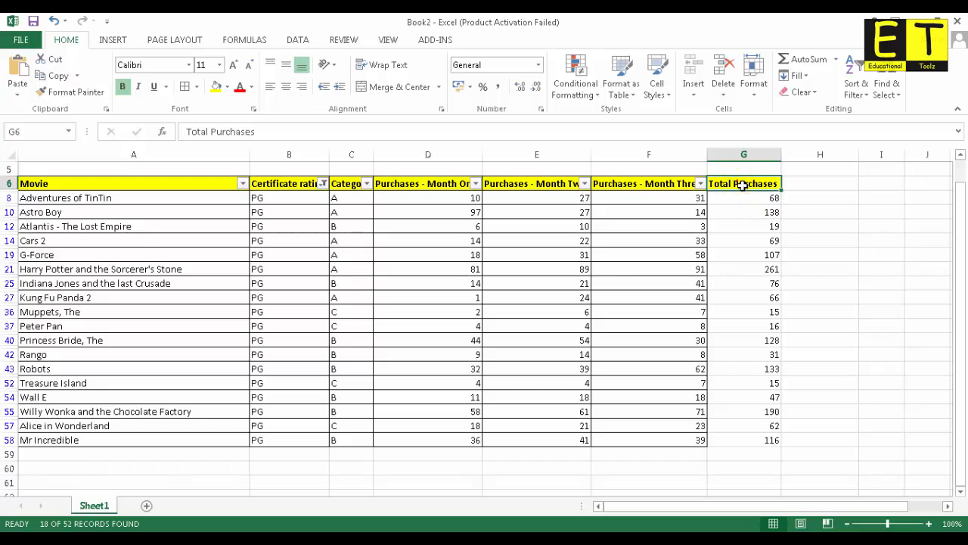
{"action": "left_click_drag", "start_coordinate": [741, 184], "coordinate": [773, 443]}
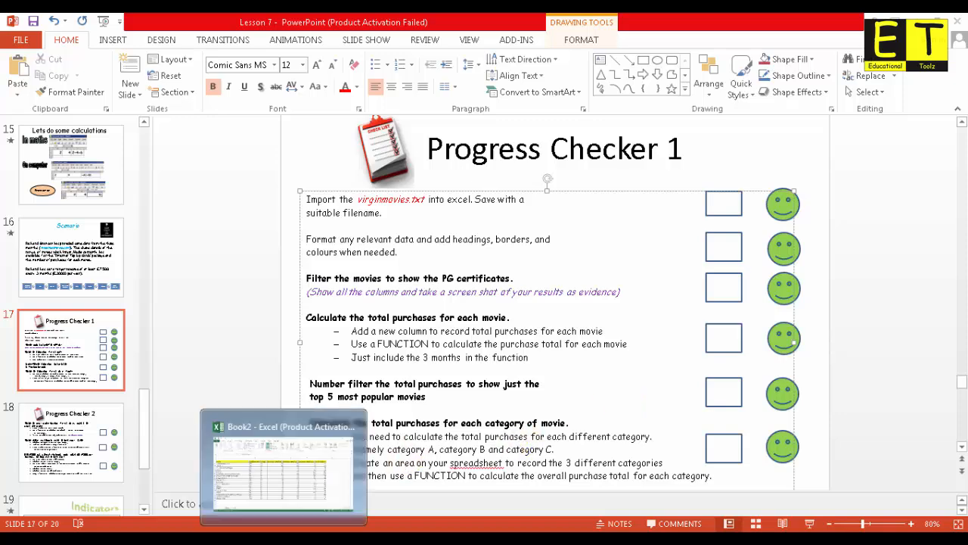
Step: Switch back to the Book2 workbook in Excel and sort the movies by Total Purchases from largest to smallest
{"action": "left_click", "coordinate": [276, 499]}
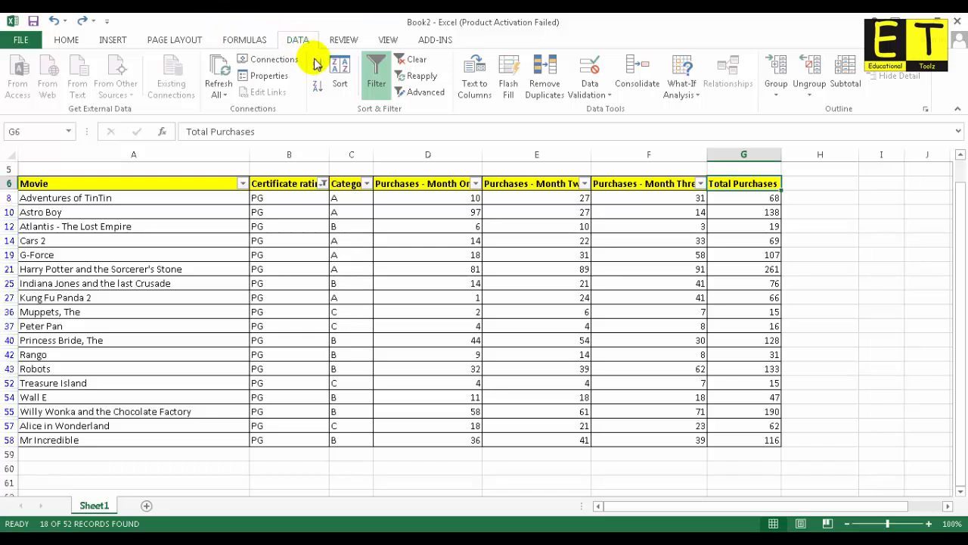
{"action": "left_click", "coordinate": [340, 79]}
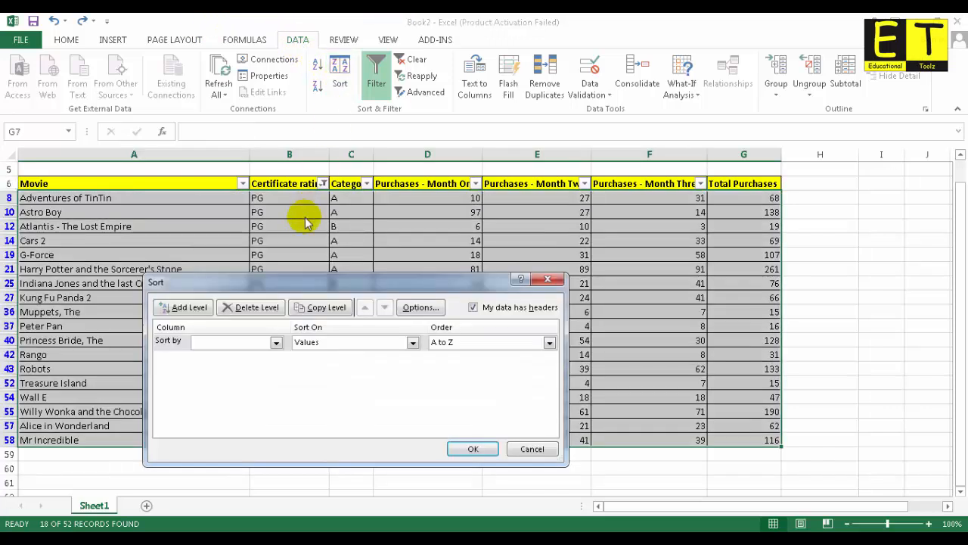
{"action": "left_click", "coordinate": [276, 345]}
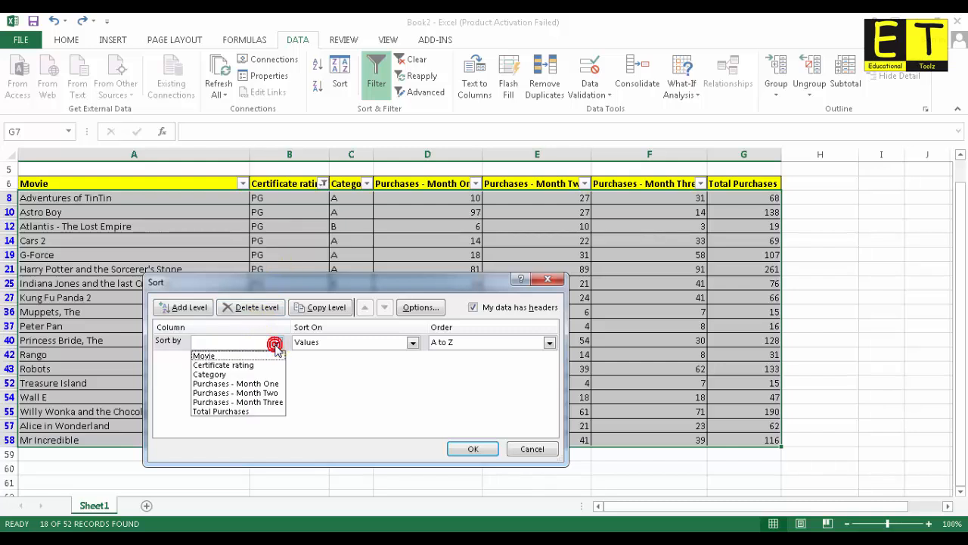
{"action": "left_click", "coordinate": [252, 412]}
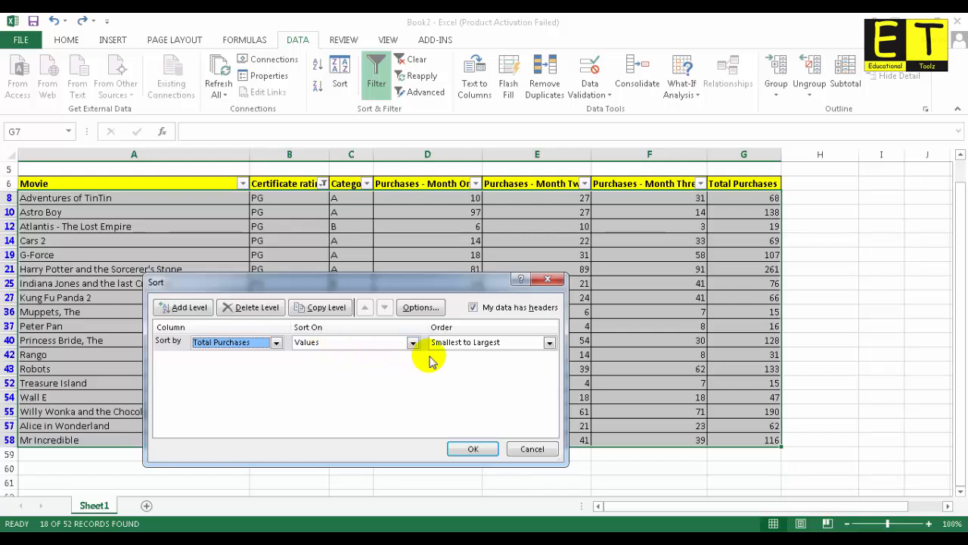
{"action": "left_click", "coordinate": [549, 344]}
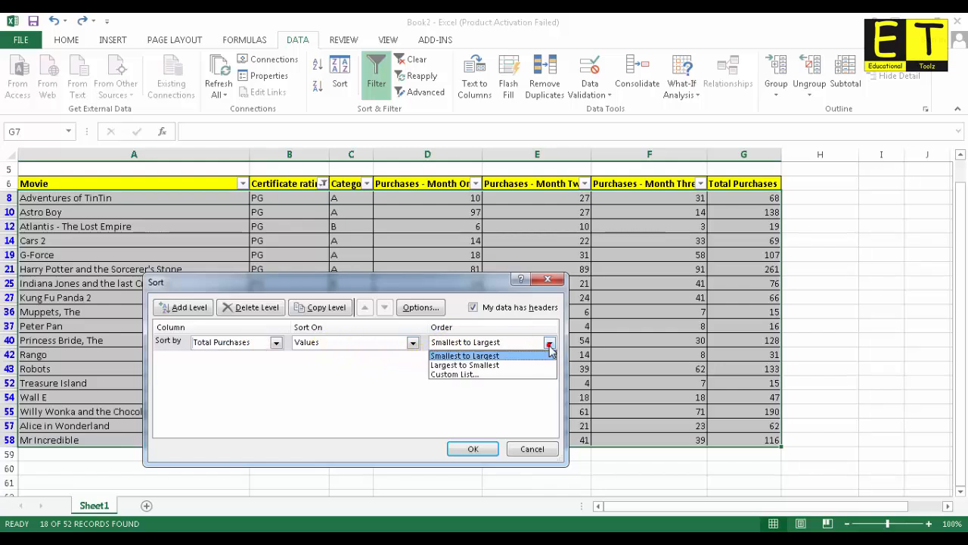
{"action": "left_click", "coordinate": [513, 366]}
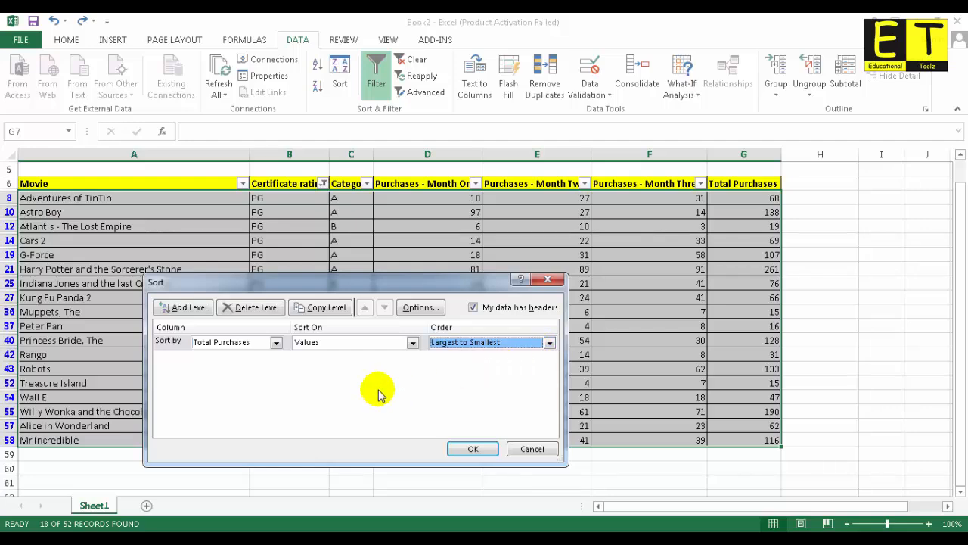
{"action": "left_click", "coordinate": [472, 449]}
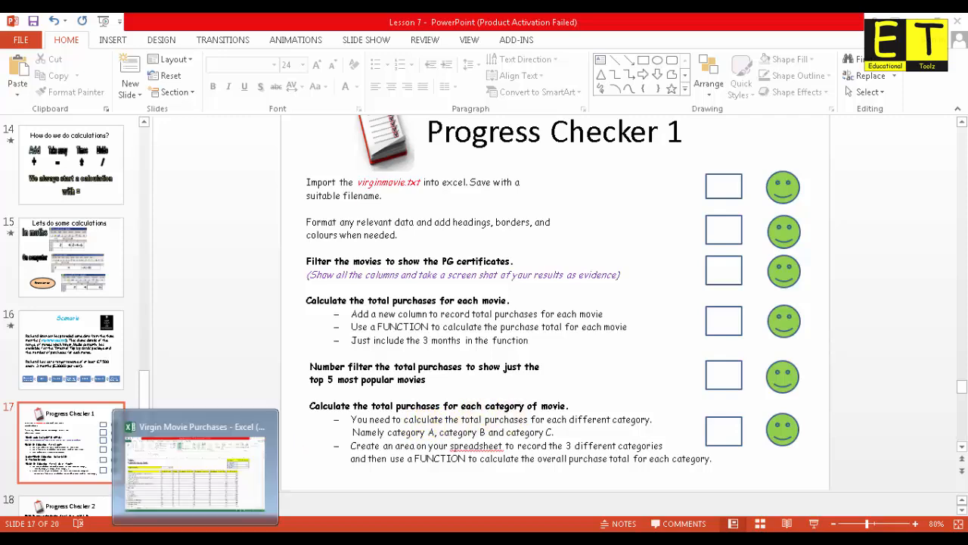
Step: Switch to the Virgin Movie Purchases workbook in Excel and sort the movie table by Category from A to Z
{"action": "left_click", "coordinate": [198, 530]}
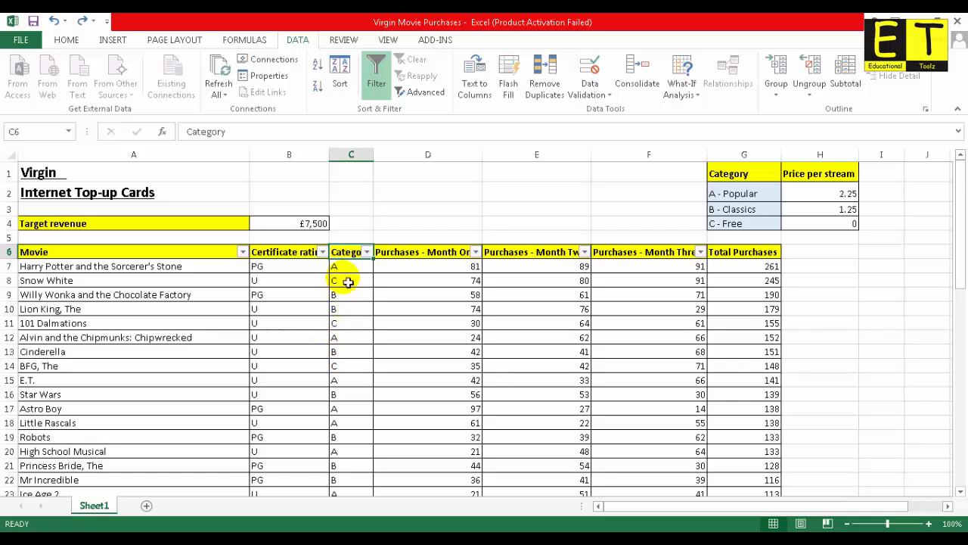
{"action": "left_click", "coordinate": [348, 250]}
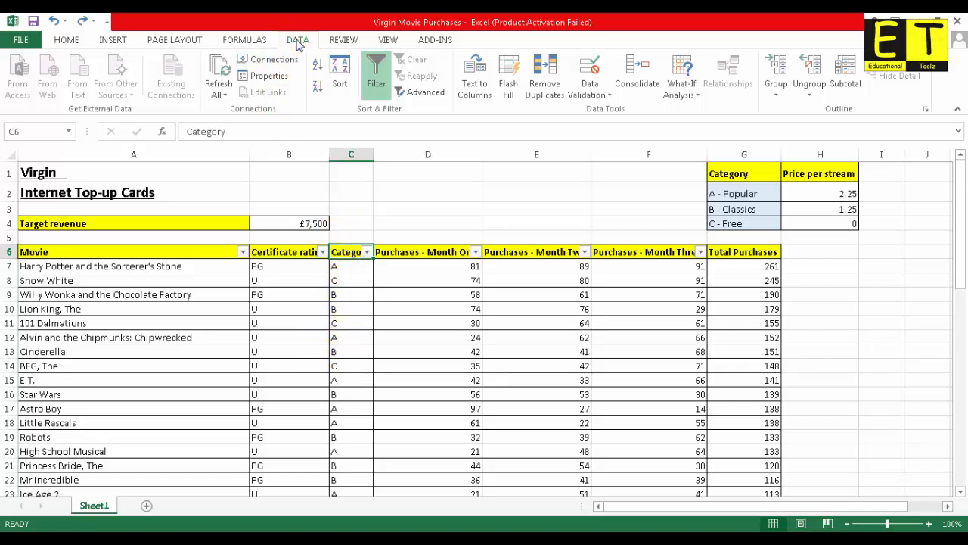
{"action": "left_click", "coordinate": [340, 74]}
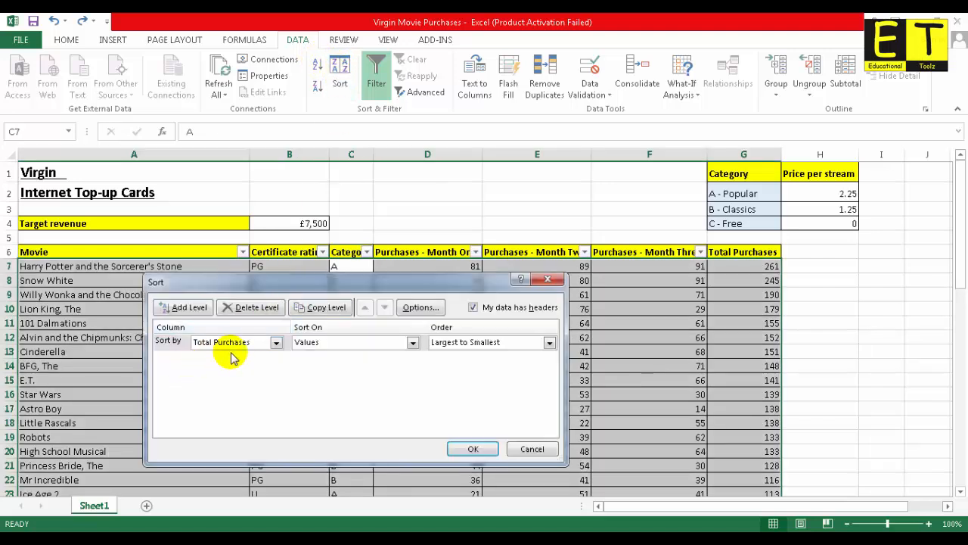
{"action": "left_click", "coordinate": [277, 344]}
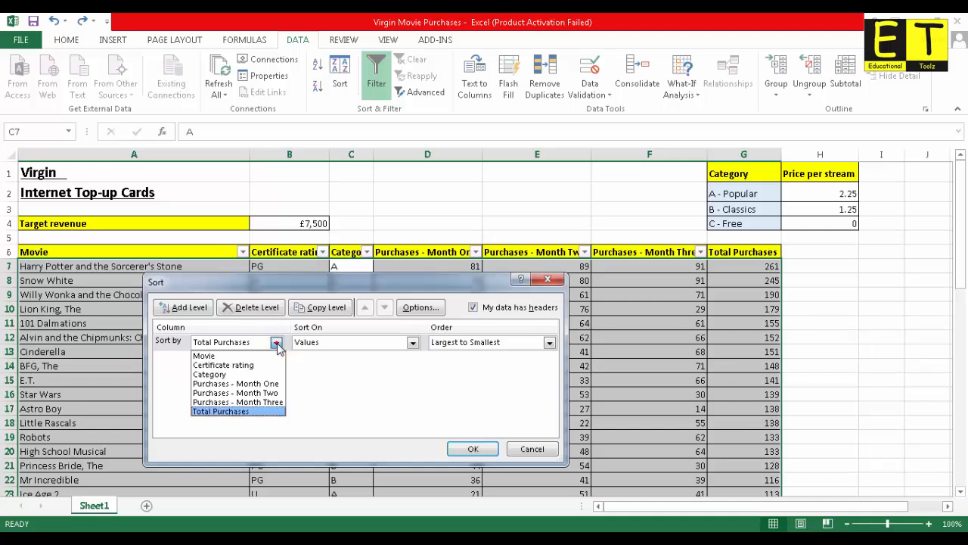
{"action": "left_click", "coordinate": [245, 374]}
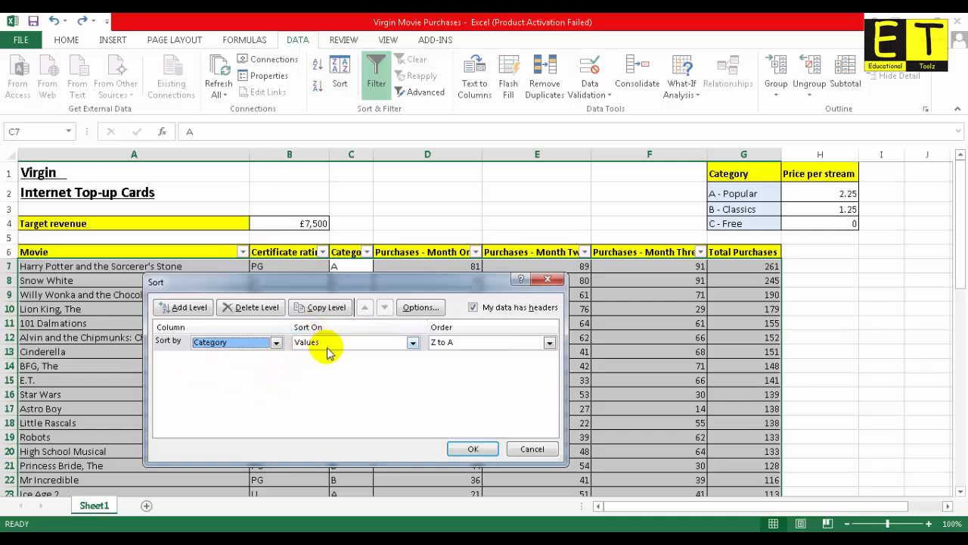
{"action": "left_click", "coordinate": [550, 344]}
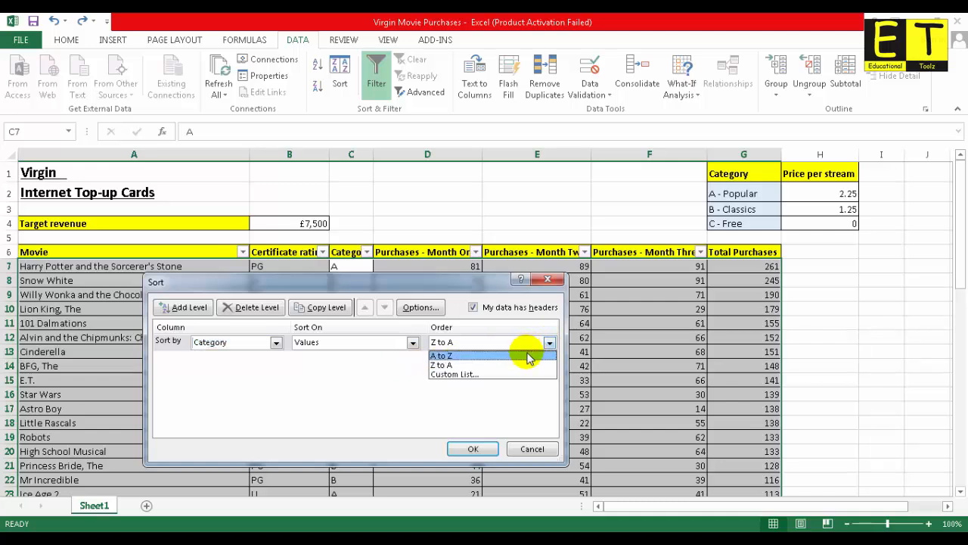
{"action": "left_click", "coordinate": [528, 356]}
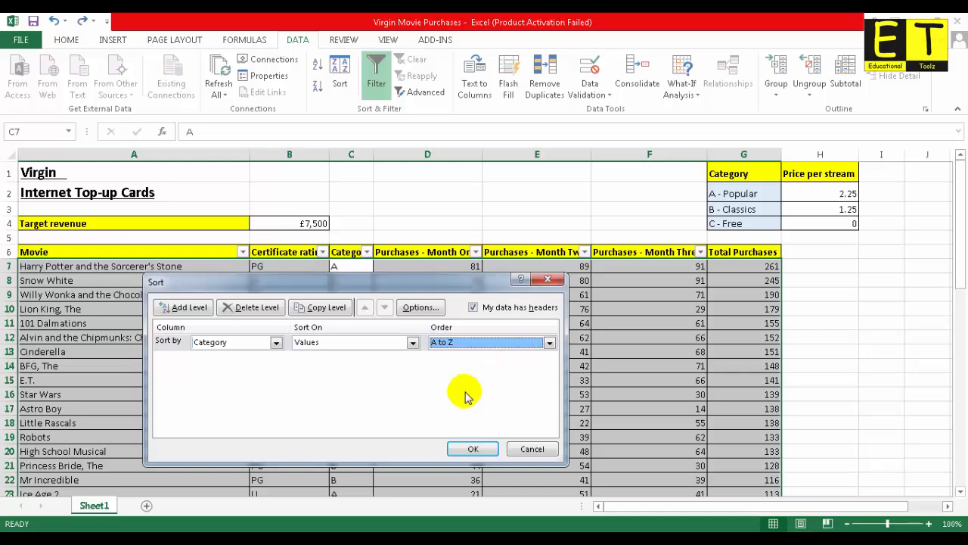
{"action": "left_click", "coordinate": [465, 447]}
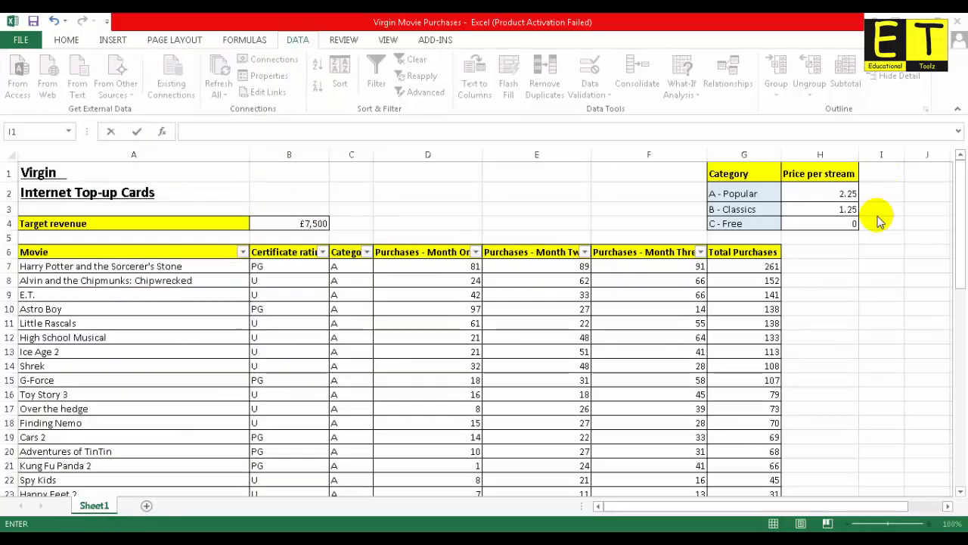
Step: Add the heading Total Purchases in I1 beside Price per stream and autofit column I to it
{"action": "double_click", "coordinate": [889, 179]}
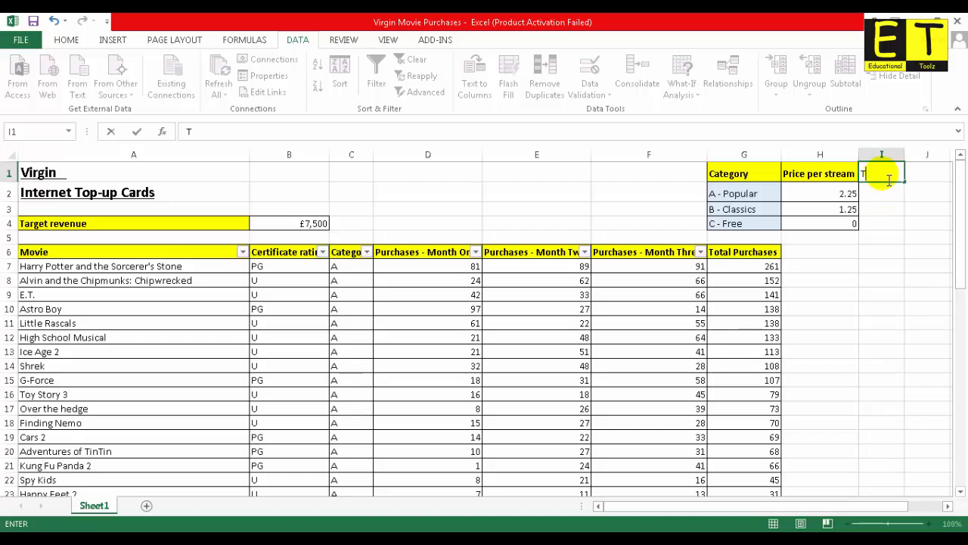
{"action": "type", "text": "Total Purchases"}
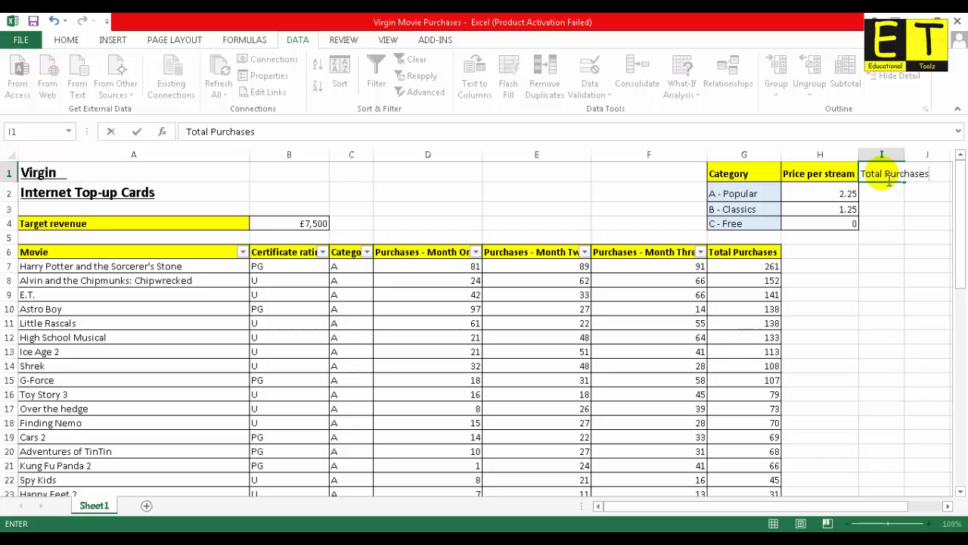
{"action": "key", "text": "Return"}
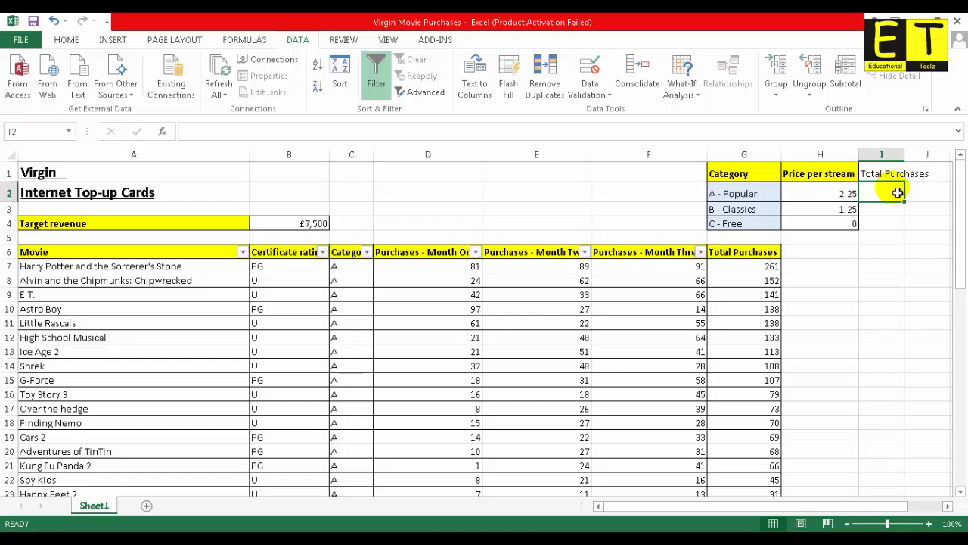
{"action": "double_click", "coordinate": [913, 157]}
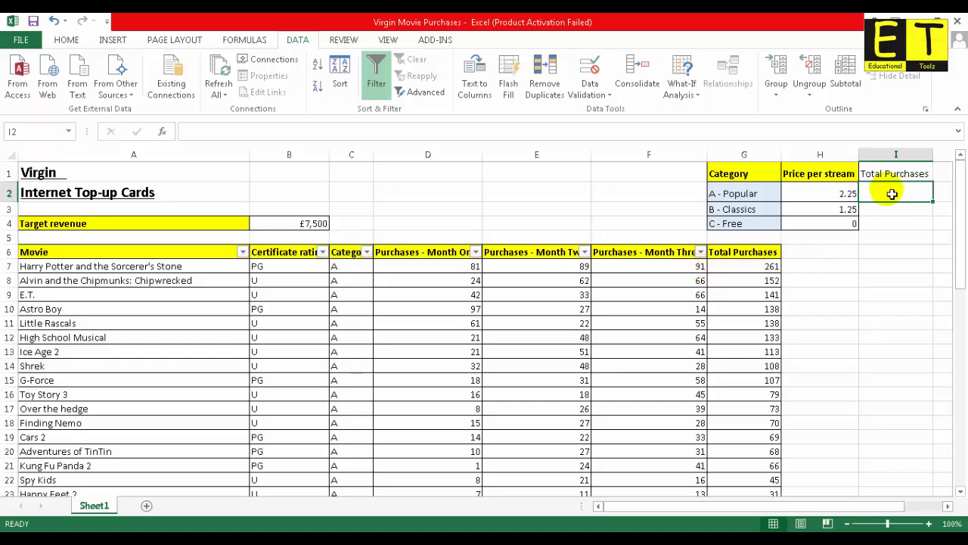
Step: Total the category A purchases in I2 with a SUM of G7:G24 and check the formula
{"action": "type", "text": "="}
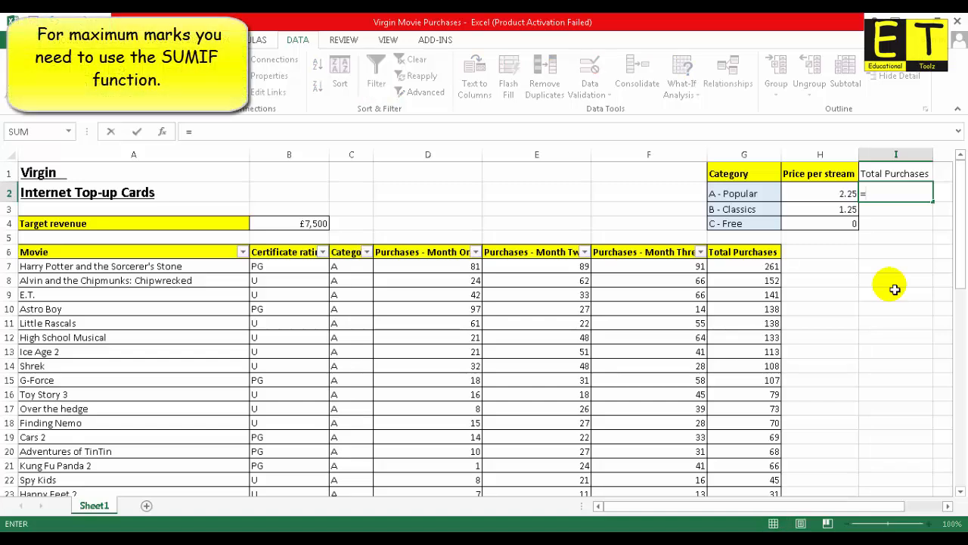
{"action": "type", "text": "sum"}
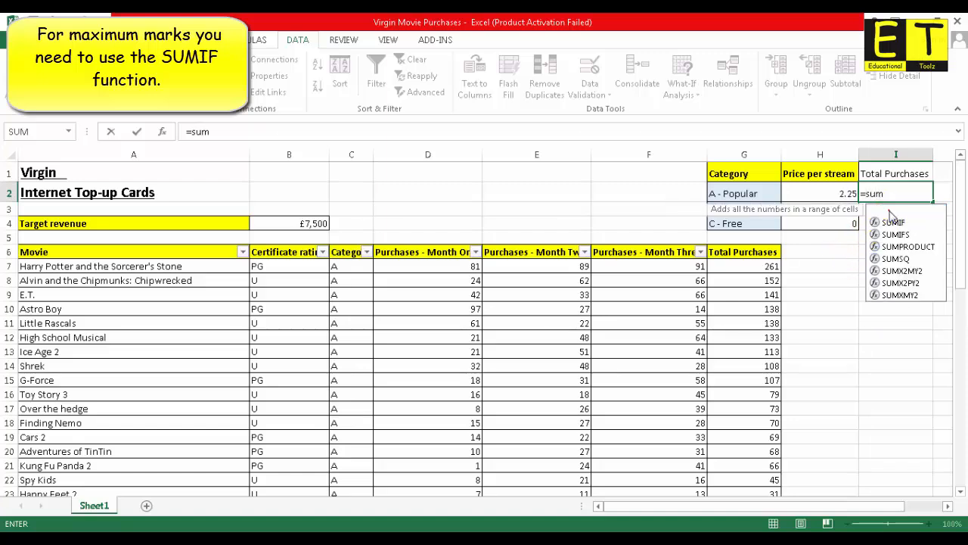
{"action": "double_click", "coordinate": [891, 210]}
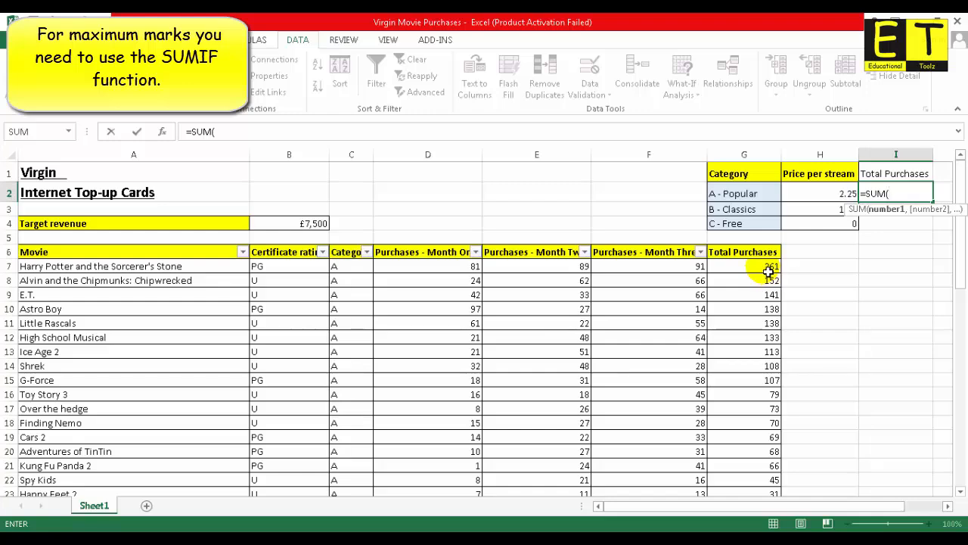
{"action": "left_click_drag", "start_coordinate": [770, 268], "coordinate": [761, 413]}
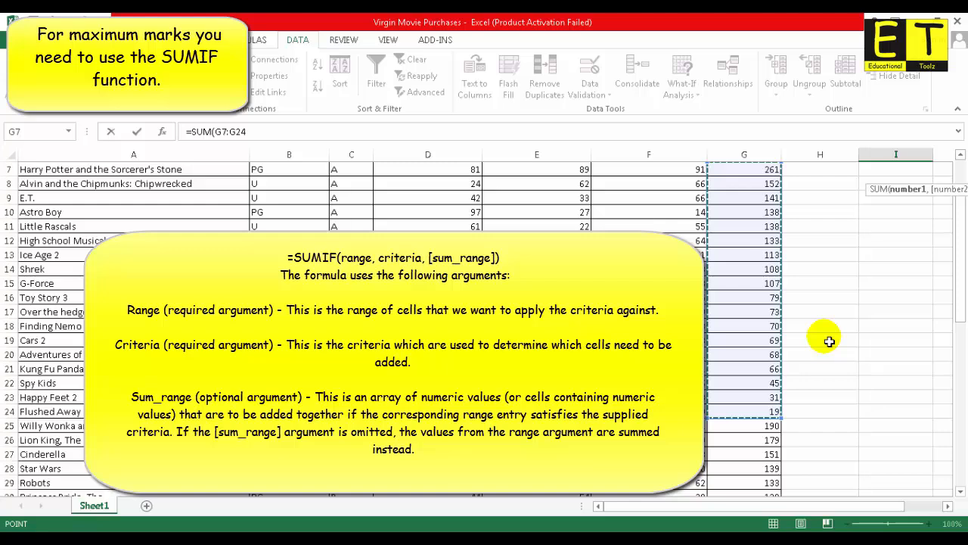
{"action": "key", "text": "Return"}
{"action": "key", "text": "Up"}
{"action": "key", "text": "Up"}
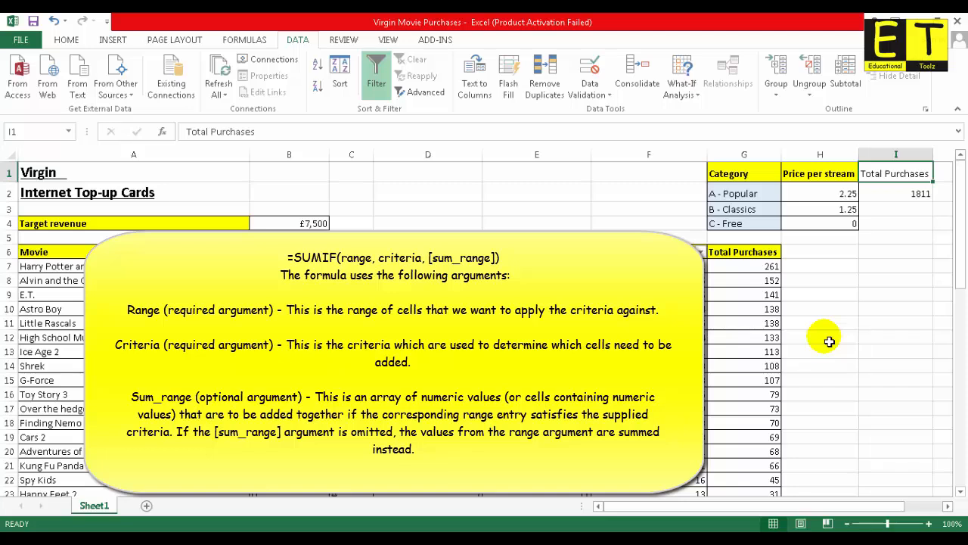
{"action": "key", "text": "Down"}
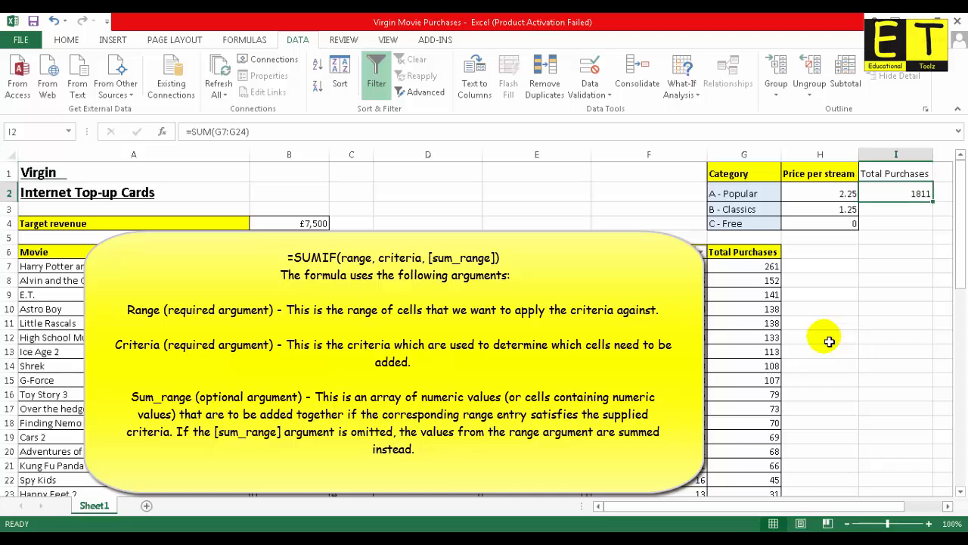
{"action": "key", "text": "Down"}
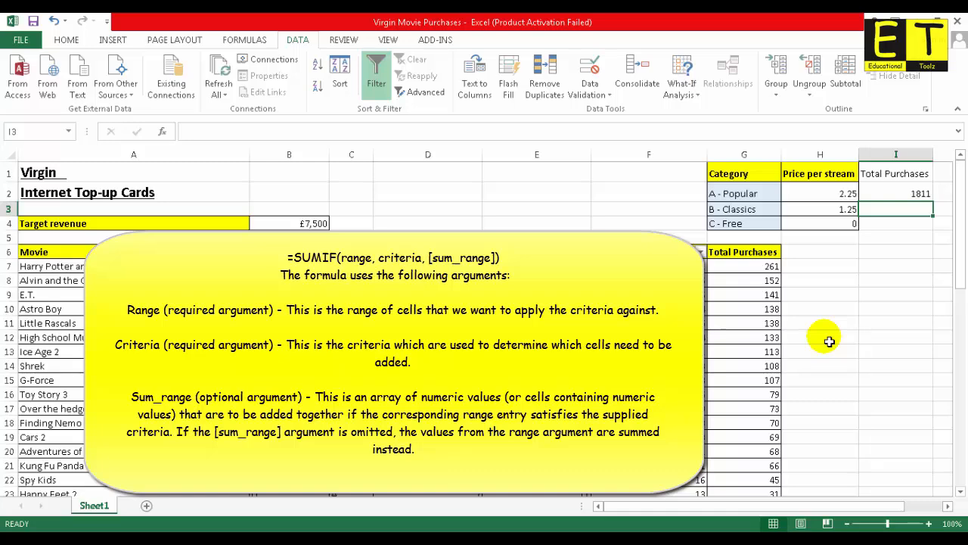
{"action": "key", "text": "Up"}
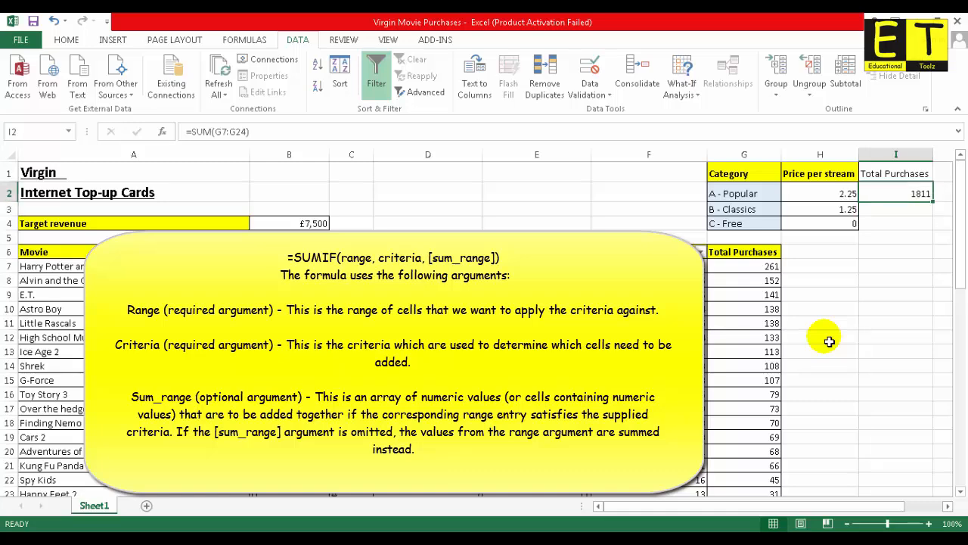
Step: Total the category B purchases in I3 with a SUM of G25:G44
{"action": "key", "text": "Down"}
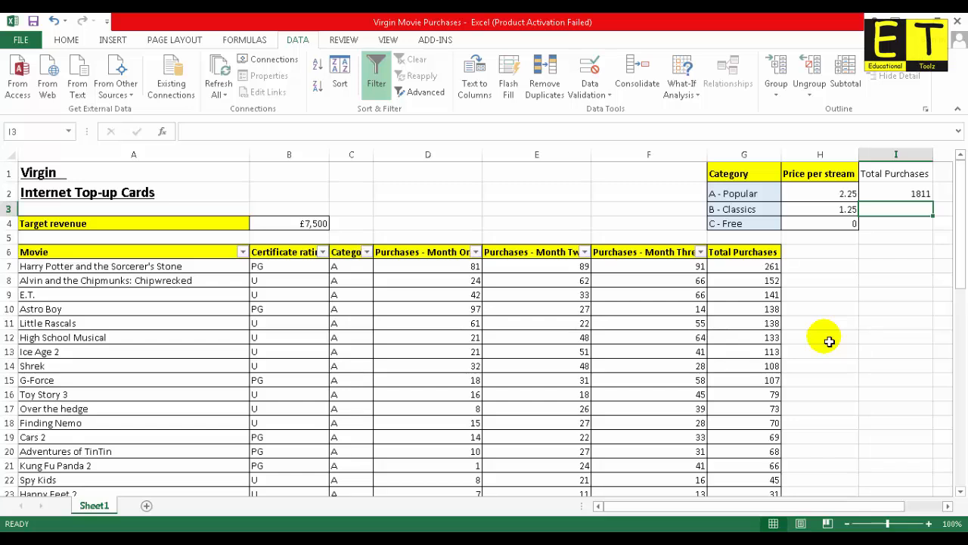
{"action": "type", "text": "=sum"}
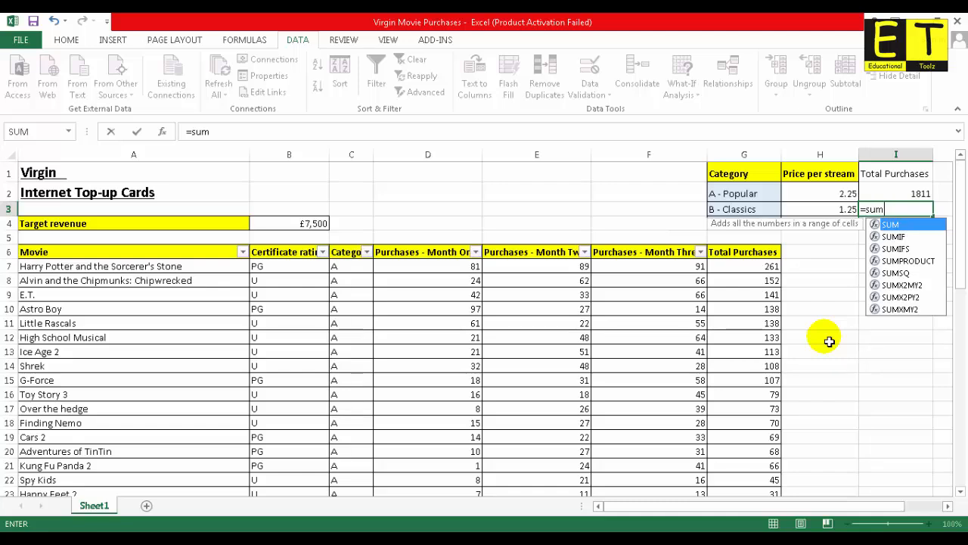
{"action": "double_click", "coordinate": [888, 224]}
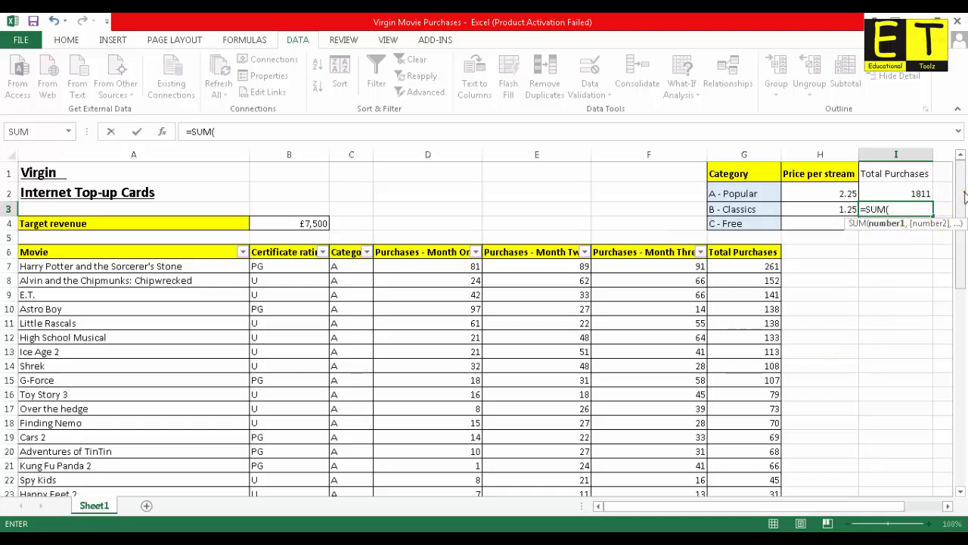
{"action": "left_click_drag", "start_coordinate": [961, 198], "coordinate": [962, 270]}
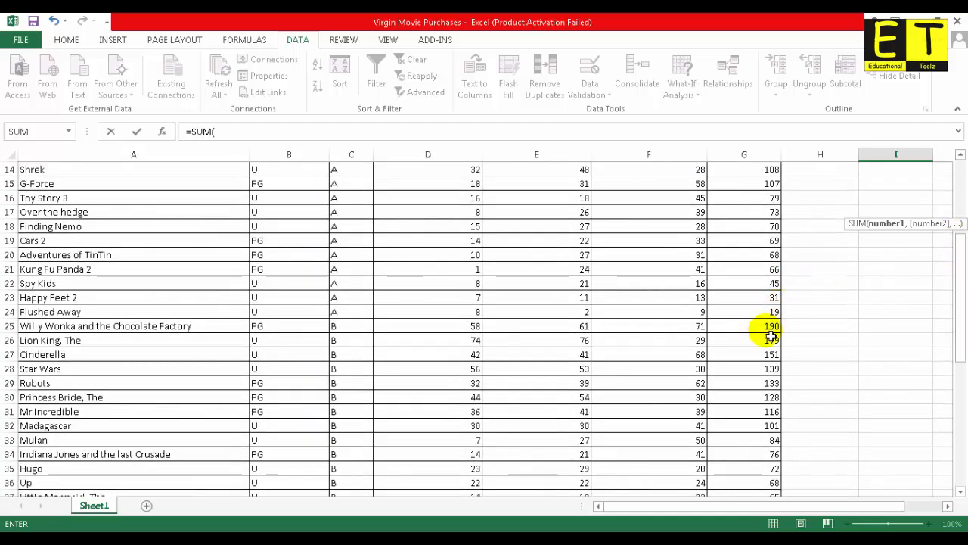
{"action": "left_click_drag", "start_coordinate": [768, 326], "coordinate": [748, 373]}
{"action": "key", "text": "ctrl+Return"}
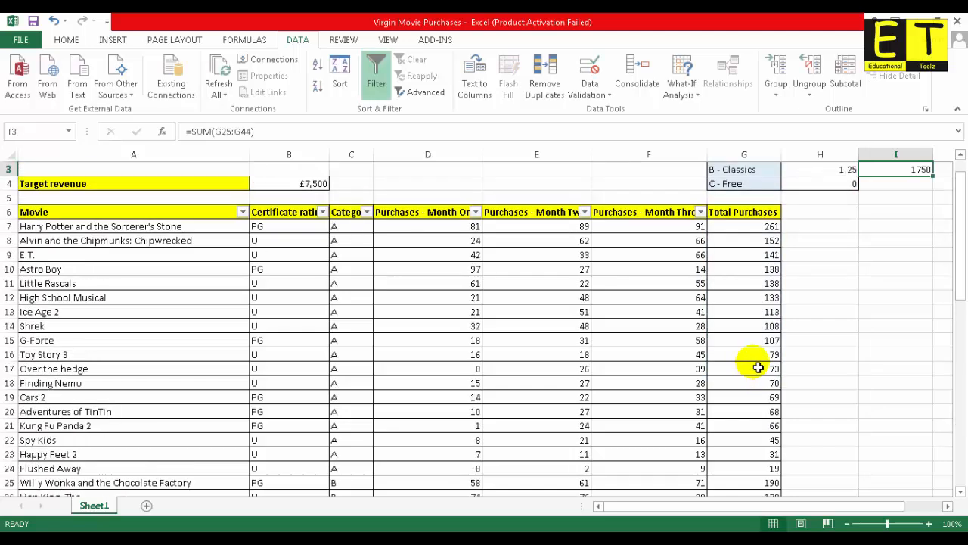
{"action": "key", "text": "Up"}
{"action": "key", "text": "Up"}
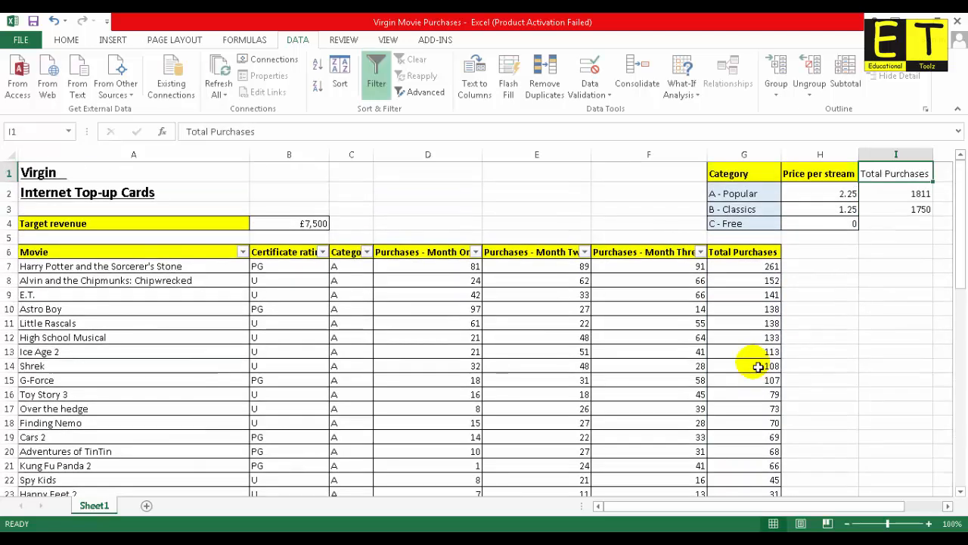
Step: Total the category C purchases in I4 with a SUM of the Total Purchases values from G45 down to the last movie
{"action": "left_click", "coordinate": [898, 227]}
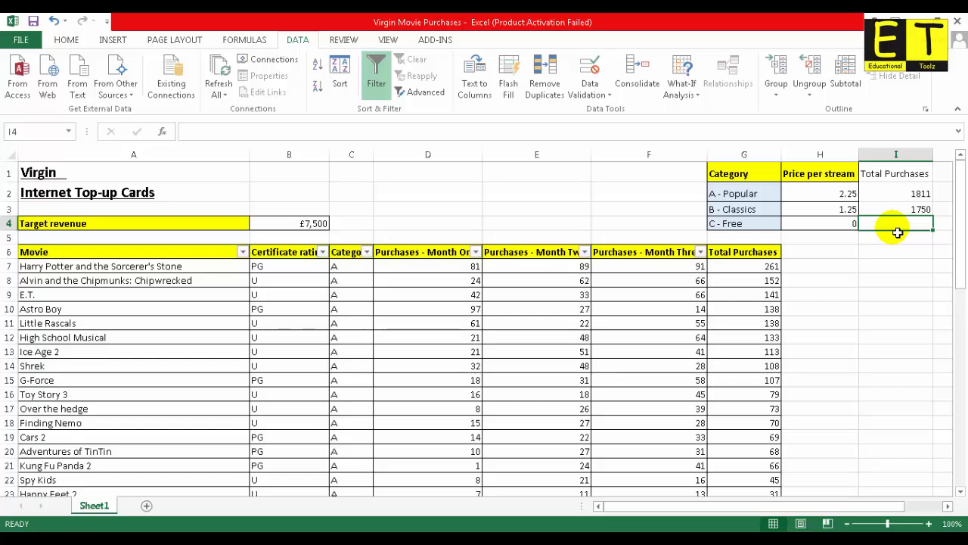
{"action": "type", "text": "=sum"}
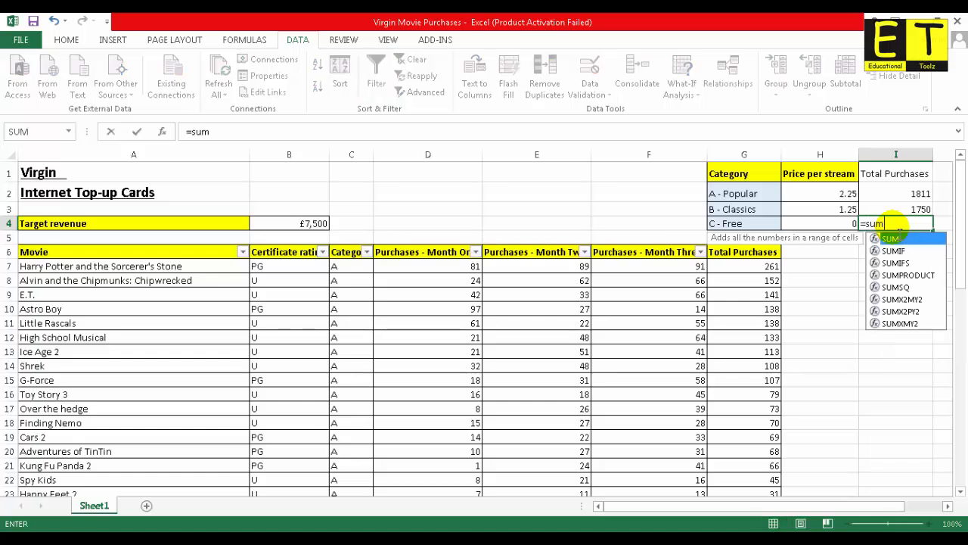
{"action": "double_click", "coordinate": [893, 241]}
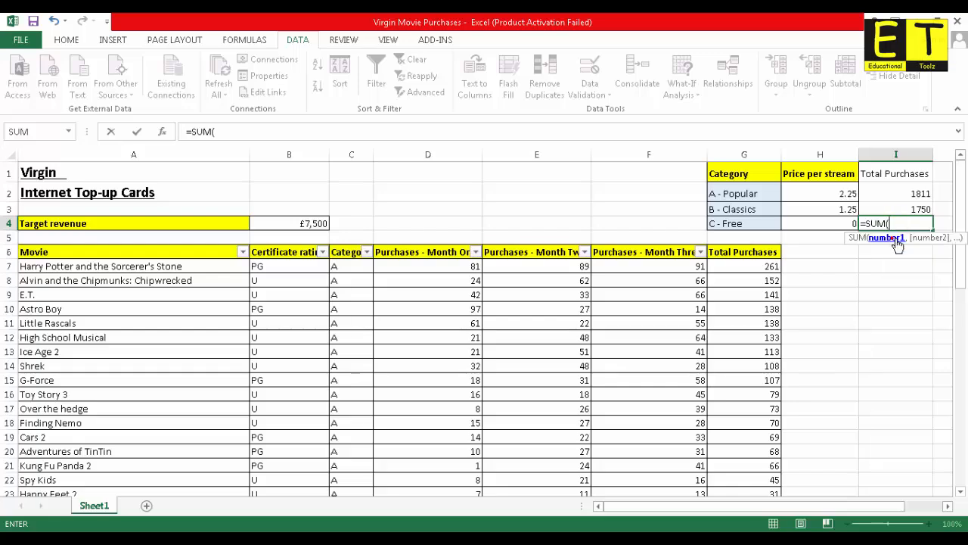
{"action": "left_click_drag", "start_coordinate": [961, 229], "coordinate": [954, 385]}
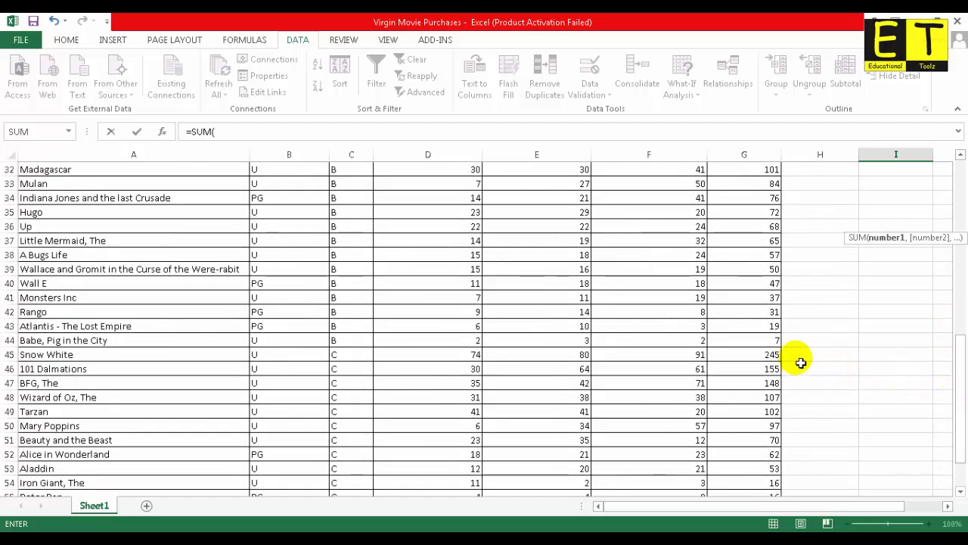
{"action": "left_click", "coordinate": [767, 356]}
{"action": "left_click_drag", "start_coordinate": [767, 360], "coordinate": [759, 472]}
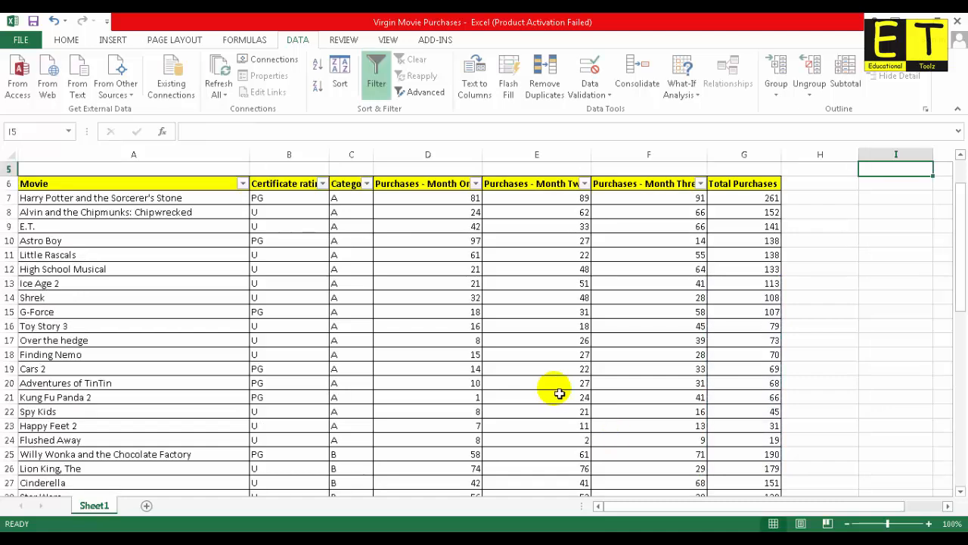
{"action": "scroll", "coordinate": [746, 270], "scroll_direction": "up", "scroll_amount": 2}
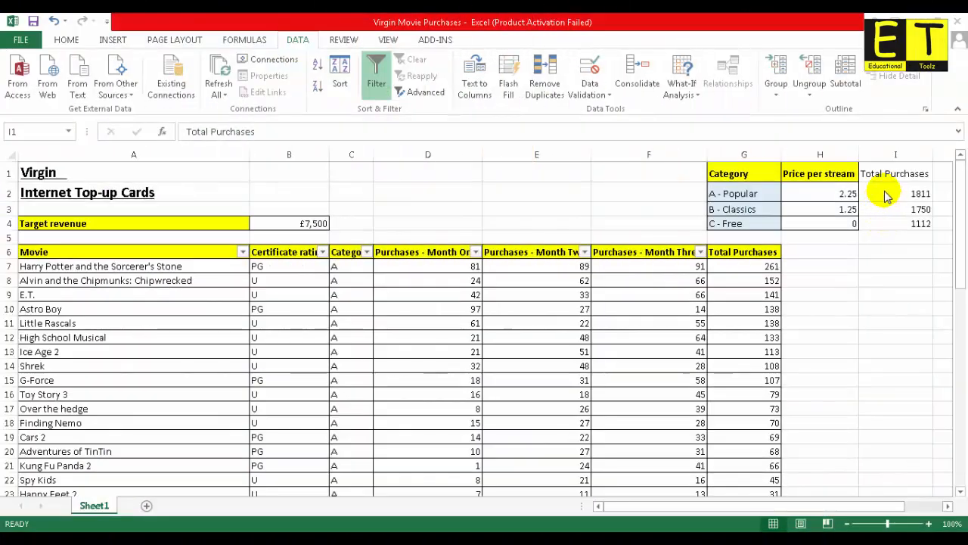
Step: Format the Total Purchases heading in I1 with a yellow fill and bold text
{"action": "left_click", "coordinate": [877, 173]}
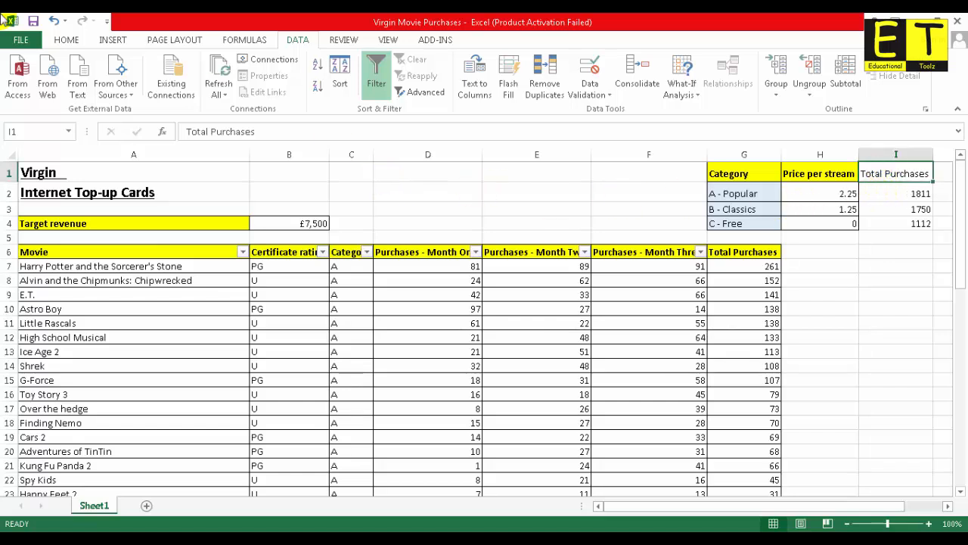
{"action": "left_click", "coordinate": [71, 44]}
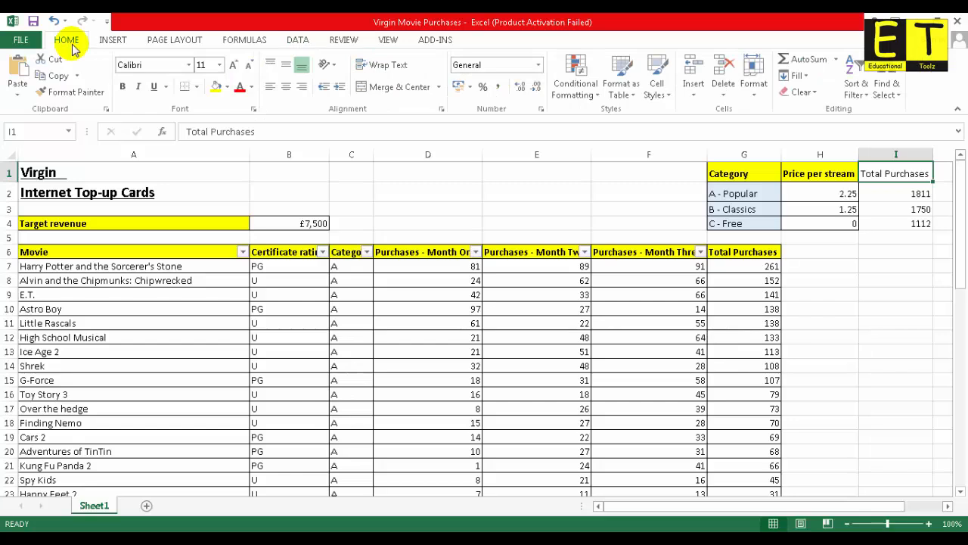
{"action": "left_click", "coordinate": [215, 87]}
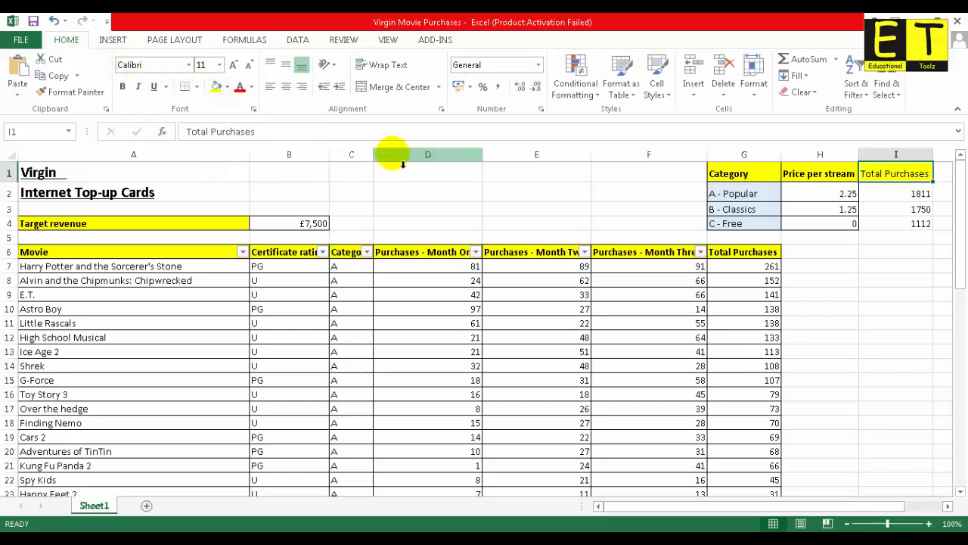
{"action": "left_click", "coordinate": [123, 87]}
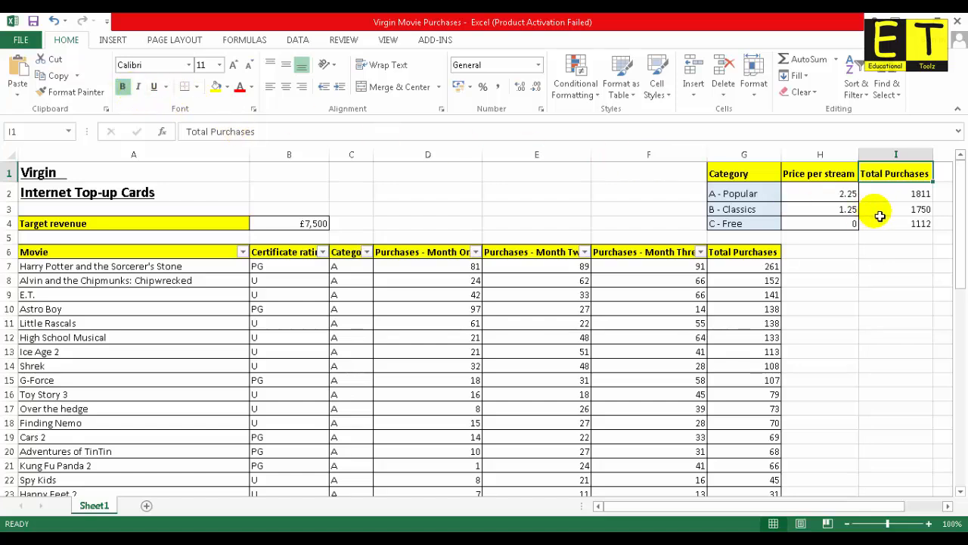
Step: Apply all borders to the category Total Purchases cells I1:I4
{"action": "left_click_drag", "start_coordinate": [890, 176], "coordinate": [890, 223]}
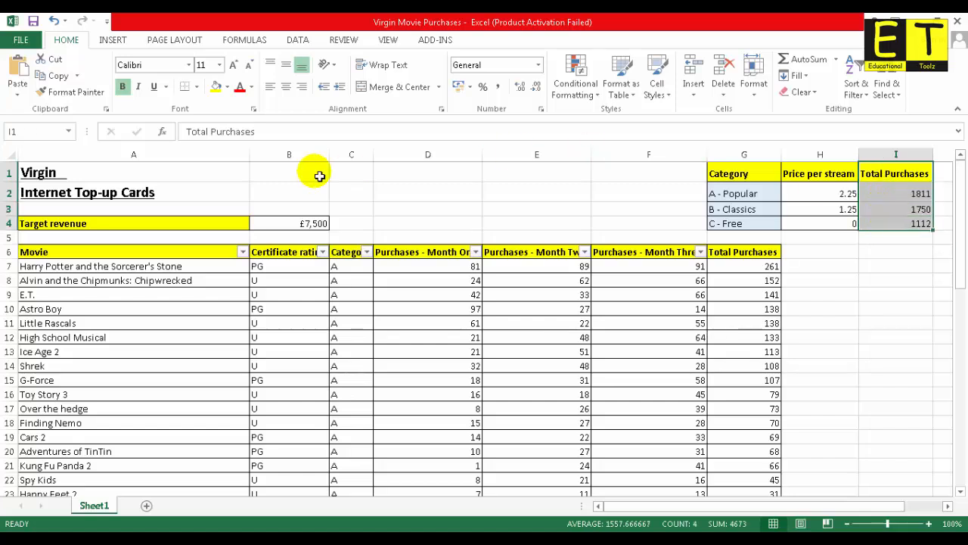
{"action": "left_click", "coordinate": [196, 87]}
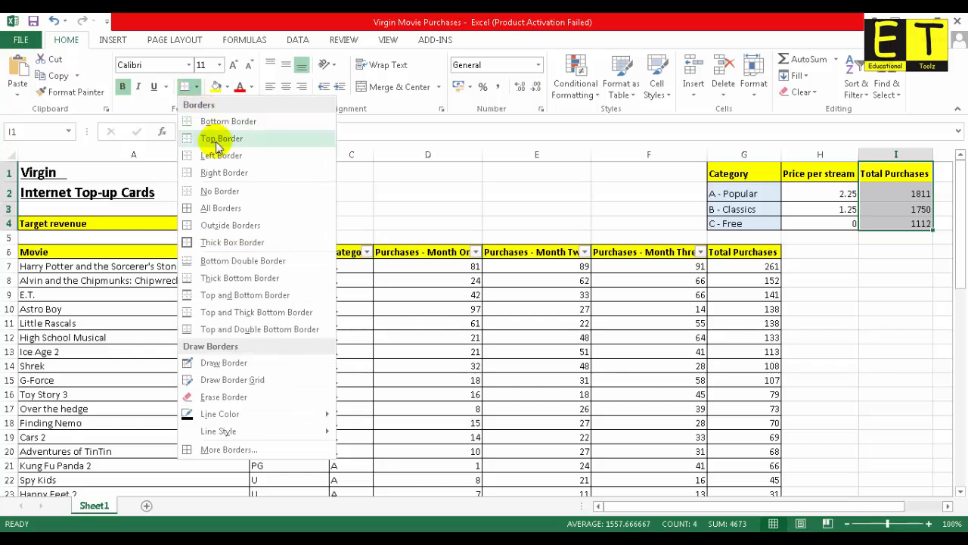
{"action": "left_click", "coordinate": [220, 208]}
{"action": "left_click", "coordinate": [882, 312]}
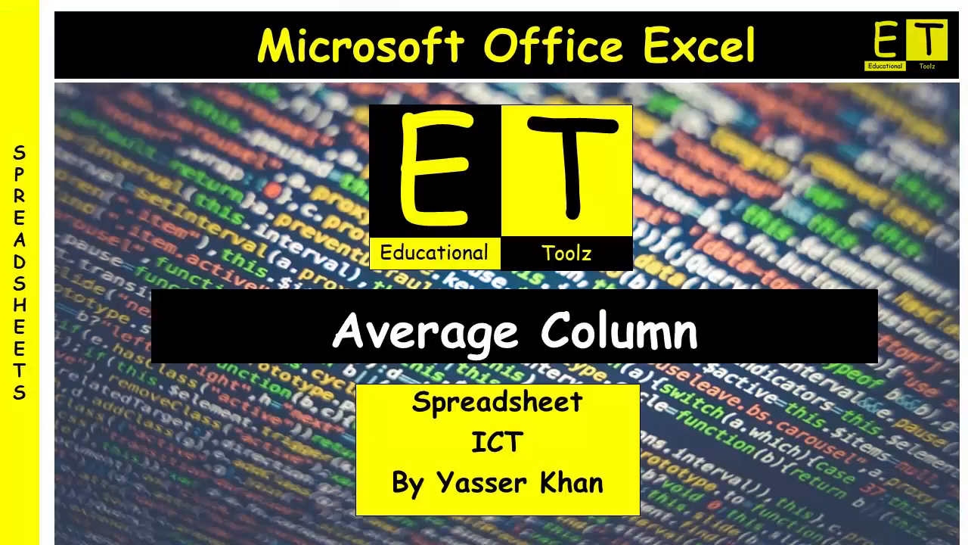
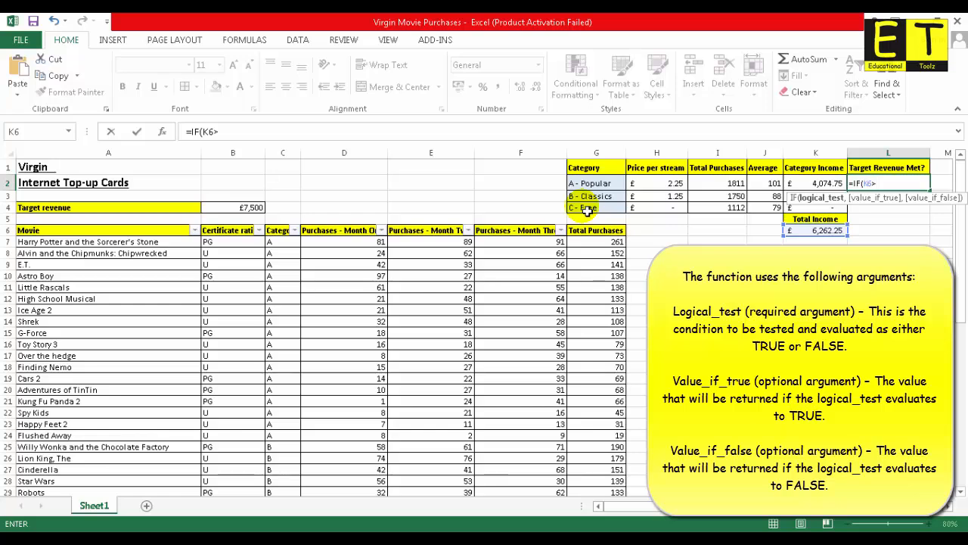
Step: Complete the Target Revenue Met? formula in L2 as =IF(K6>=B4,"Yes","No")
{"action": "type", "text": "="}
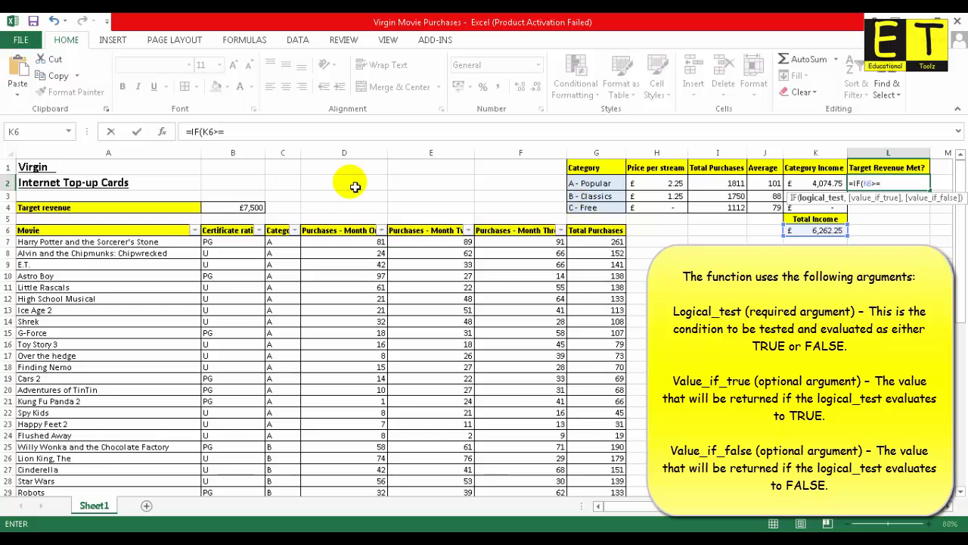
{"action": "left_click", "coordinate": [234, 209]}
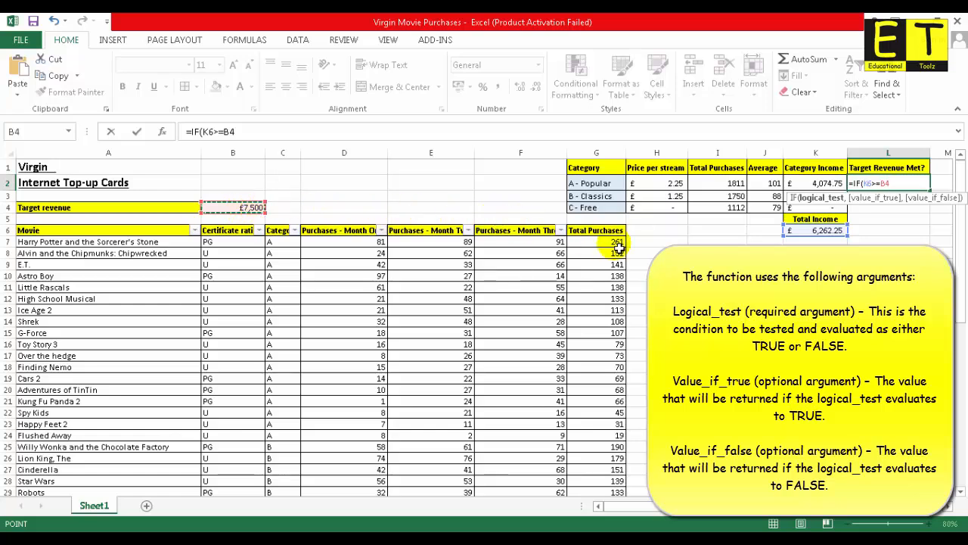
{"action": "type", "text": ","}
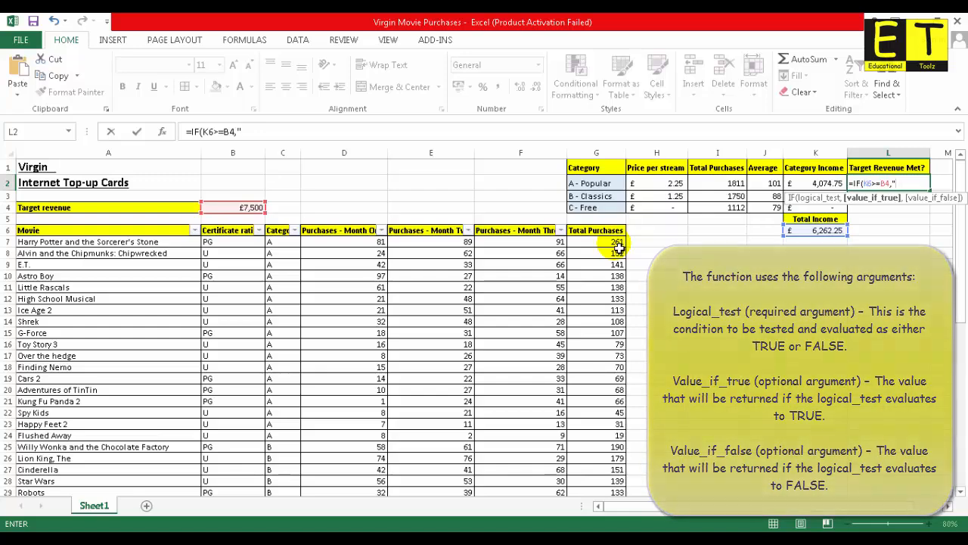
{"action": "type", "text": "\"Yes"}
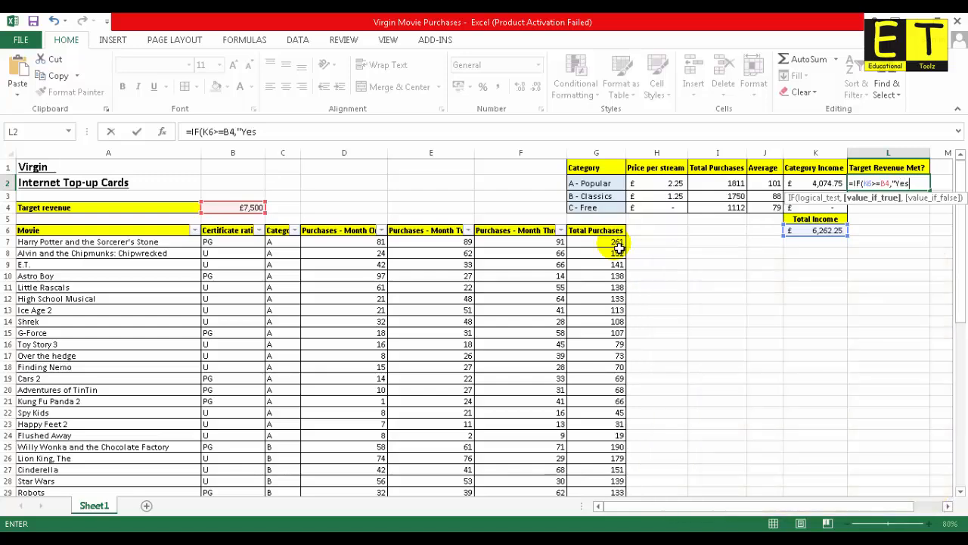
{"action": "type", "text": "\","}
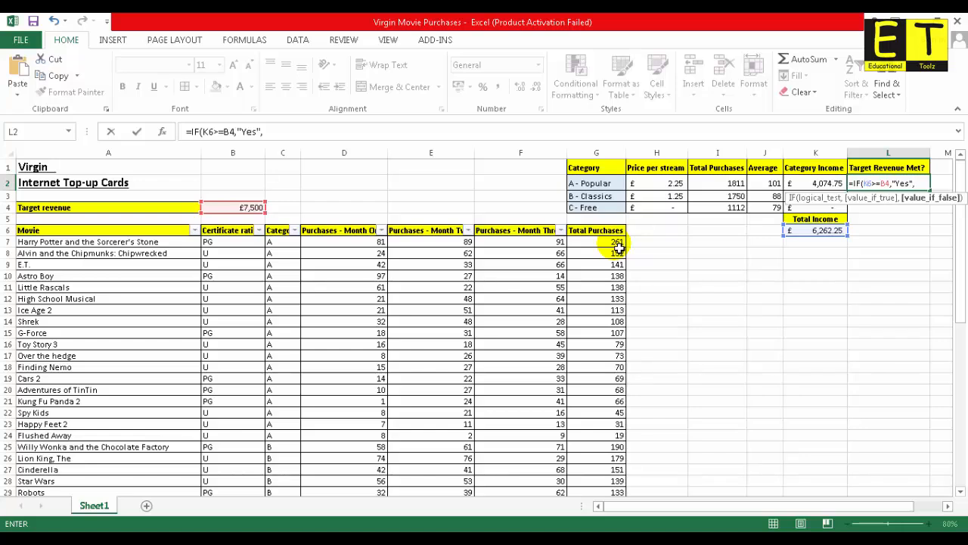
{"action": "type", "text": "\"No\""}
{"action": "key", "text": "Return"}
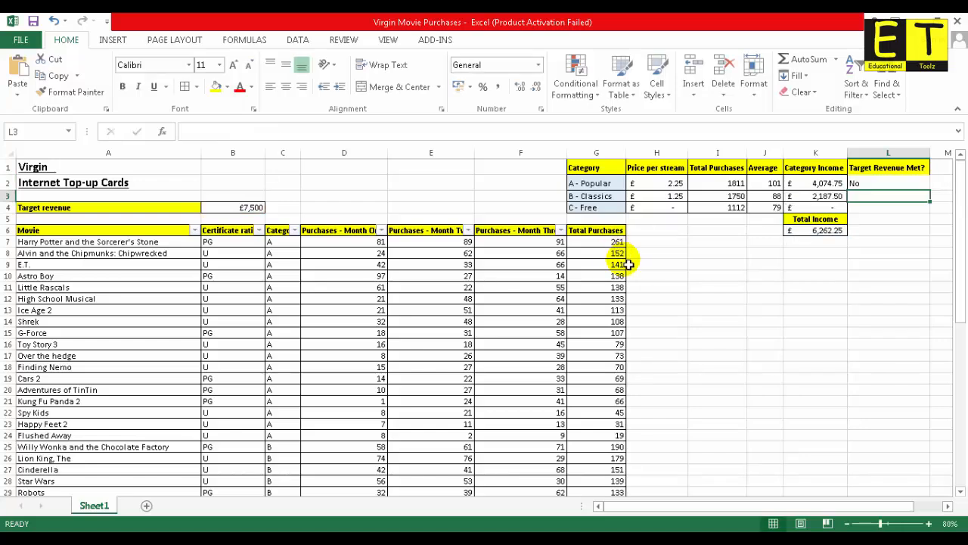
{"action": "left_click", "coordinate": [792, 335]}
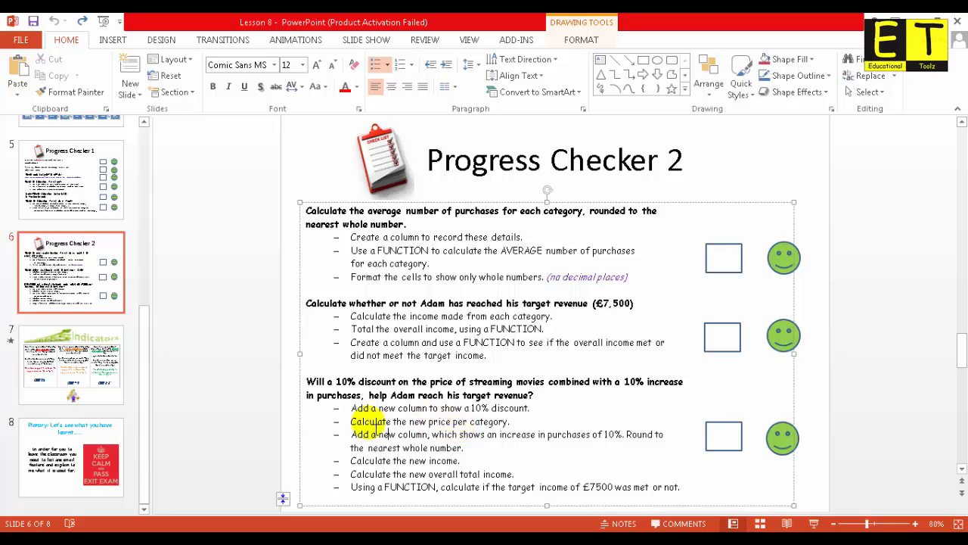
Step: Switch back to the Virgin Movie Purchases workbook in Excel and insert a new column before Total Purchases in column I
{"action": "mouse_move", "coordinate": [195, 537]}
{"action": "left_click", "coordinate": [195, 469]}
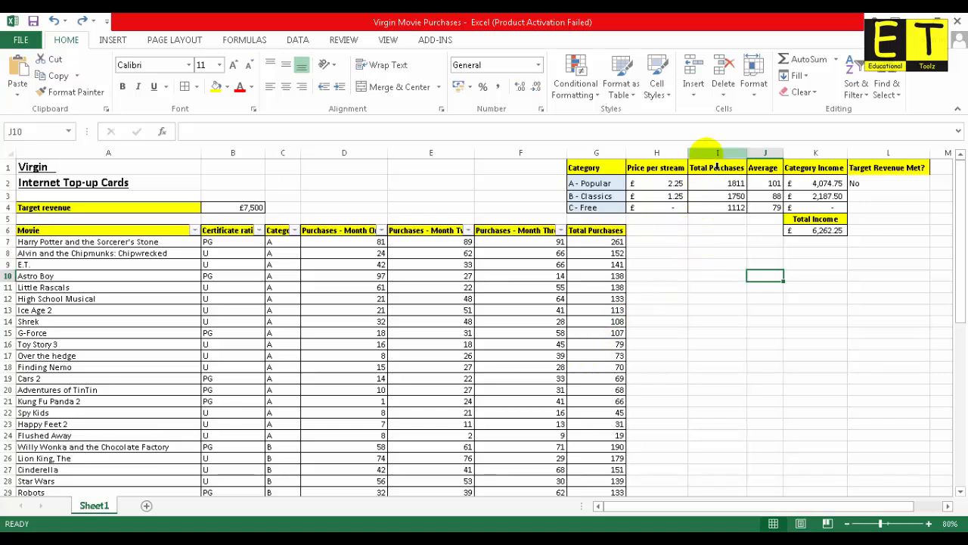
{"action": "right_click", "coordinate": [711, 154]}
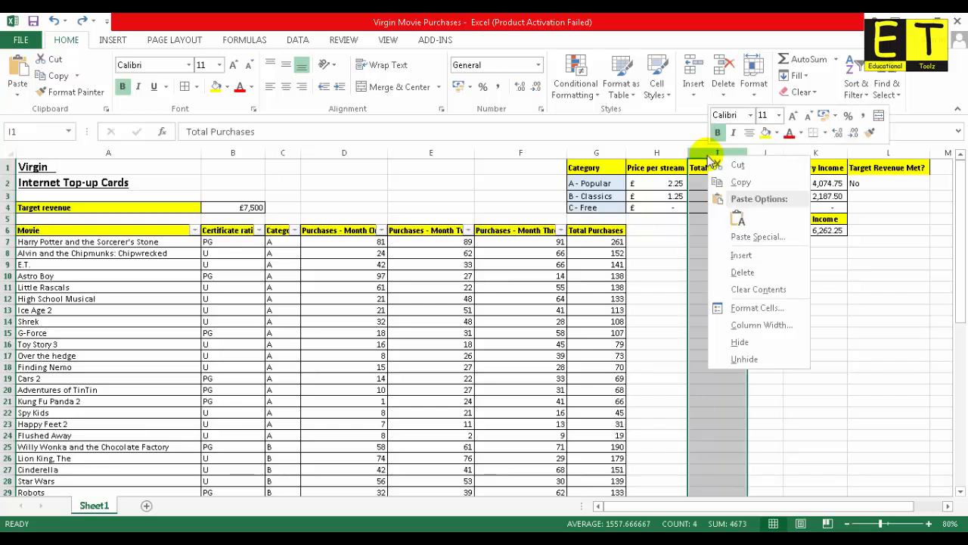
{"action": "left_click", "coordinate": [741, 255]}
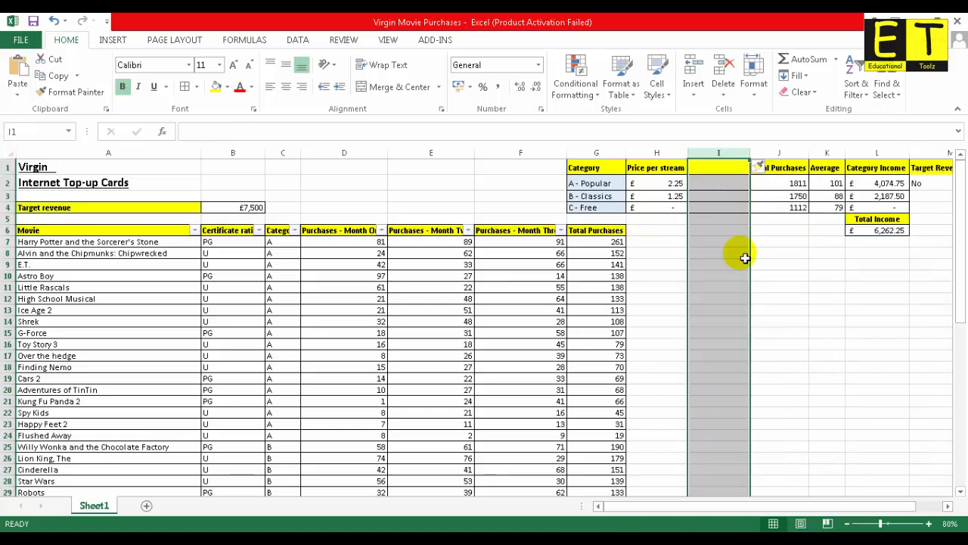
Step: Enter the heading 10% Discount in I1 of the new column
{"action": "left_click", "coordinate": [711, 174]}
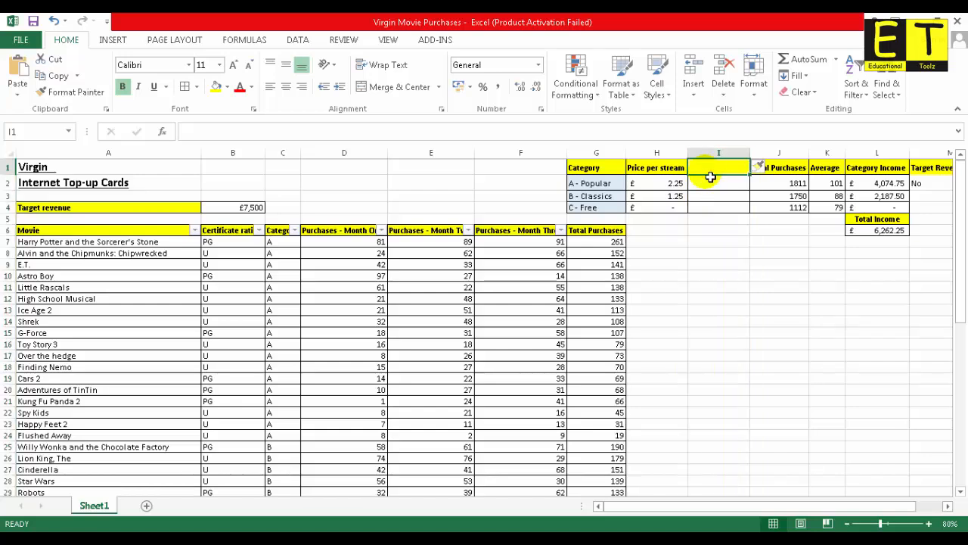
{"action": "type", "text": "10"}
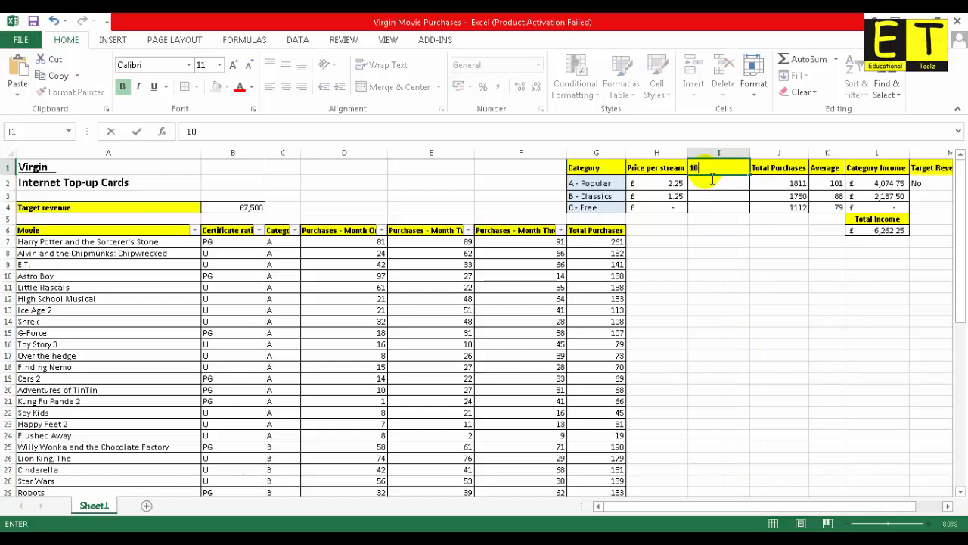
{"action": "type", "text": "% Discount"}
{"action": "key", "text": "Return"}
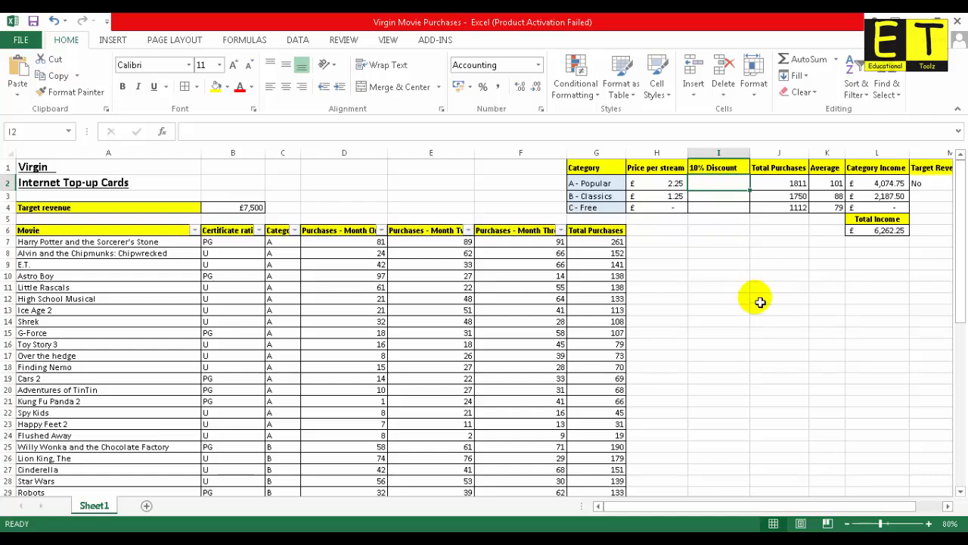
Step: Calculate the discounted price for category A - Popular in I2 with the formula =H2*0.9
{"action": "left_click", "coordinate": [760, 301]}
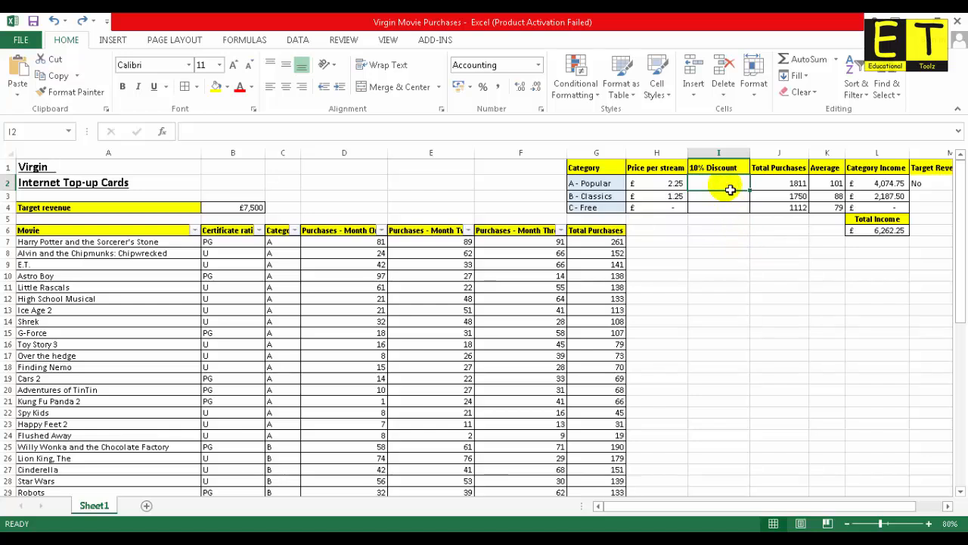
{"action": "type", "text": "="}
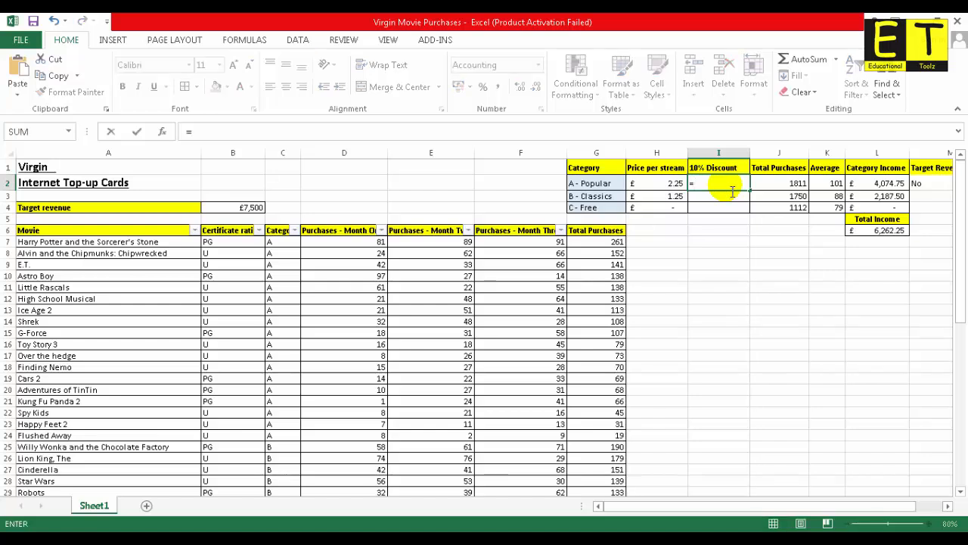
{"action": "left_click", "coordinate": [672, 185]}
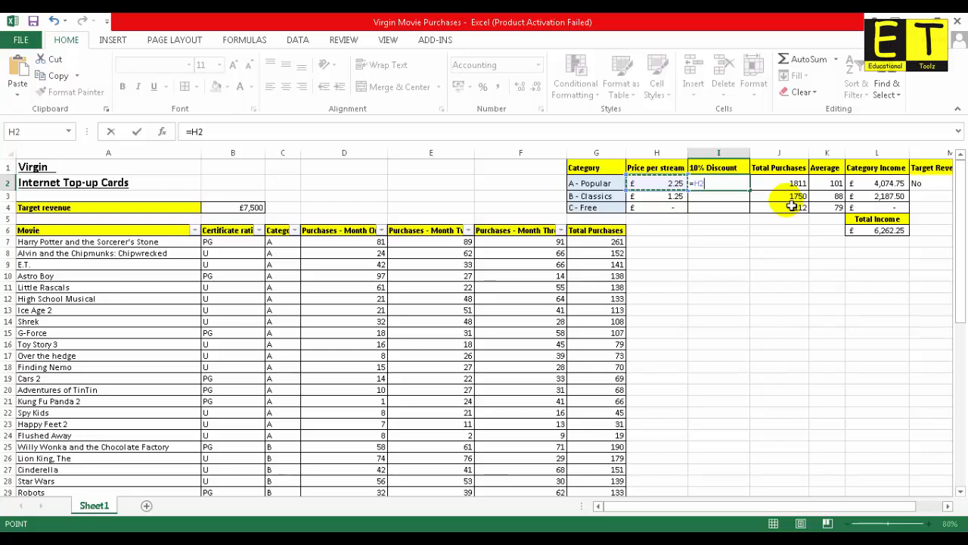
{"action": "type", "text": "*0.9"}
{"action": "key", "text": "Return"}
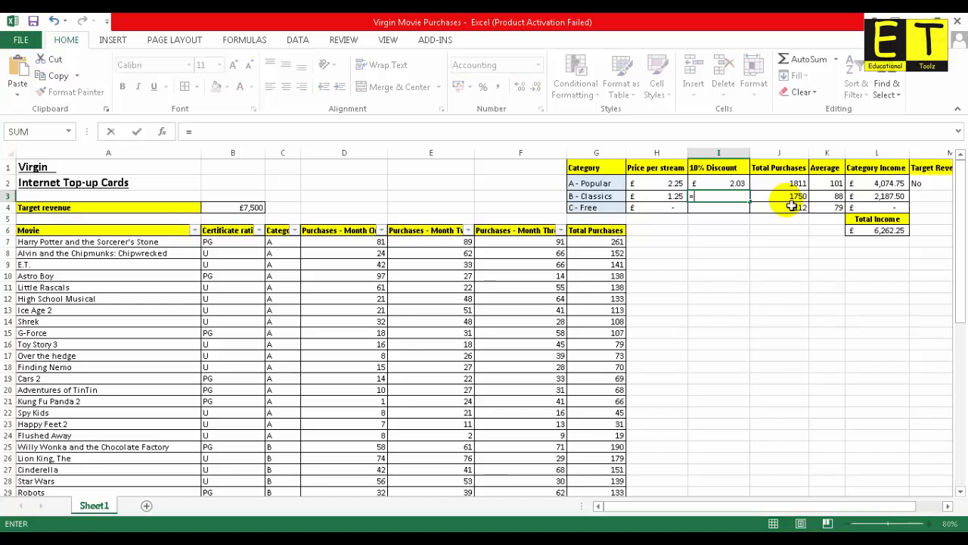
Step: Calculate the discounted prices for B - Classics and C - Free with =H3*0.9 in I3 and =H4*0.9 in I4
{"action": "type", "text": "="}
{"action": "left_click", "coordinate": [673, 198]}
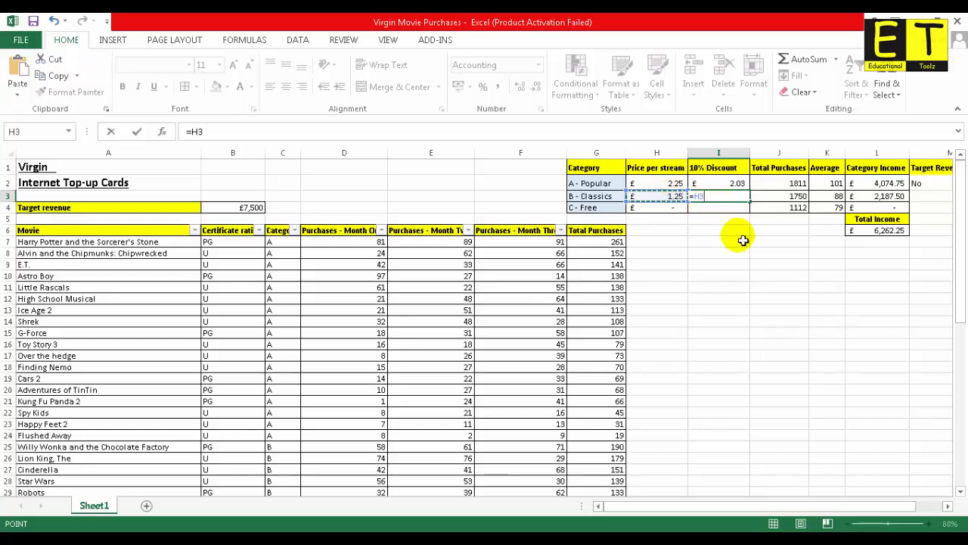
{"action": "type", "text": "*"}
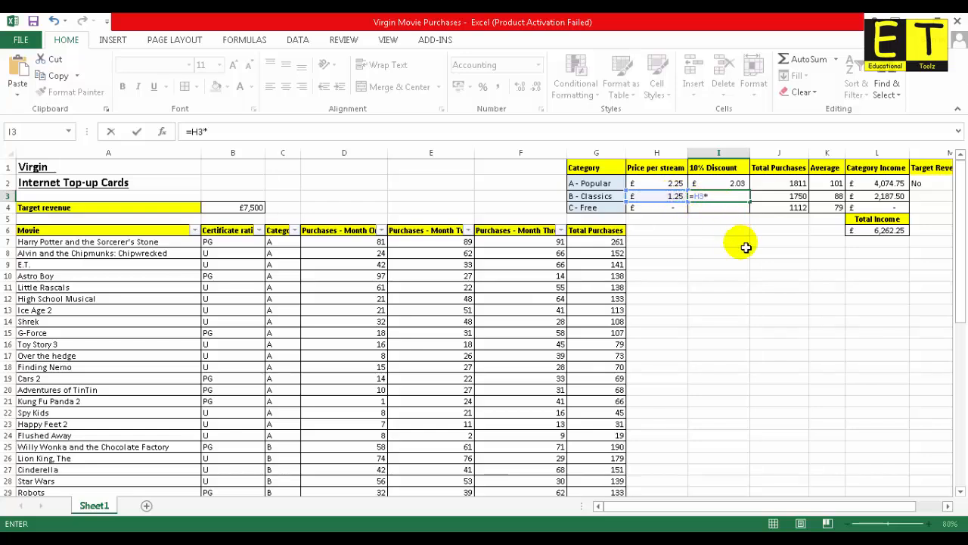
{"action": "type", "text": "0.9"}
{"action": "key", "text": "Return"}
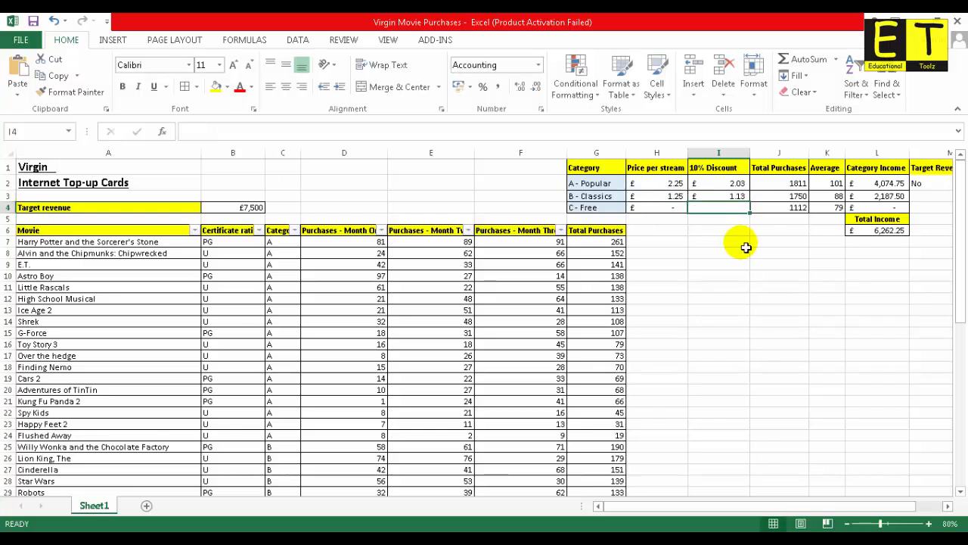
{"action": "type", "text": "="}
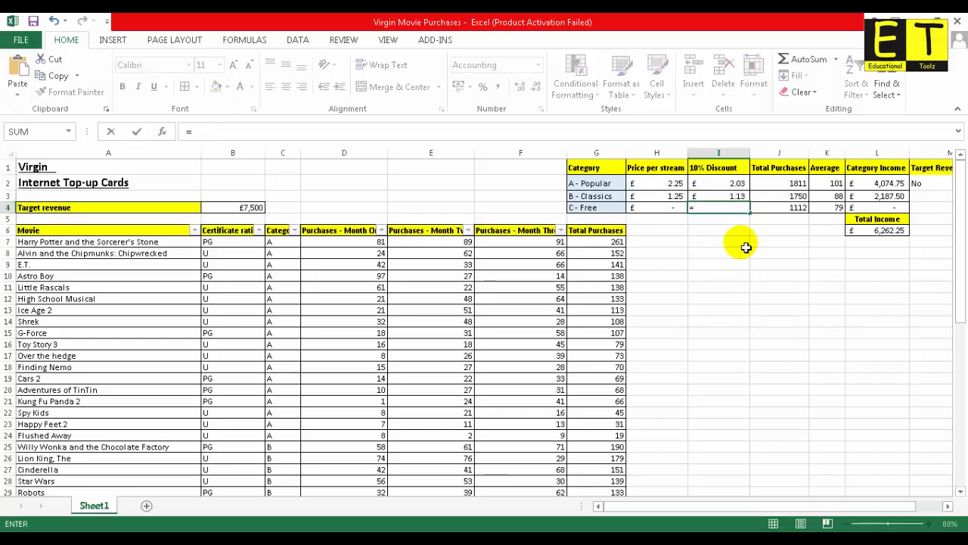
{"action": "left_click", "coordinate": [666, 208]}
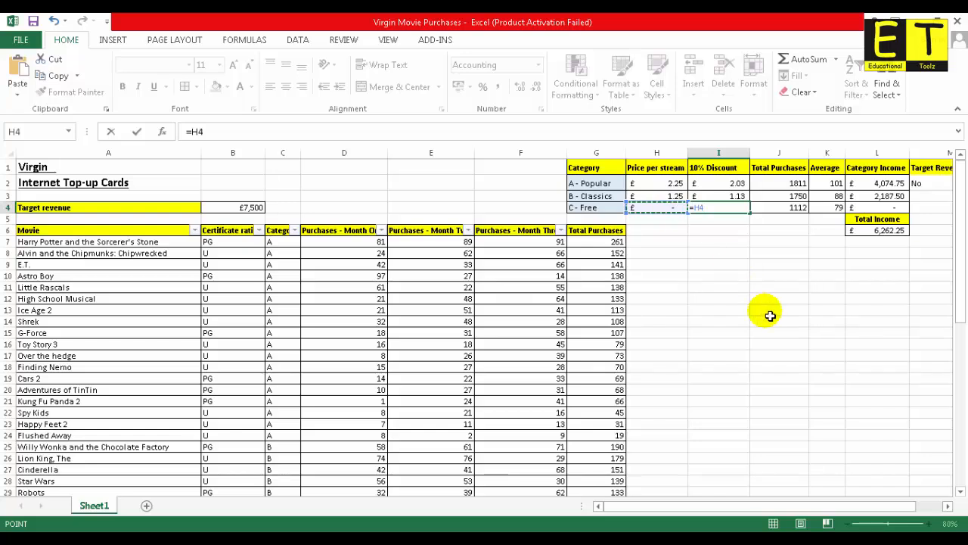
{"action": "type", "text": "*0.9"}
{"action": "key", "text": "Return"}
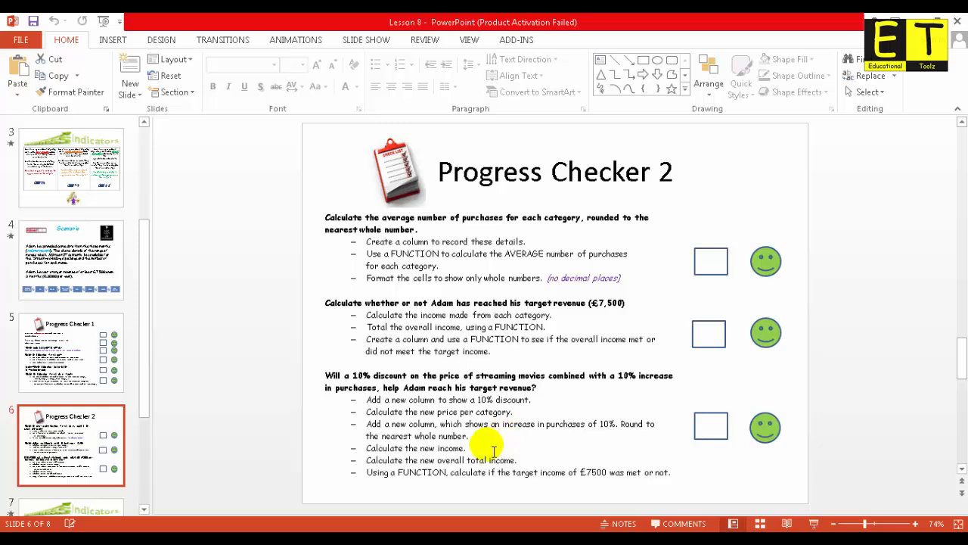
Step: Switch back to the Virgin Movie Purchases workbook in Excel and insert a new column before Average in column K
{"action": "key", "text": "alt+Tab"}
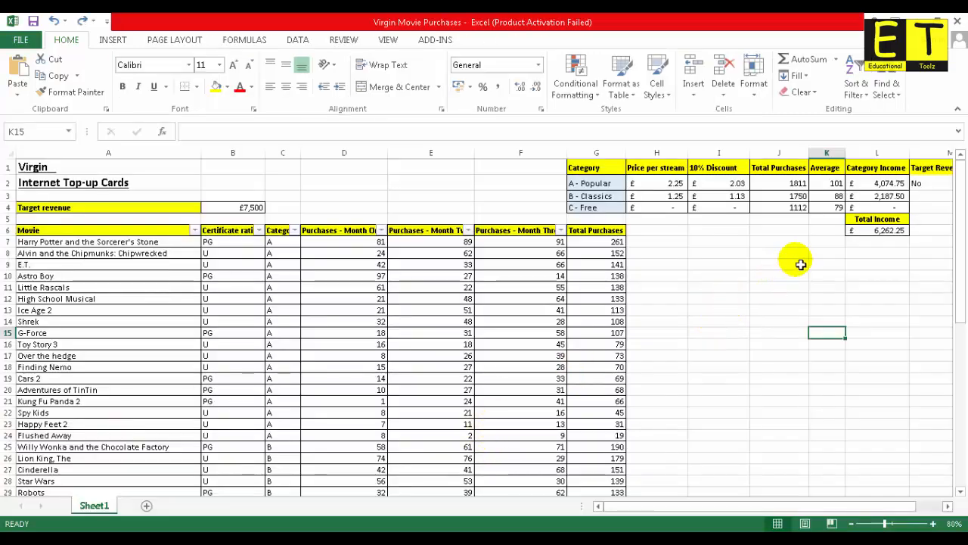
{"action": "right_click", "coordinate": [827, 152]}
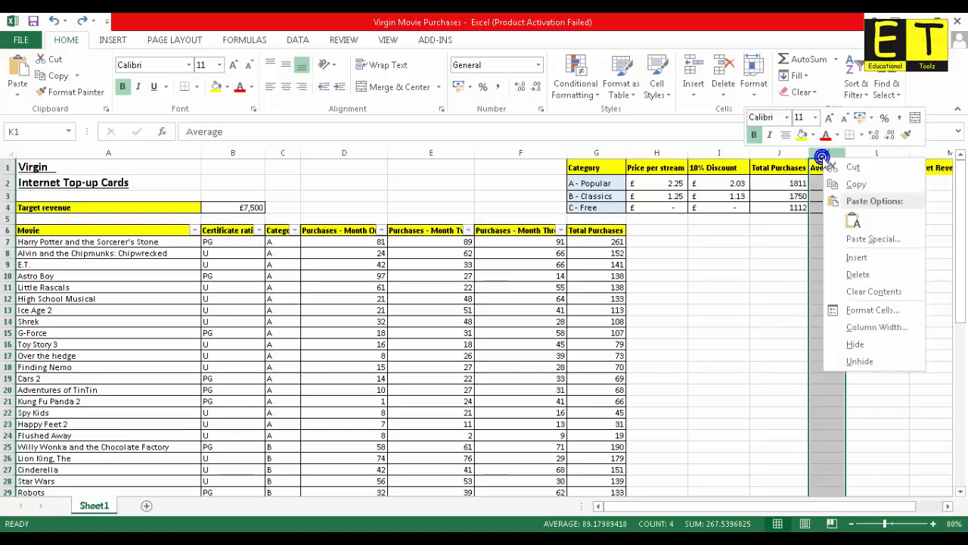
{"action": "left_click", "coordinate": [856, 257]}
{"action": "left_click", "coordinate": [772, 250]}
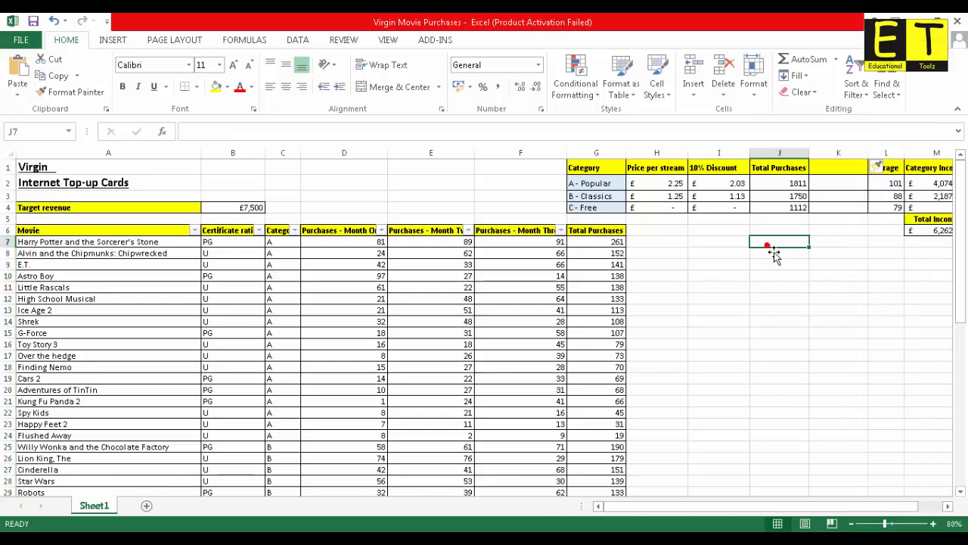
Step: Enter the heading 10% Increase in K1 of the new column
{"action": "left_click", "coordinate": [843, 168]}
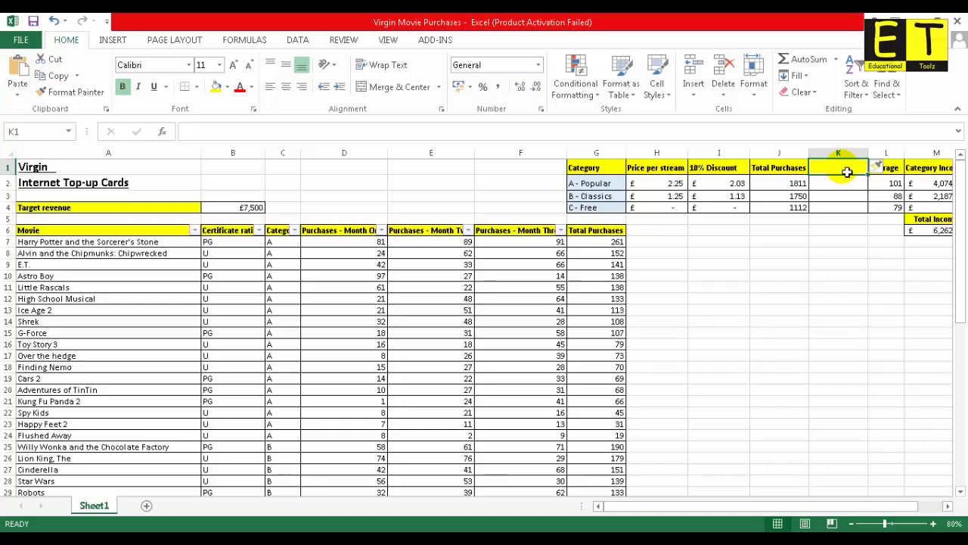
{"action": "type", "text": "10"}
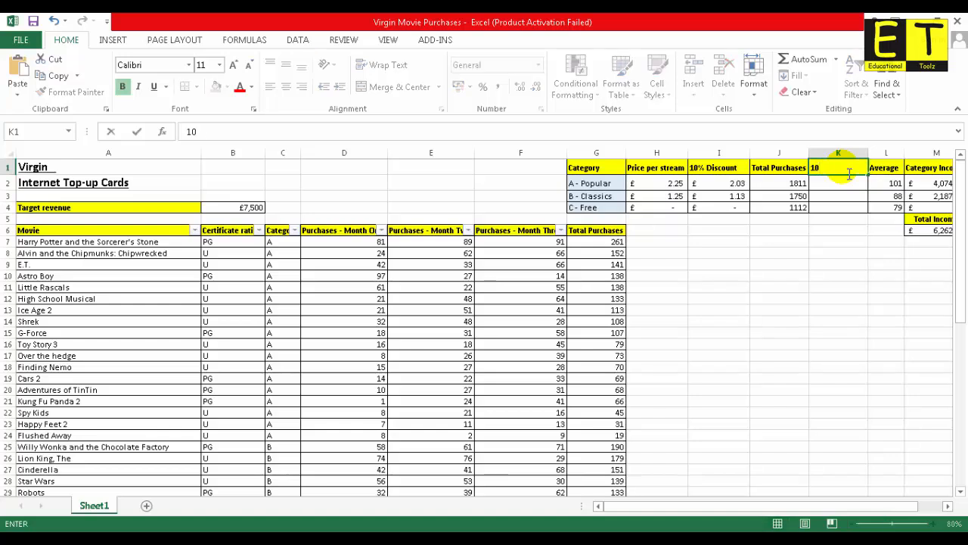
{"action": "type", "text": "% Increase"}
Step: Calculate the increased purchases for category A - Popular in K2 with the formula =J2*1.1
{"action": "left_click", "coordinate": [846, 184]}
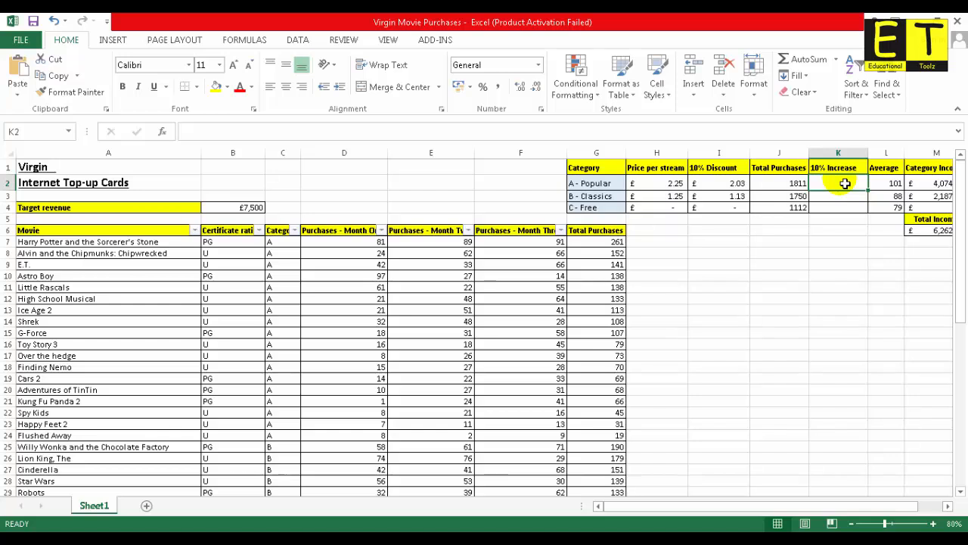
{"action": "type", "text": "="}
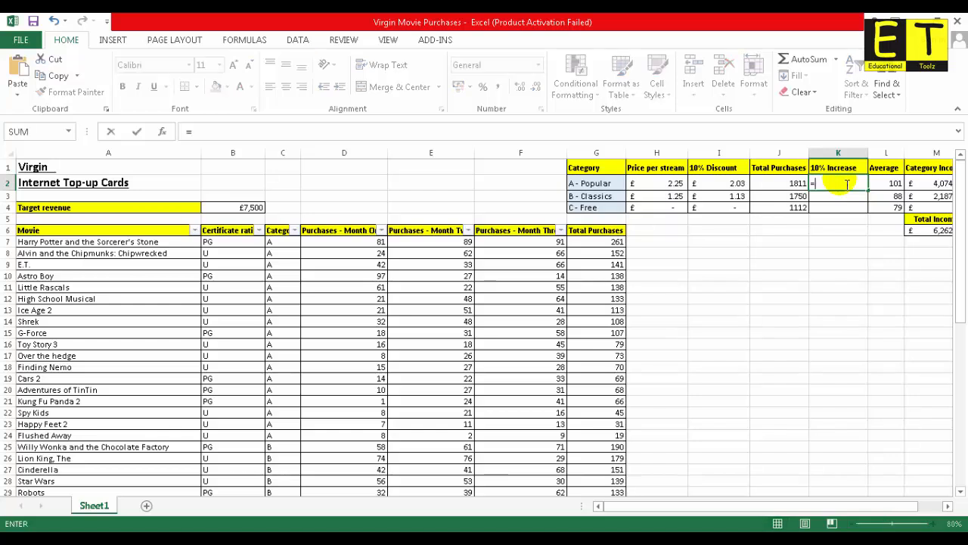
{"action": "left_click", "coordinate": [802, 183]}
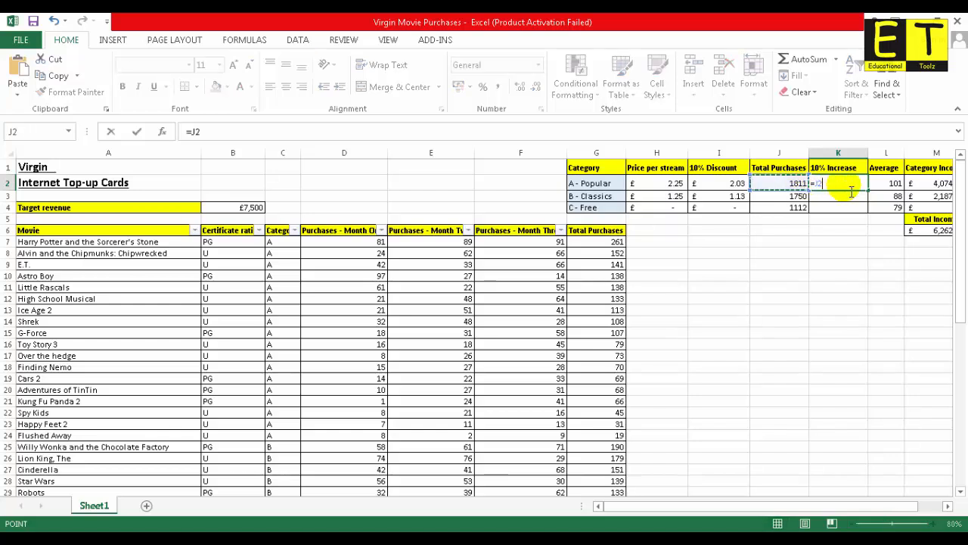
{"action": "type", "text": "*1.1"}
{"action": "key", "text": "Return"}
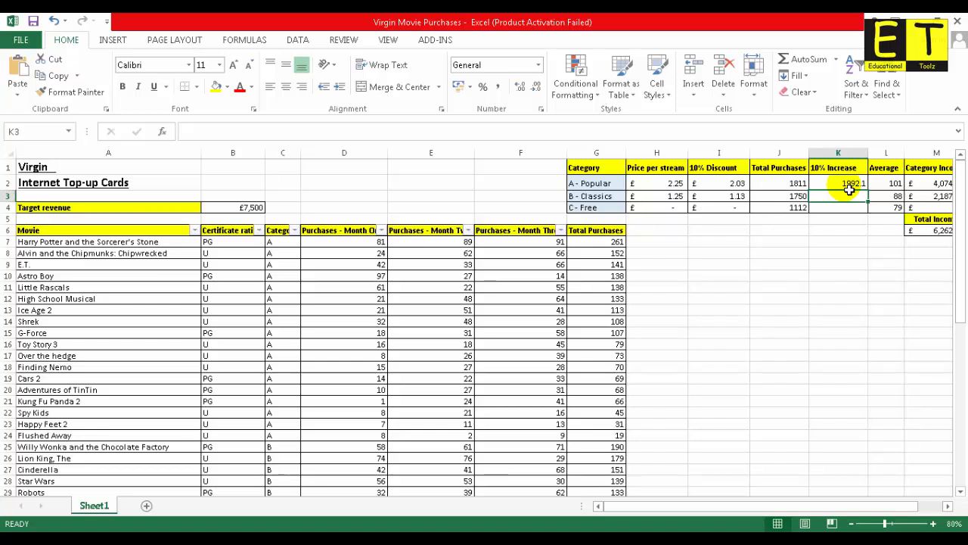
Step: Calculate the increased purchases for B - Classics and C - Free with =J3*1.1 in K3 and =J4*1.1 in K4
{"action": "type", "text": "="}
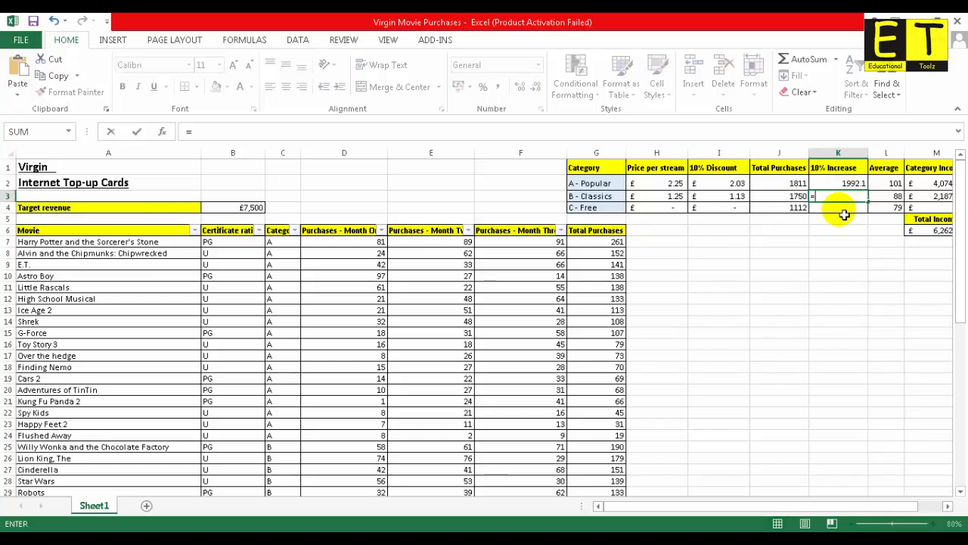
{"action": "left_click", "coordinate": [798, 197]}
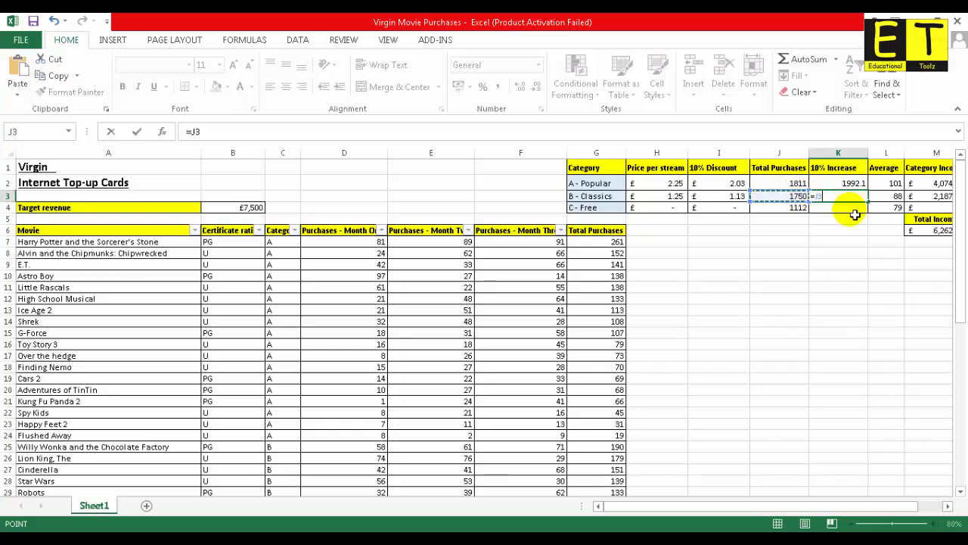
{"action": "type", "text": "*1.1"}
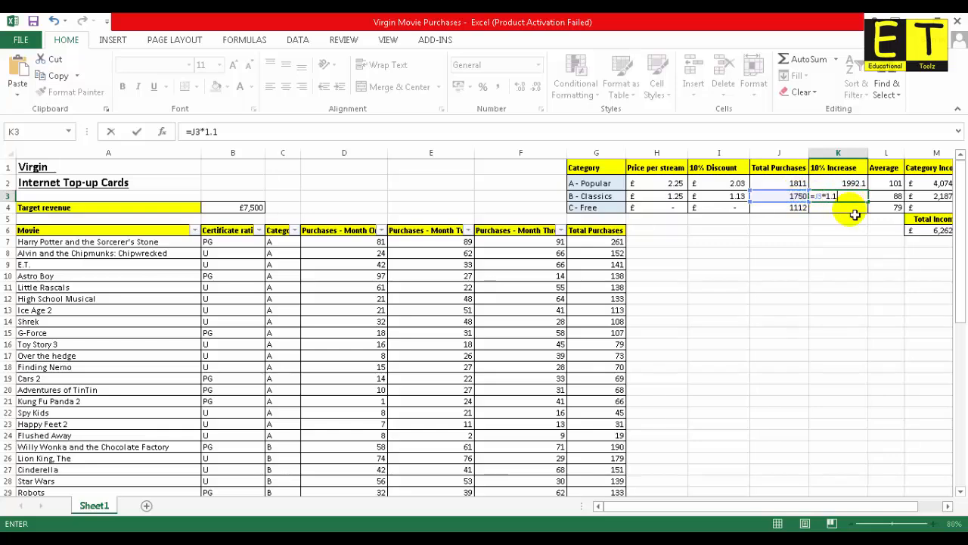
{"action": "key", "text": "Return"}
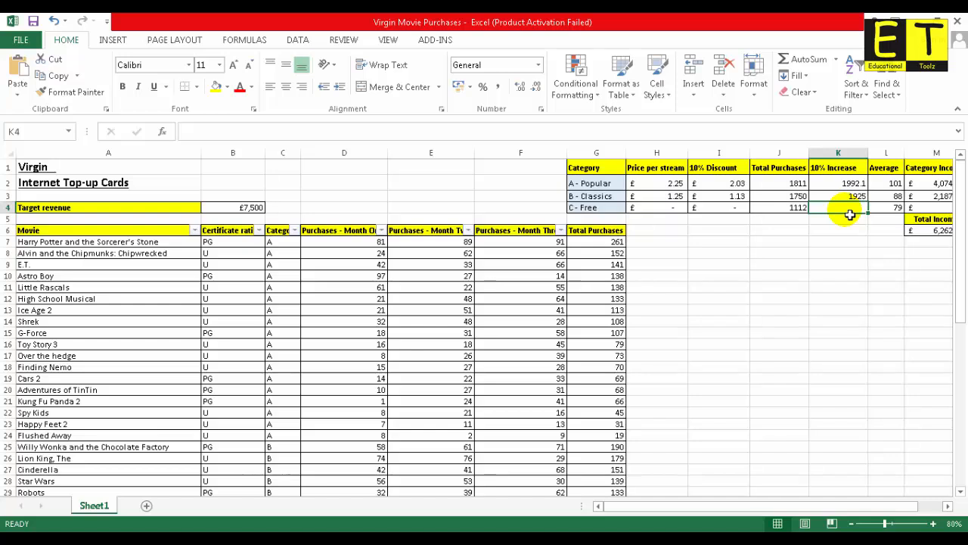
{"action": "type", "text": "="}
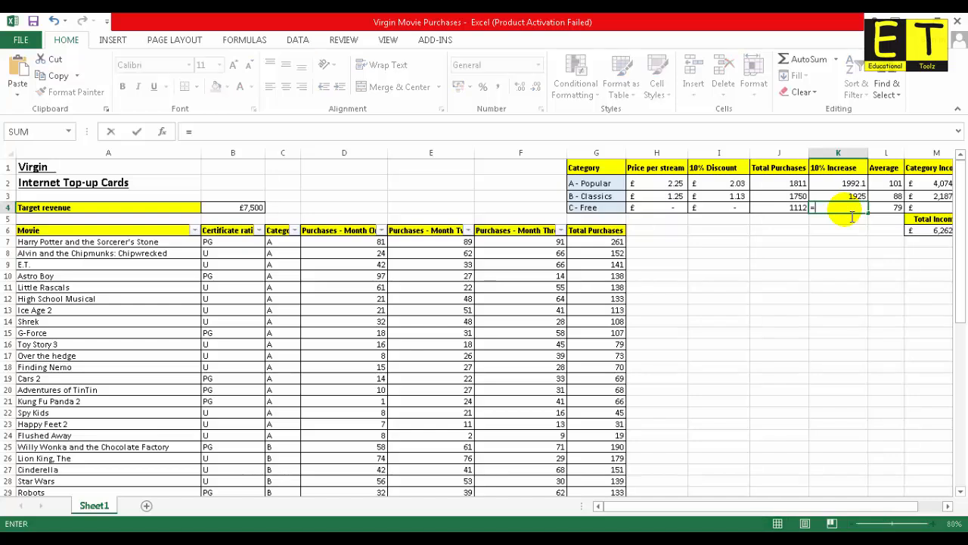
{"action": "left_click", "coordinate": [797, 209]}
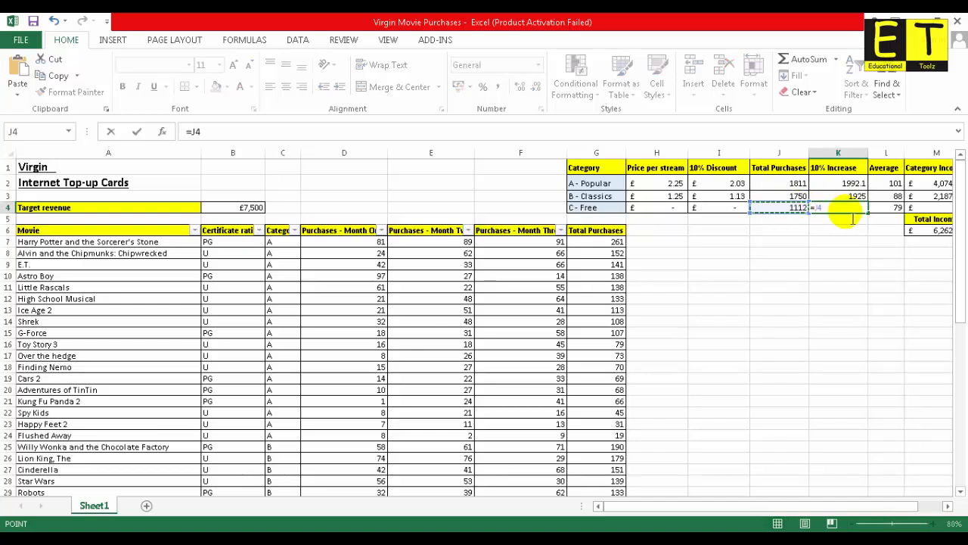
{"action": "type", "text": "*1.1"}
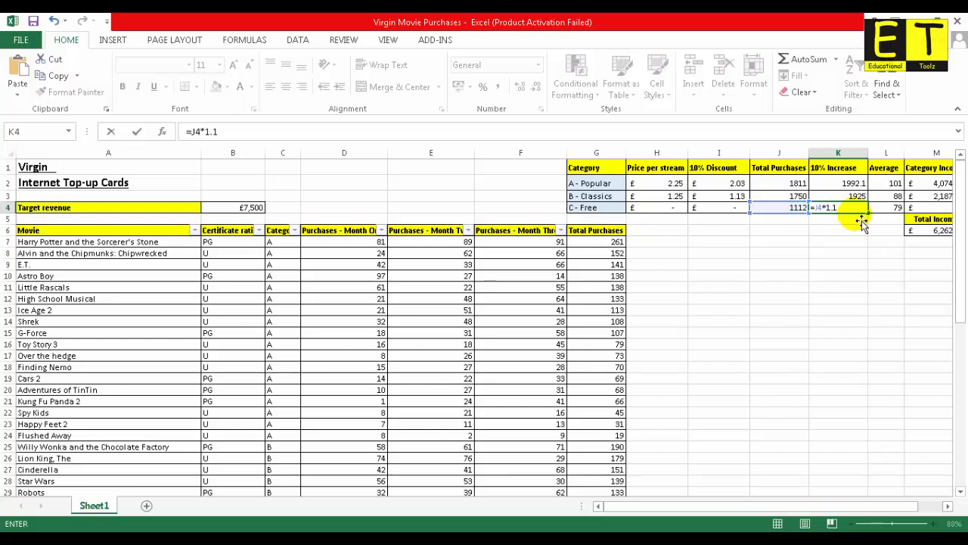
{"action": "key", "text": "Return"}
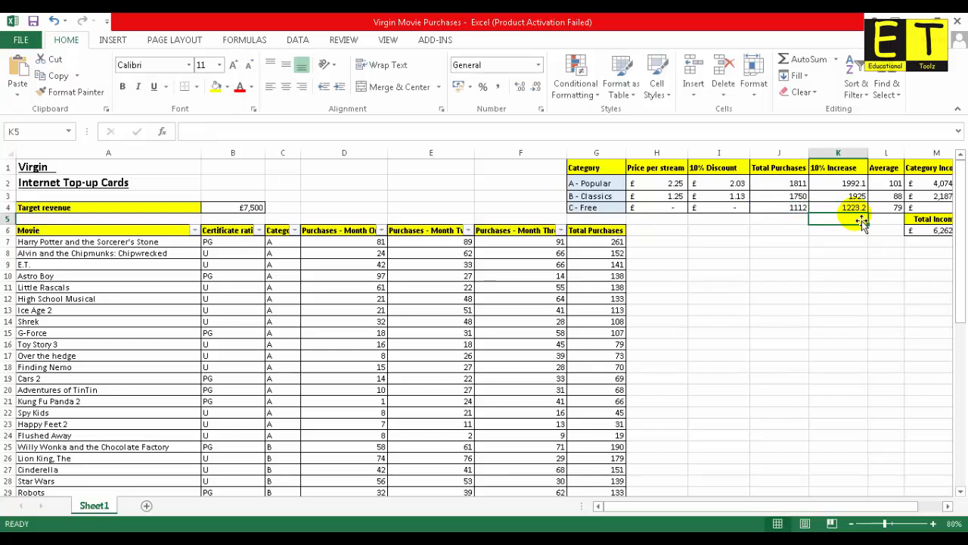
{"action": "left_click", "coordinate": [832, 277]}
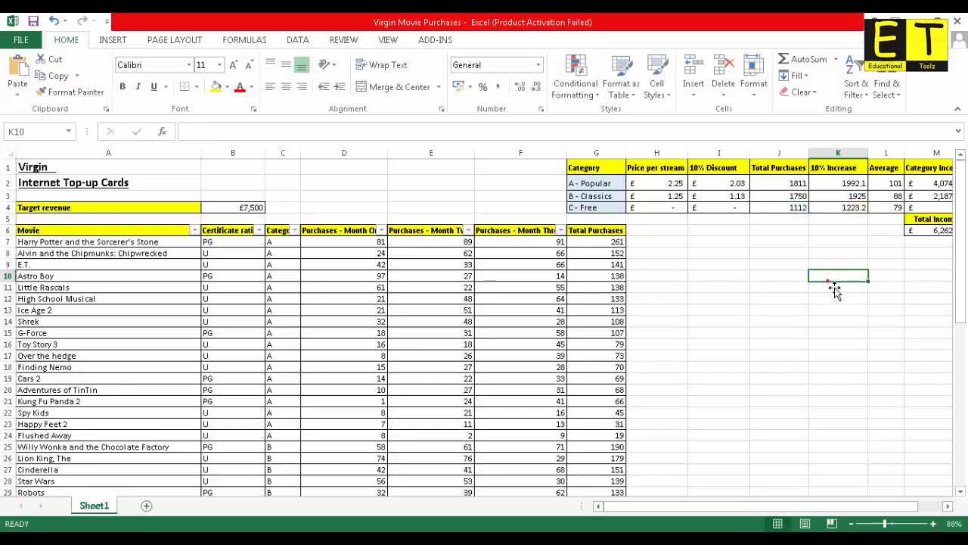
{"action": "left_click", "coordinate": [775, 289]}
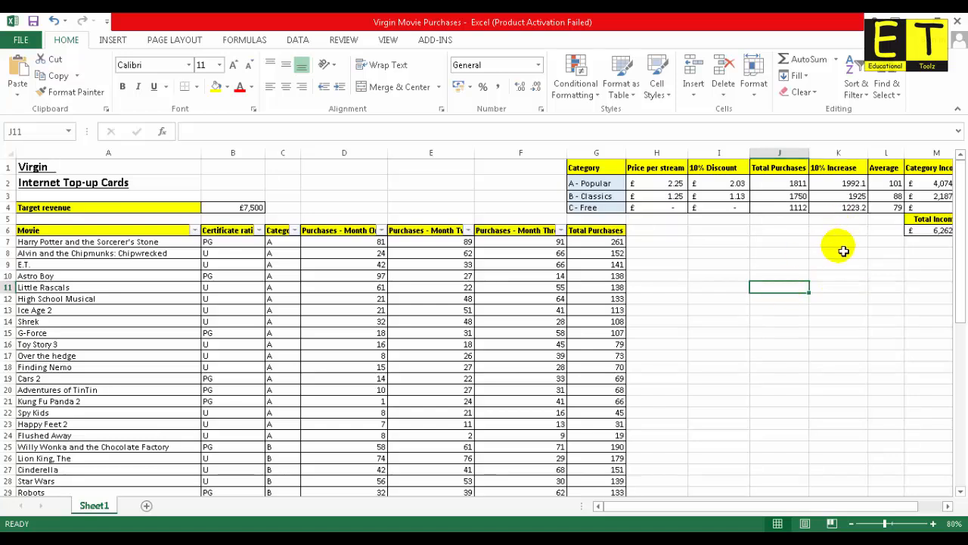
Step: Format the 10% Increase values in K2 and K4 as whole numbers with no decimal places
{"action": "left_click", "coordinate": [855, 185]}
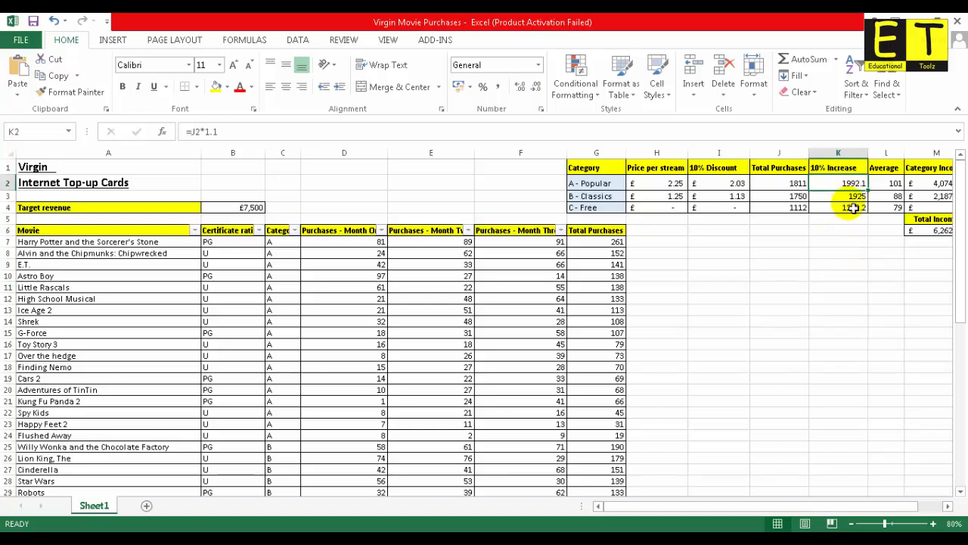
{"action": "left_click", "coordinate": [853, 211]}
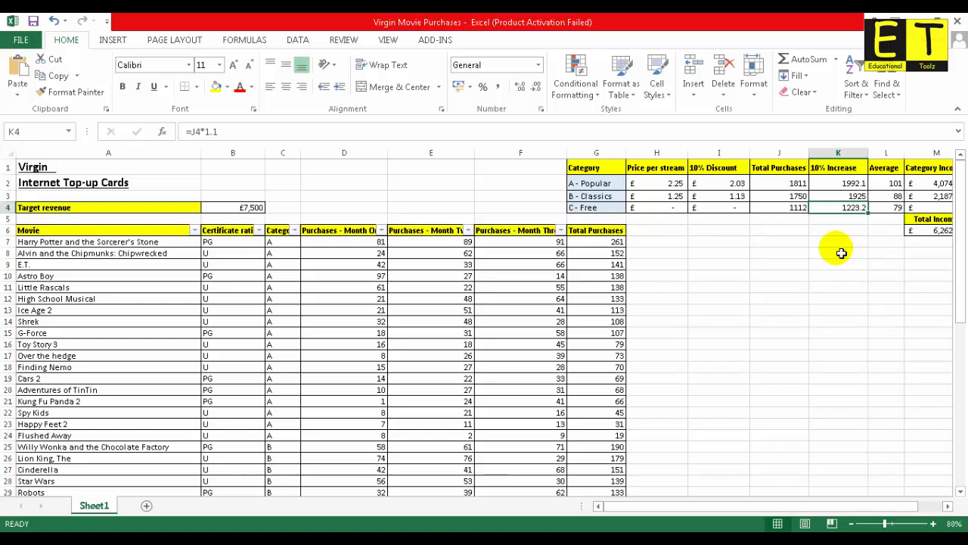
{"action": "left_click", "coordinate": [845, 183]}
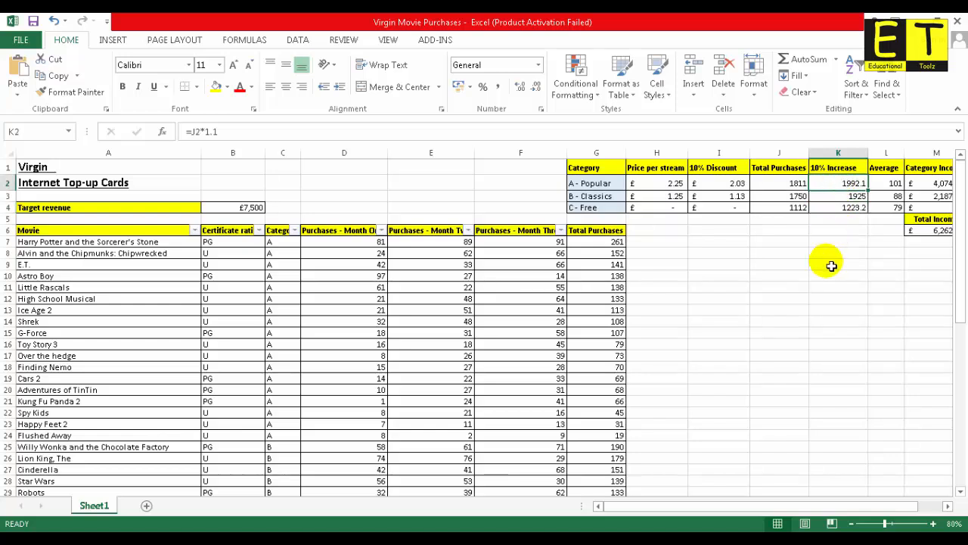
{"action": "left_click", "coordinate": [537, 89]}
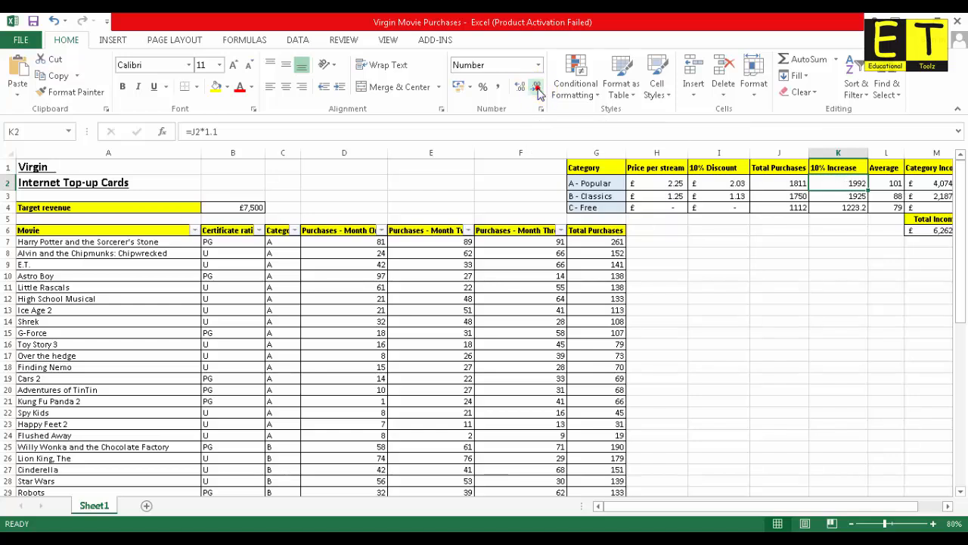
{"action": "left_click", "coordinate": [853, 210]}
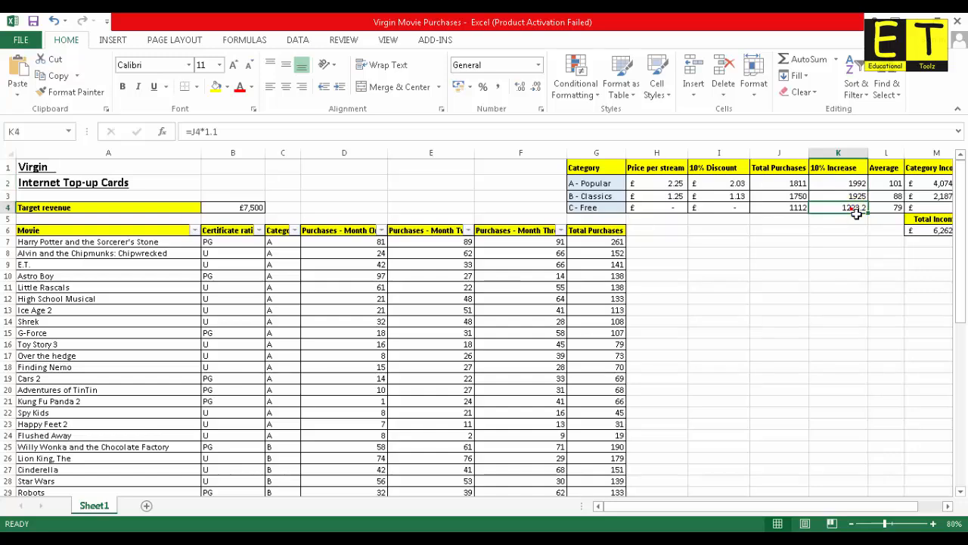
{"action": "left_click", "coordinate": [536, 89]}
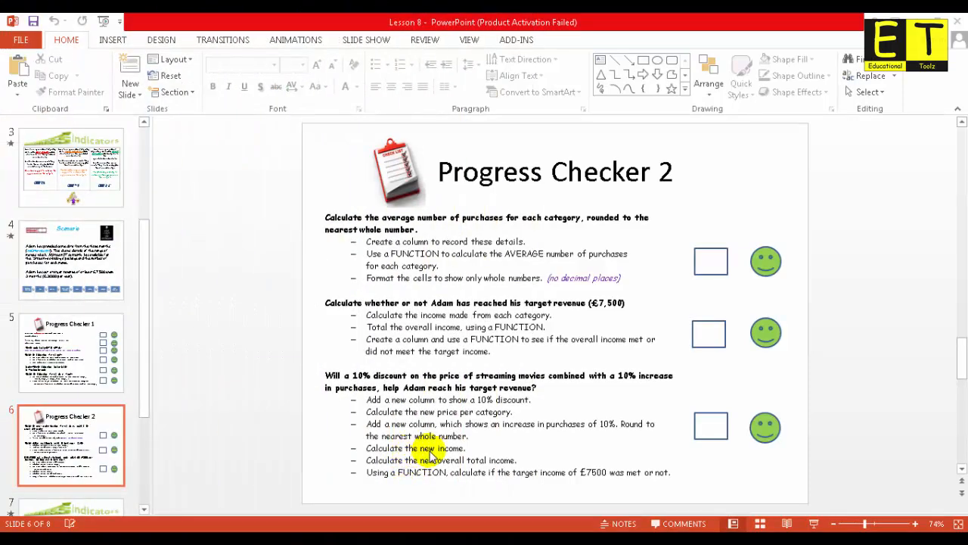
Step: Switch back to the Excel workbook and insert a new column before the Target Revenue Met? column
{"action": "key", "text": "alt+Tab"}
{"action": "key", "text": "alt+Tab"}
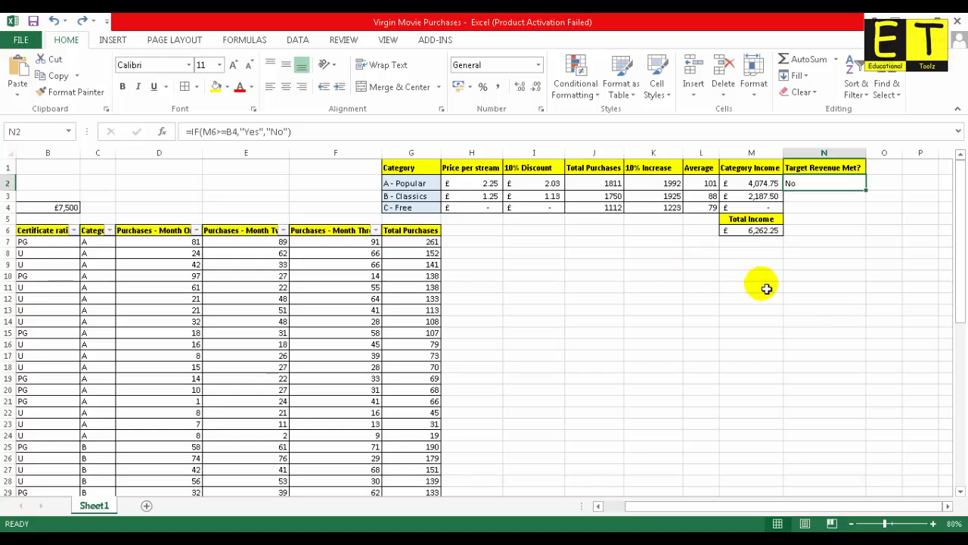
{"action": "right_click", "coordinate": [823, 155]}
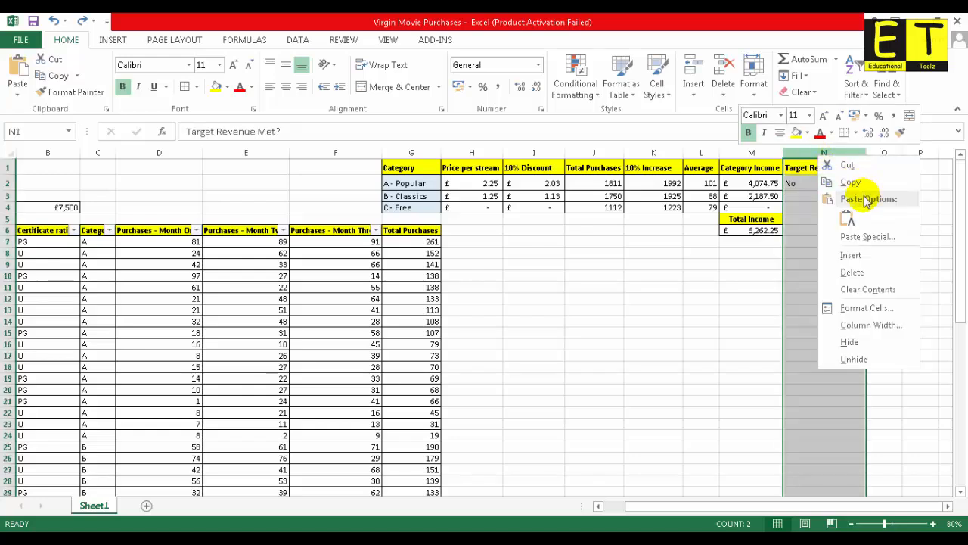
{"action": "left_click", "coordinate": [855, 256]}
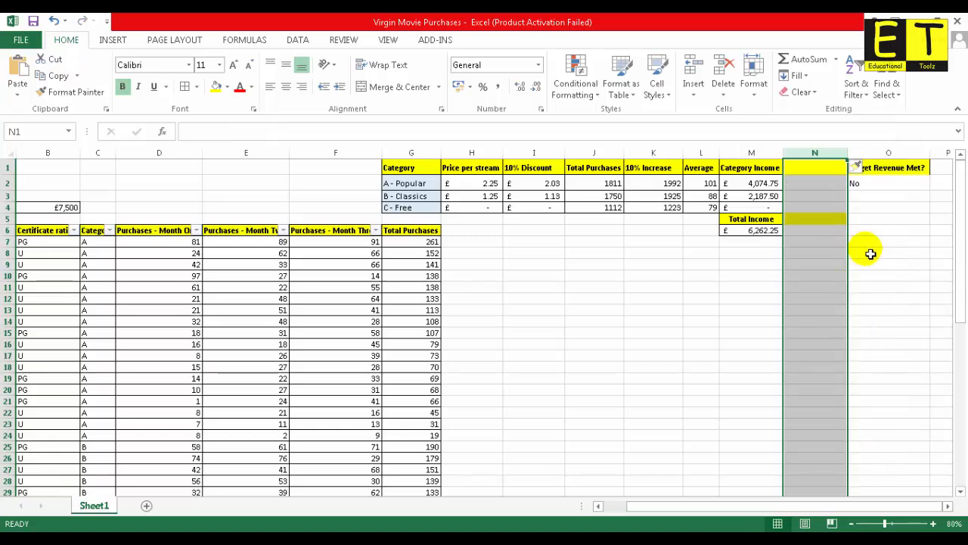
Step: Enter the heading Disount Income in N1 of the new column
{"action": "left_click", "coordinate": [806, 170]}
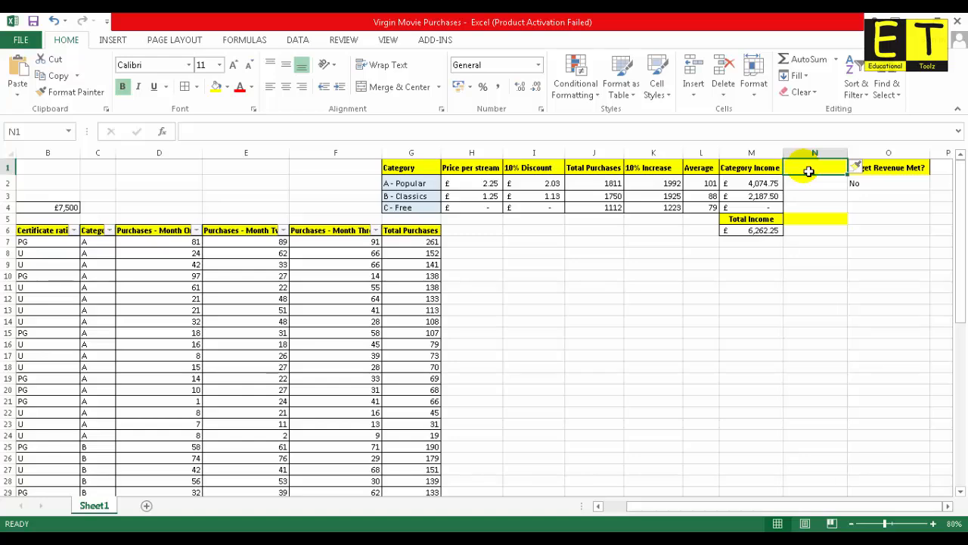
{"action": "type", "text": "Dis"}
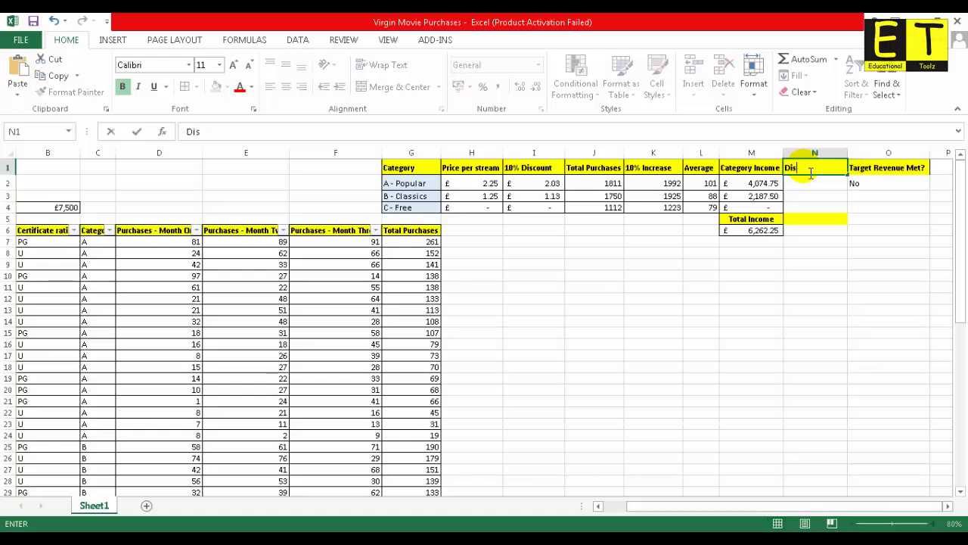
{"action": "type", "text": "ount Income"}
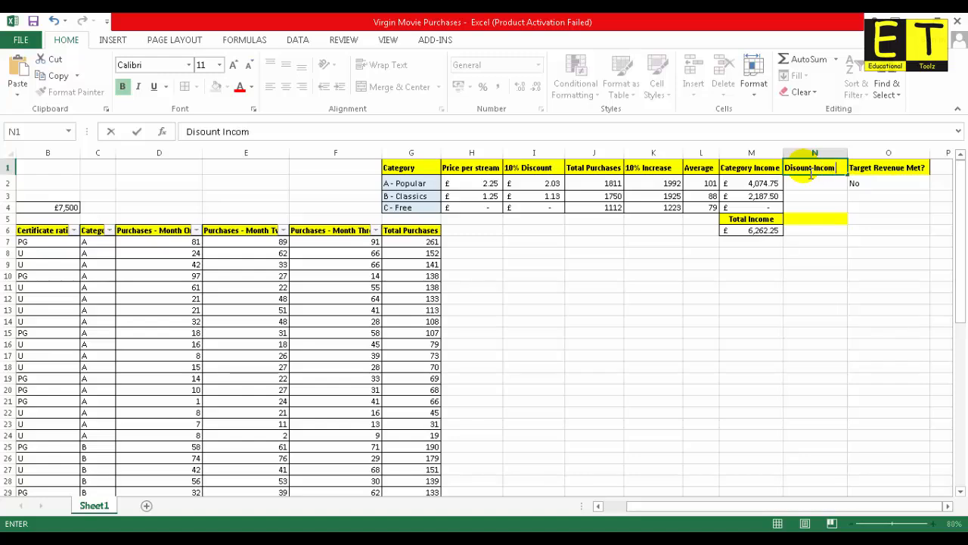
{"action": "key", "text": "Return"}
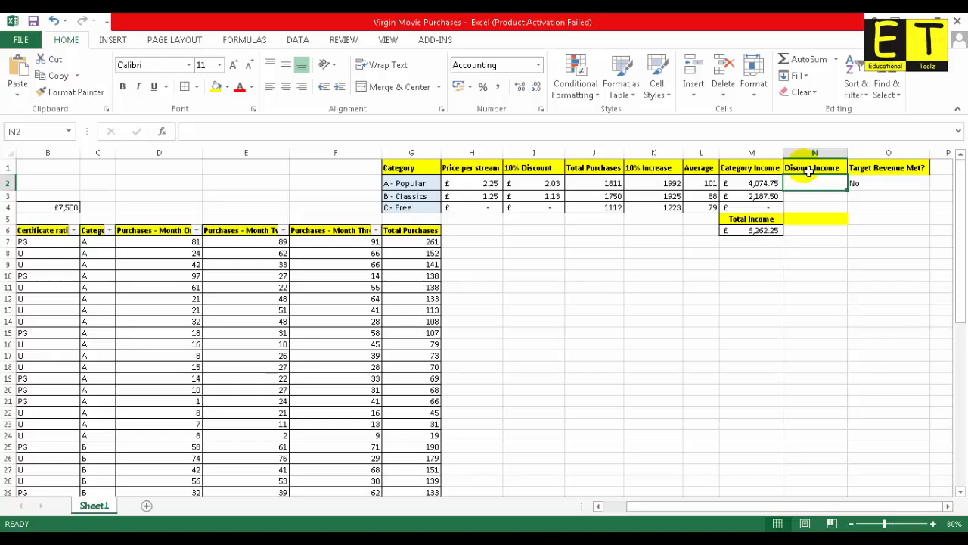
Step: Calculate the discounted income for category A - Popular in N2 with the formula =I2*K2
{"action": "type", "text": "="}
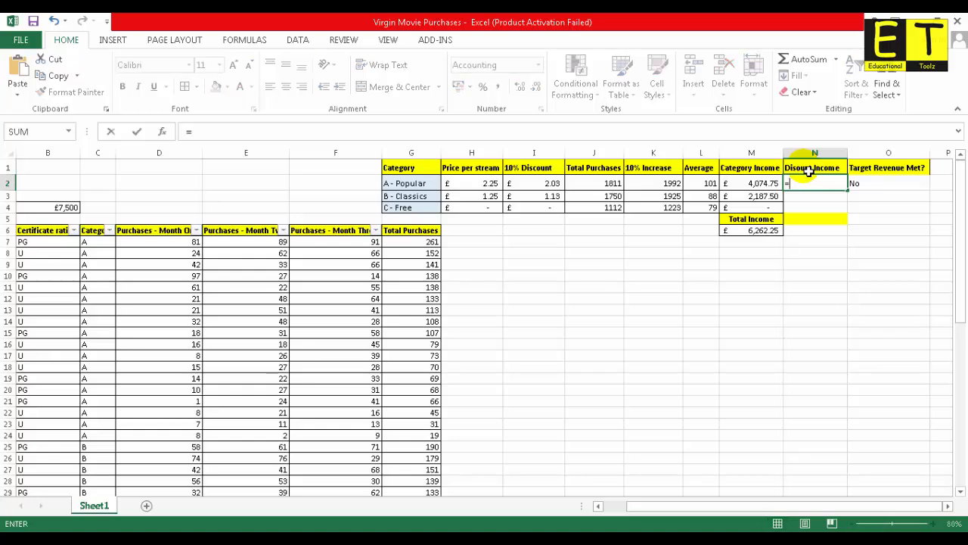
{"action": "left_click", "coordinate": [536, 186]}
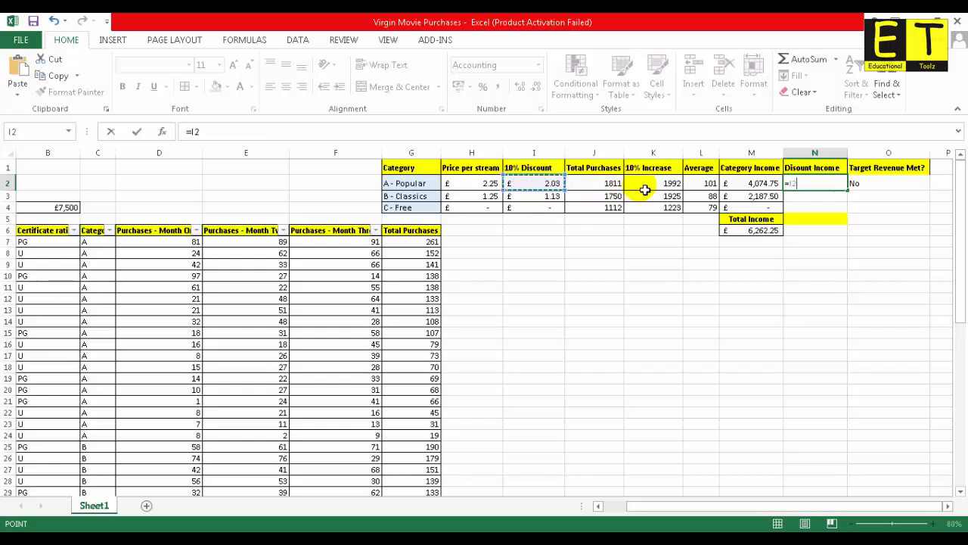
{"action": "type", "text": "*"}
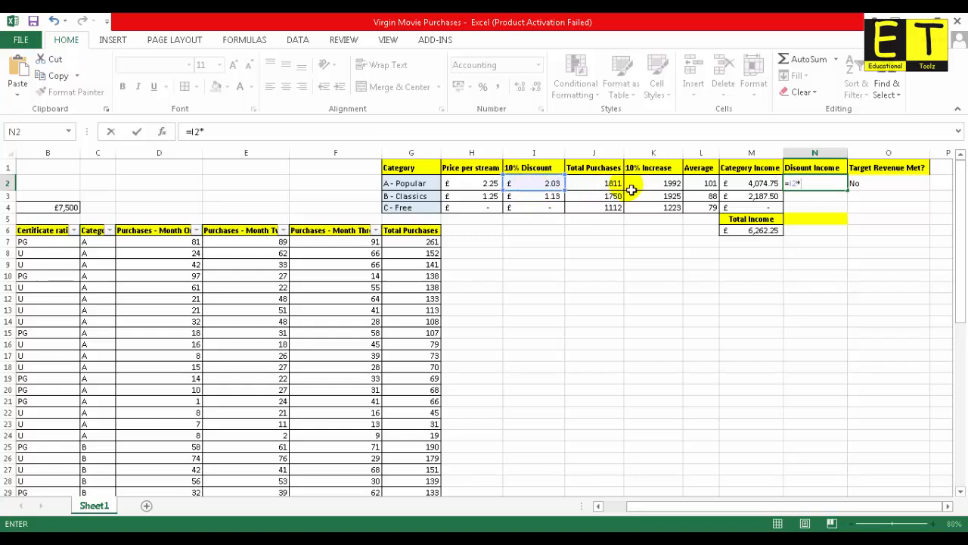
{"action": "left_click", "coordinate": [641, 188]}
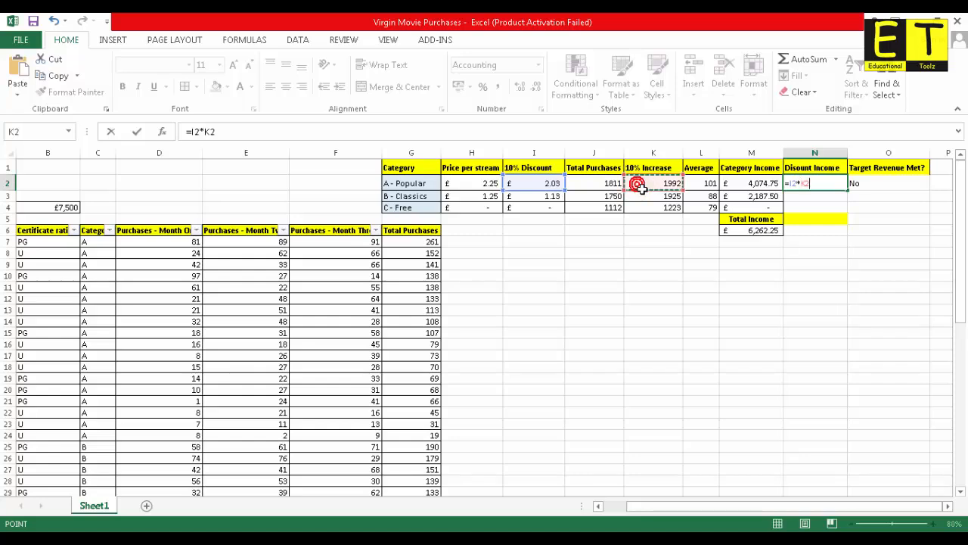
{"action": "key", "text": "Return"}
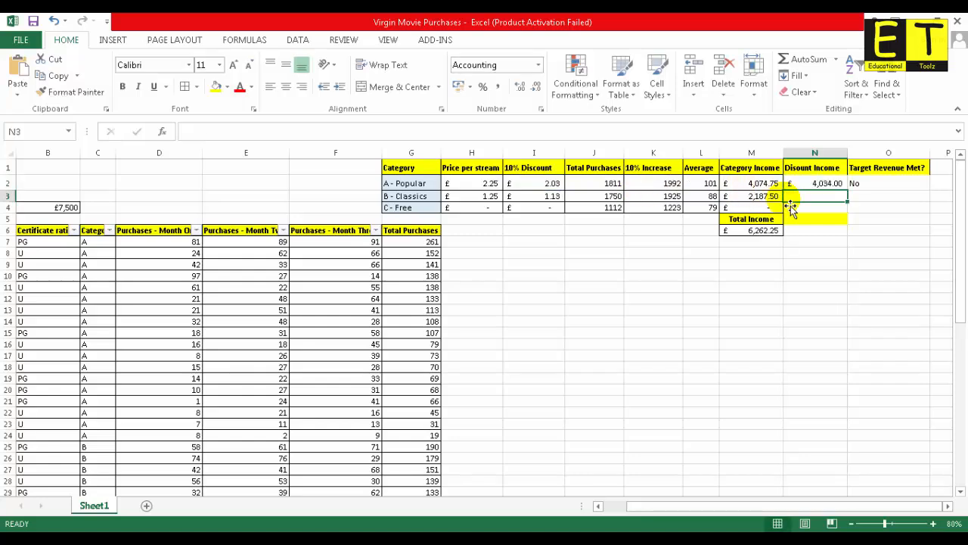
Step: Calculate the discounted income for category B - Classics in N3 with the formula =I3*K3
{"action": "type", "text": "="}
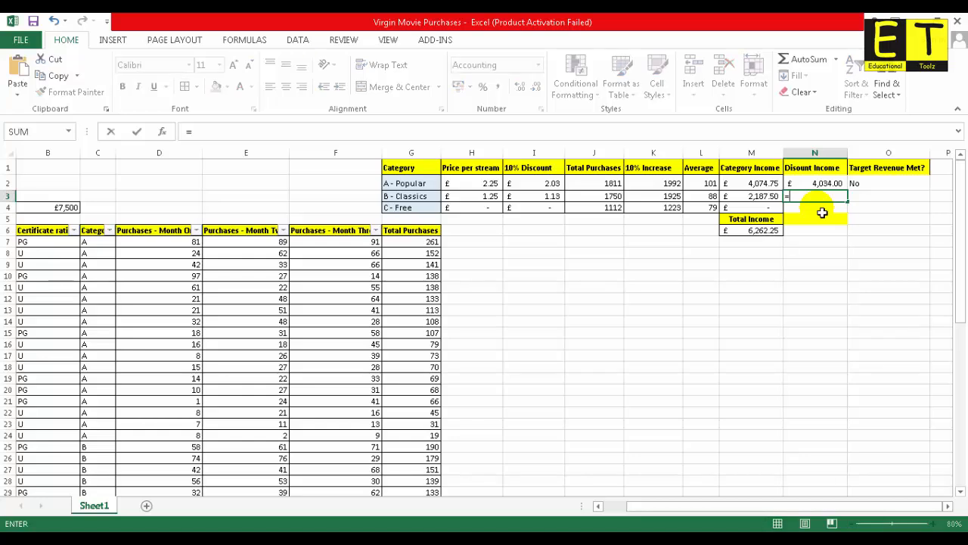
{"action": "left_click", "coordinate": [537, 197]}
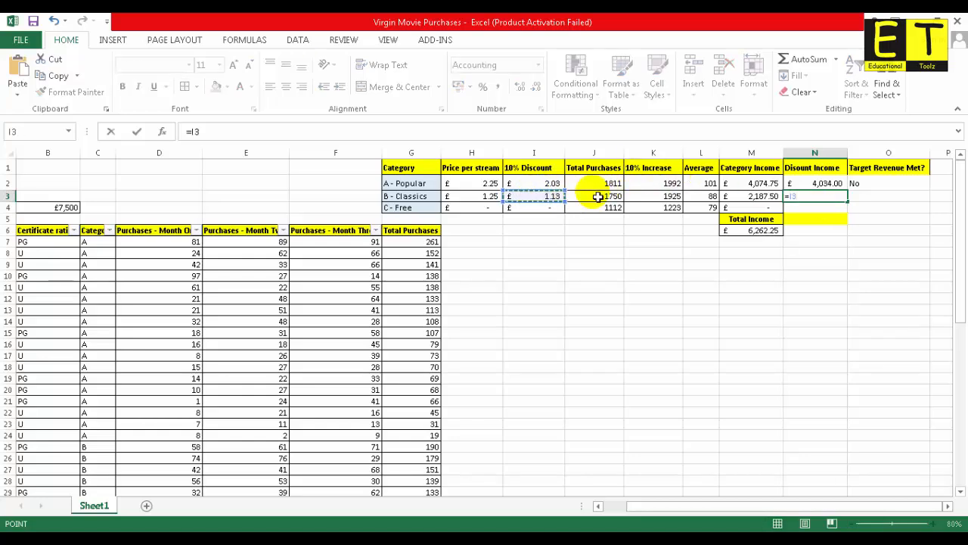
{"action": "type", "text": "*"}
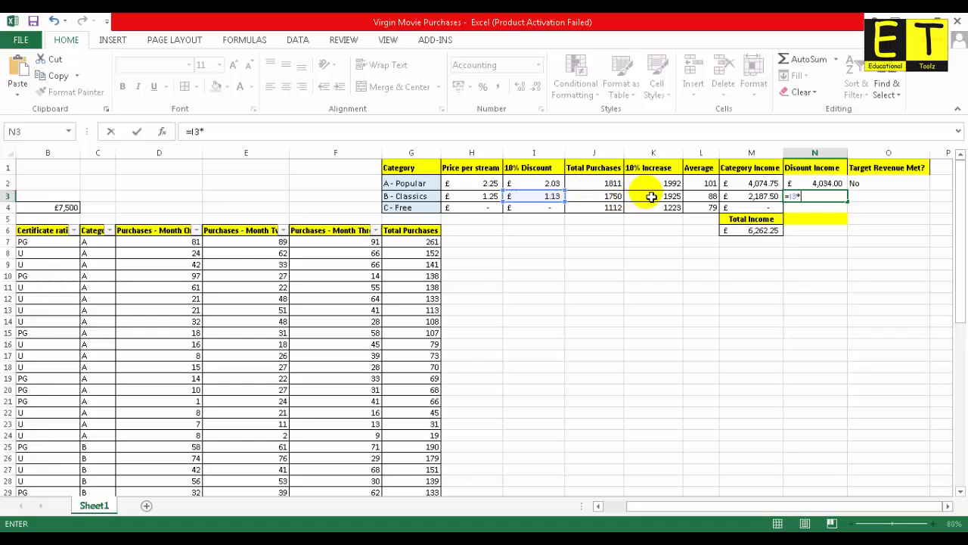
{"action": "left_click", "coordinate": [651, 197]}
{"action": "key", "text": "Return"}
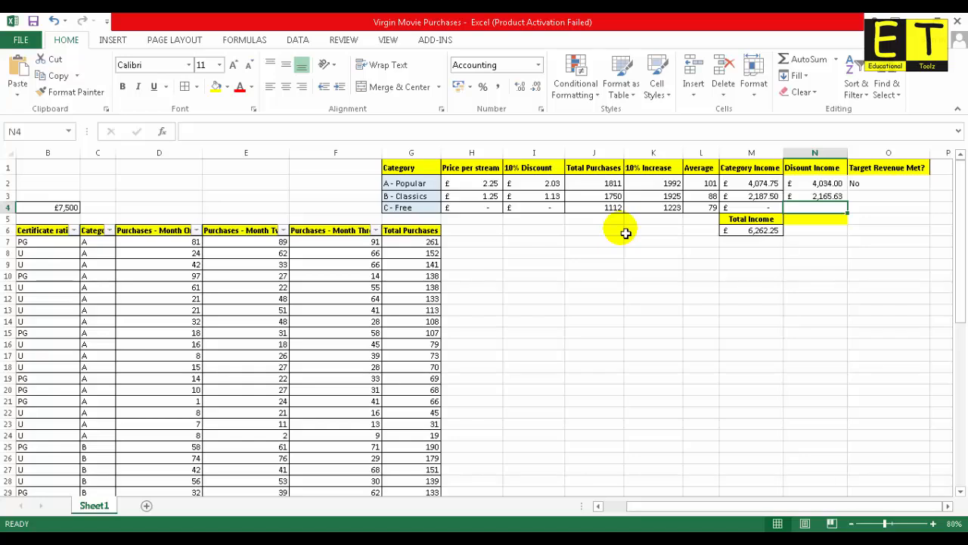
Step: Calculate the discounted income for category C - Free in N4 with the formula =I4*K4
{"action": "type", "text": "="}
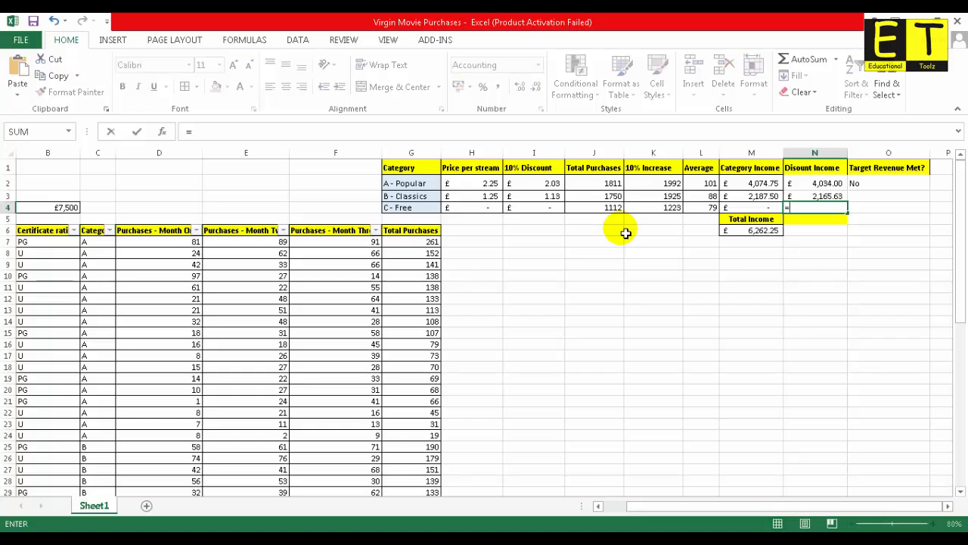
{"action": "left_click", "coordinate": [554, 210]}
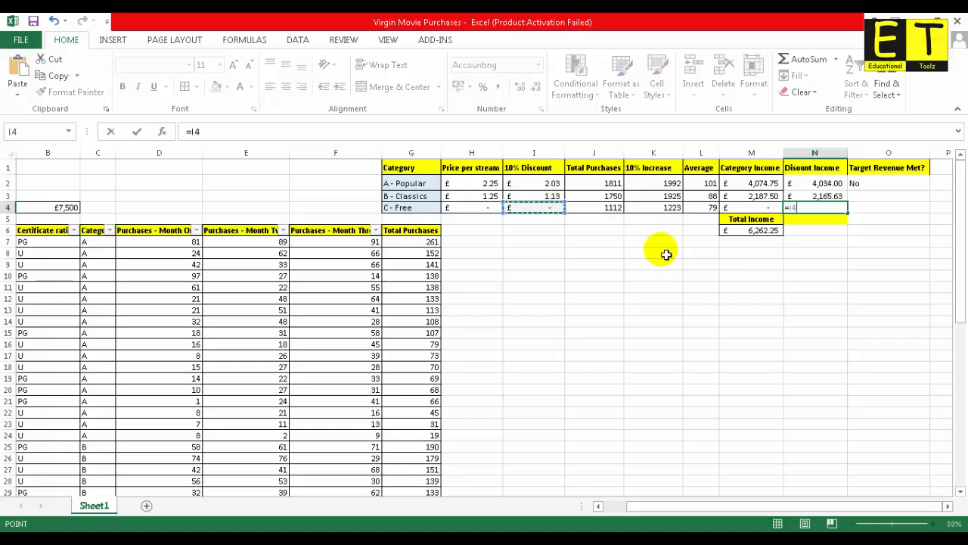
{"action": "type", "text": "*"}
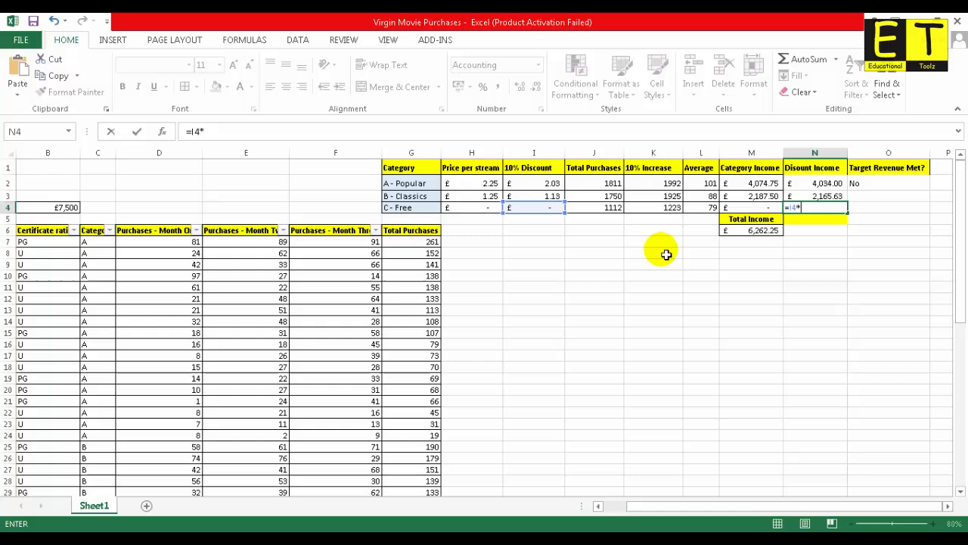
{"action": "left_click", "coordinate": [648, 214]}
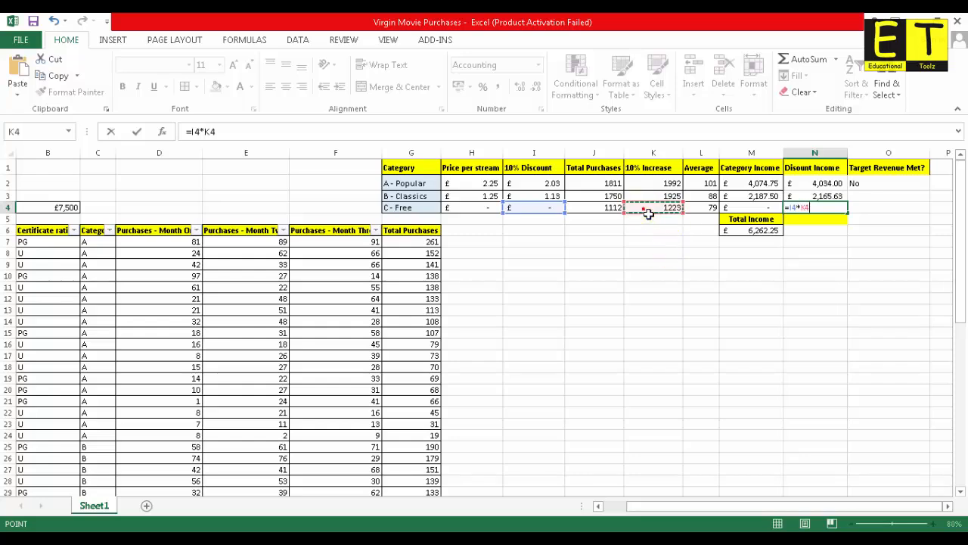
{"action": "key", "text": "Return"}
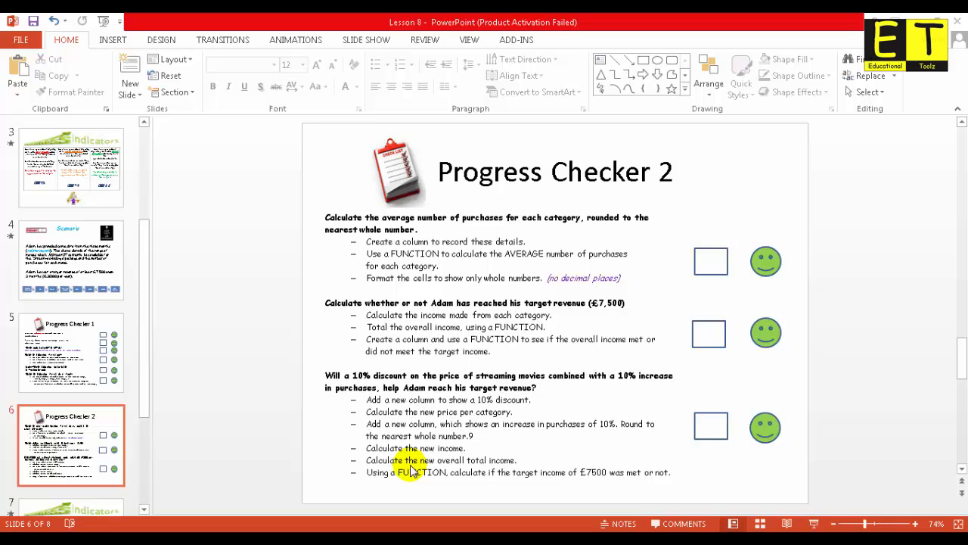
Step: Return to the Excel workbook, enter the label Total Discount Income in N5 and widen column N to fit it
{"action": "key", "text": "alt+Tab"}
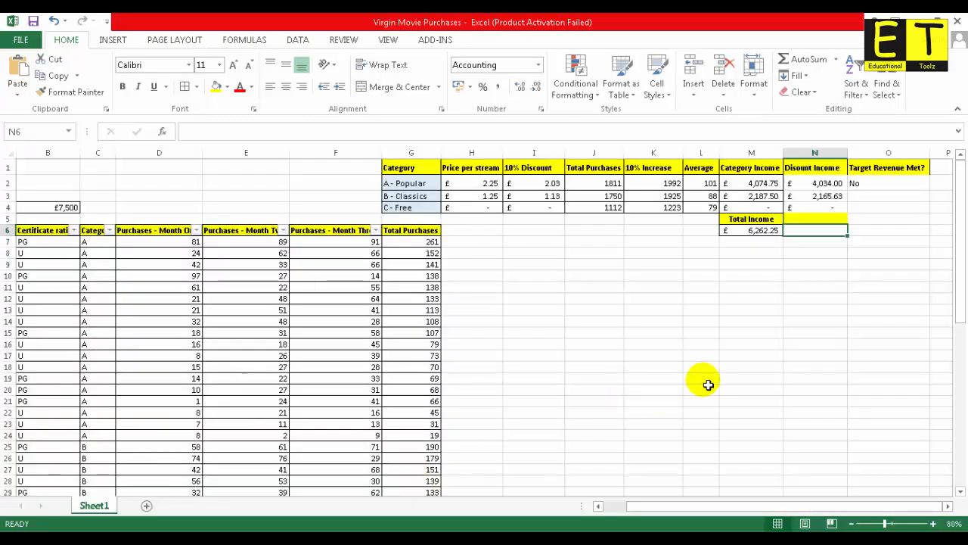
{"action": "left_click", "coordinate": [811, 217]}
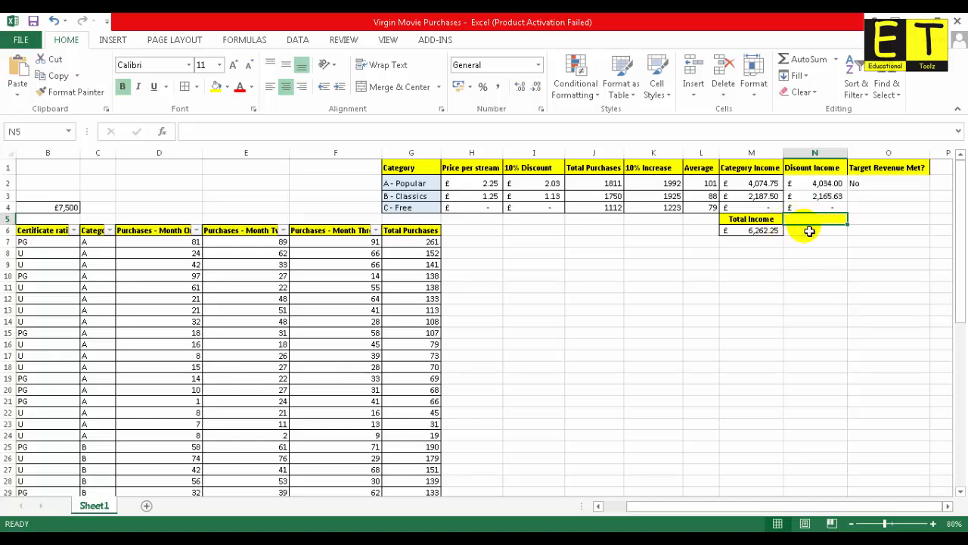
{"action": "type", "text": "Total"}
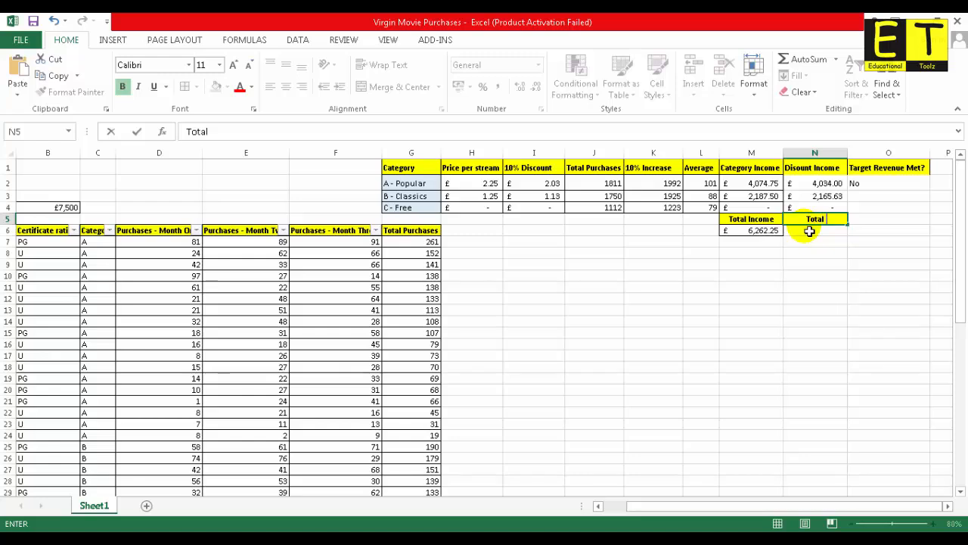
{"action": "type", "text": " Discount In"}
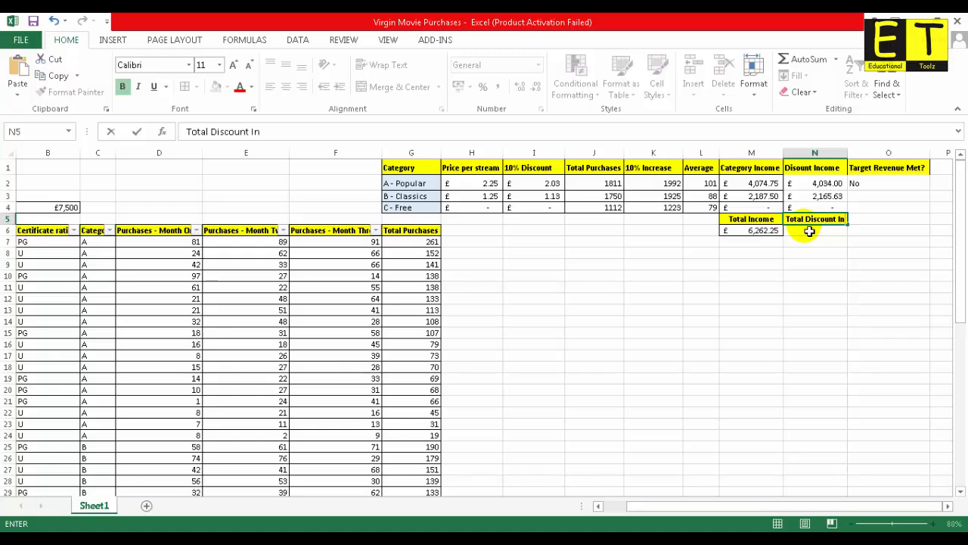
{"action": "type", "text": "come"}
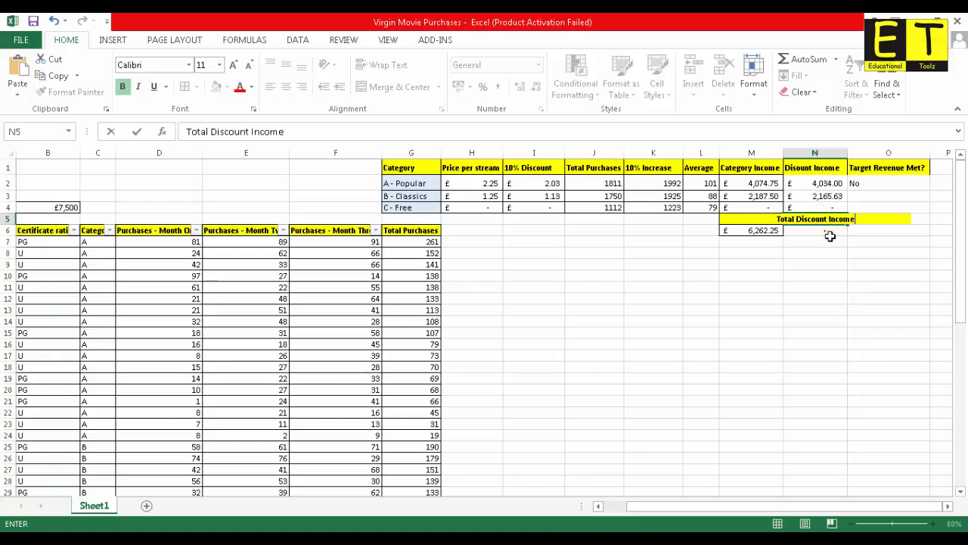
{"action": "key", "text": "Return"}
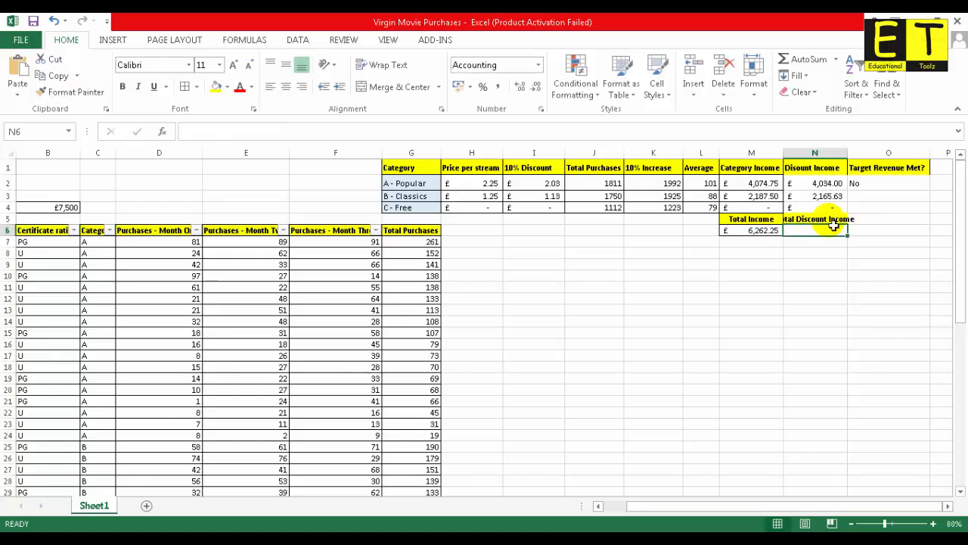
{"action": "double_click", "coordinate": [855, 157]}
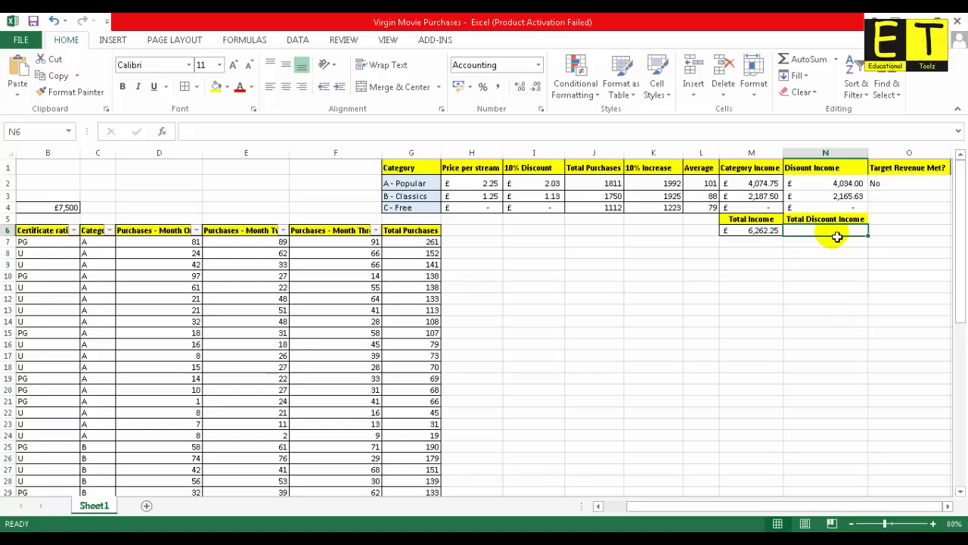
Step: Total the discounted category incomes N2:N4 in N6 with the SUM function
{"action": "type", "text": "="}
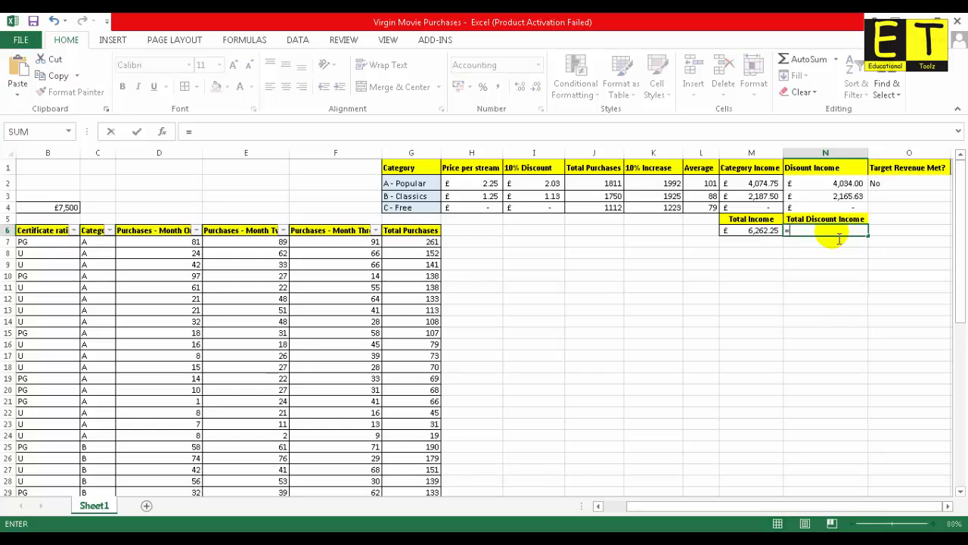
{"action": "type", "text": "sum"}
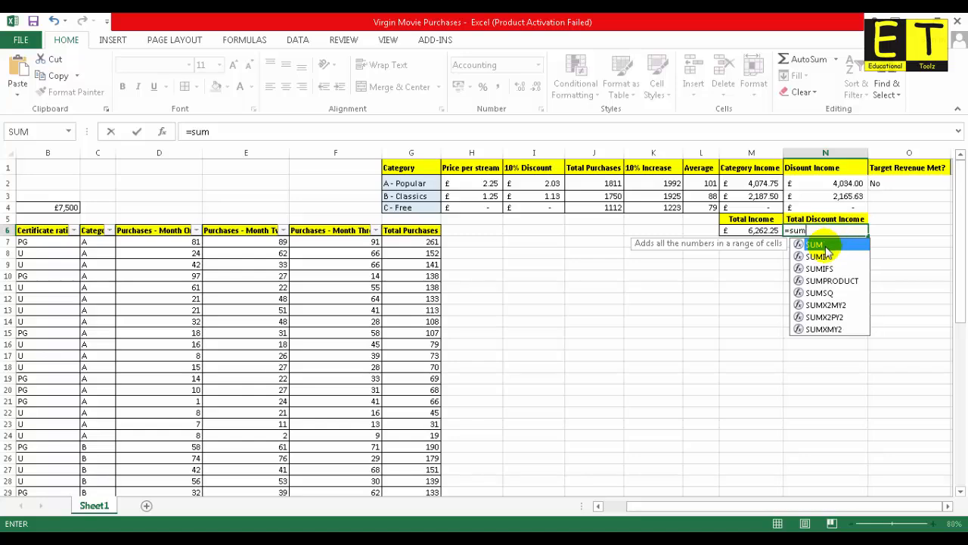
{"action": "double_click", "coordinate": [826, 247]}
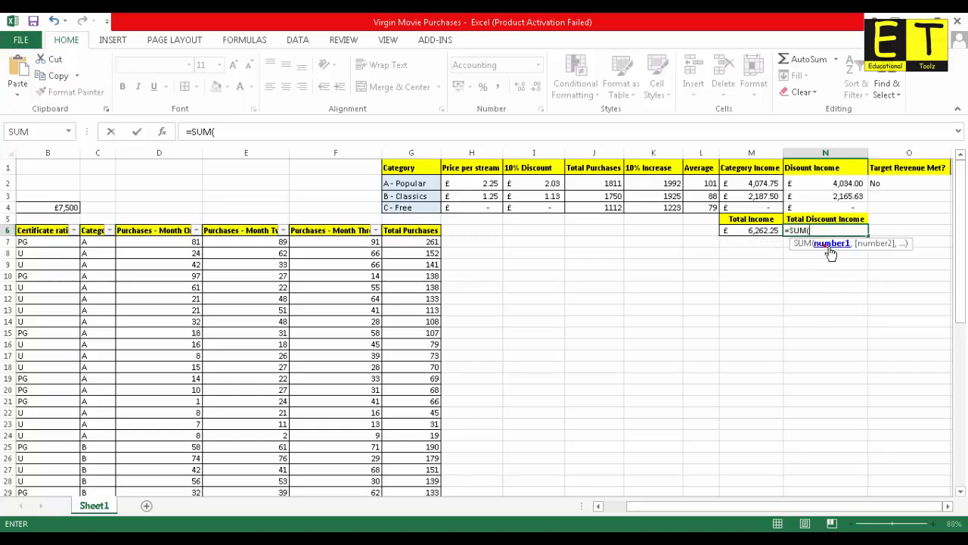
{"action": "left_click", "coordinate": [839, 184]}
{"action": "left_click_drag", "start_coordinate": [838, 184], "coordinate": [843, 204]}
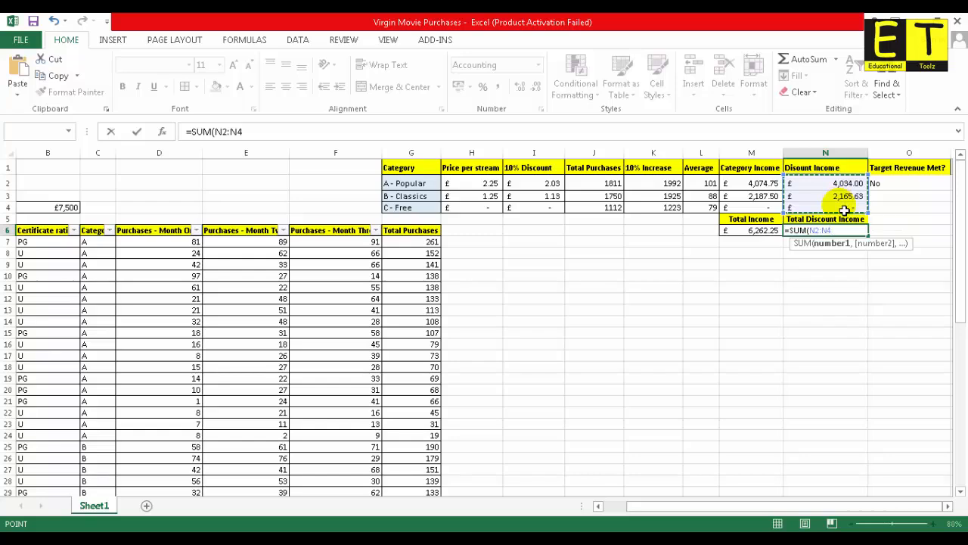
{"action": "key", "text": "Return"}
{"action": "left_click", "coordinate": [749, 335]}
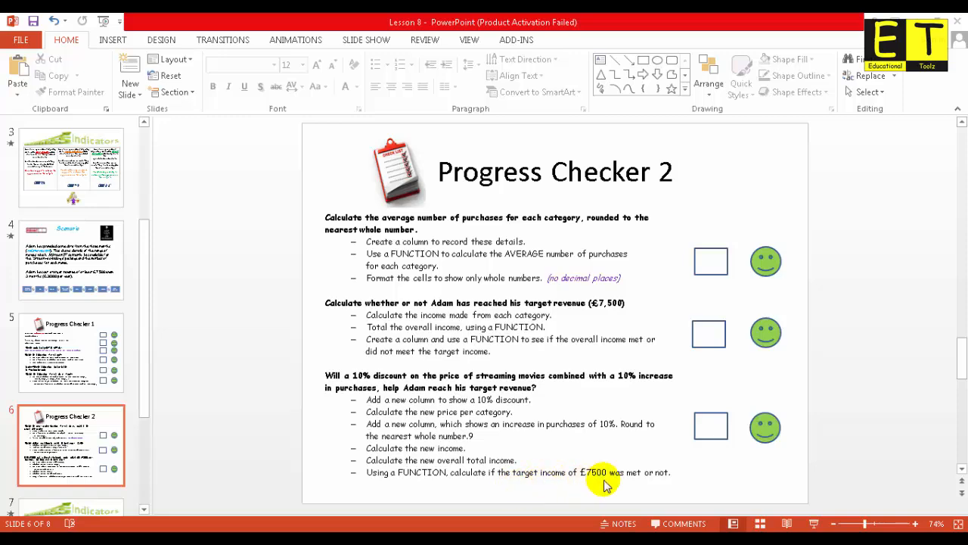
Step: Return to the Excel workbook and test the total discount income against the £7,500 target in O3 with =IF(N6>=B4,"Yes","No")
{"action": "key", "text": "alt+Tab"}
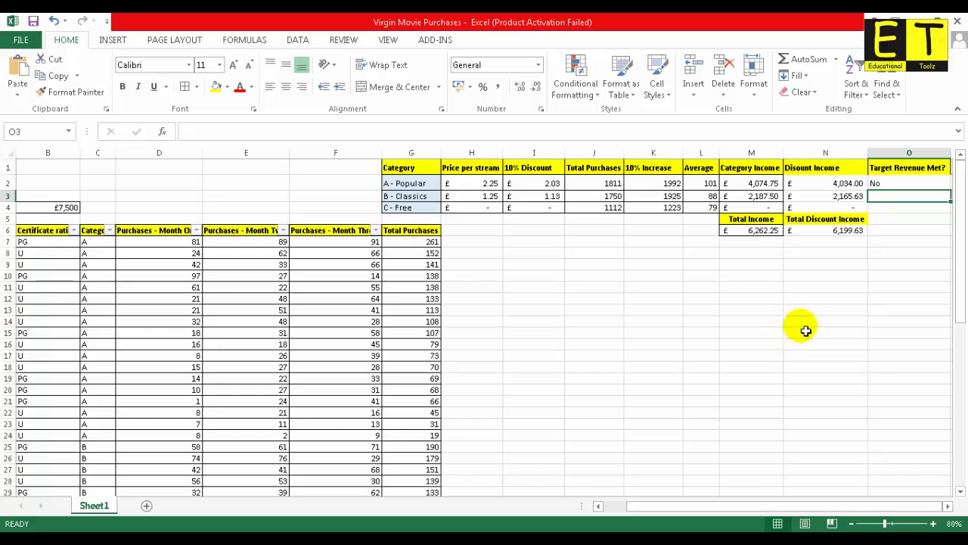
{"action": "type", "text": "="}
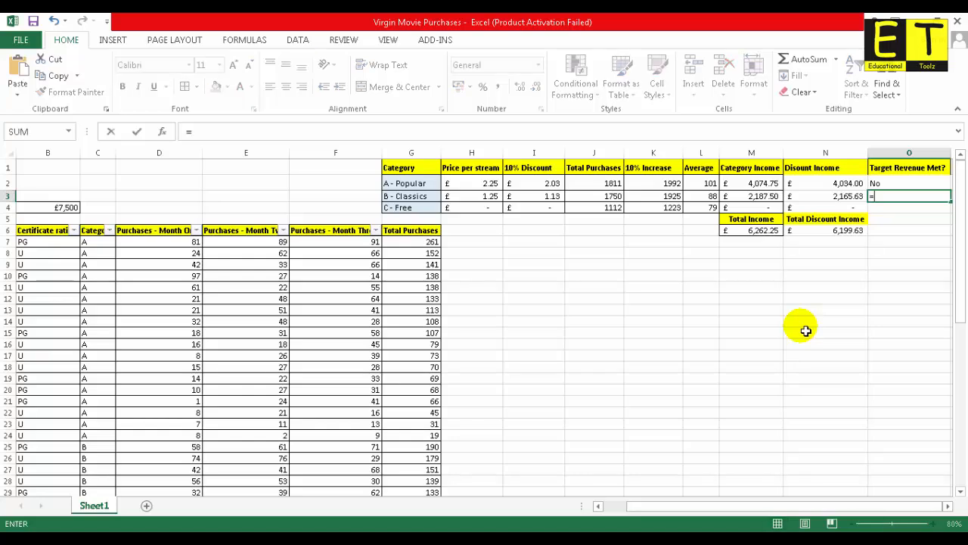
{"action": "type", "text": "if"}
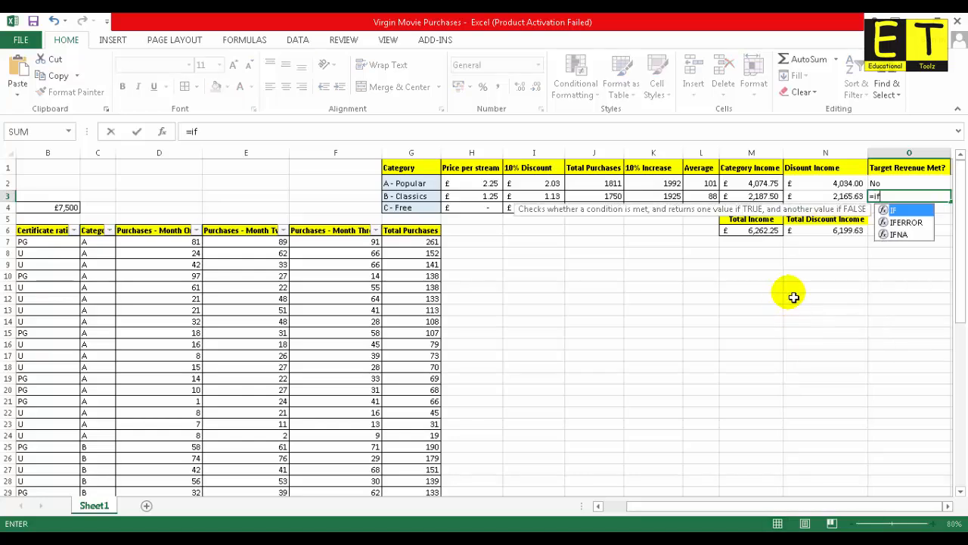
{"action": "double_click", "coordinate": [899, 211]}
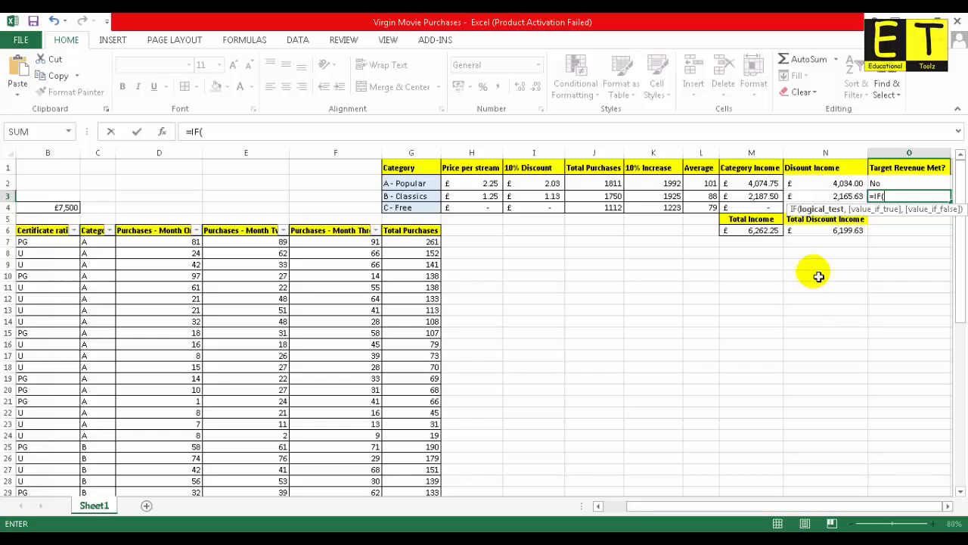
{"action": "left_click", "coordinate": [819, 230]}
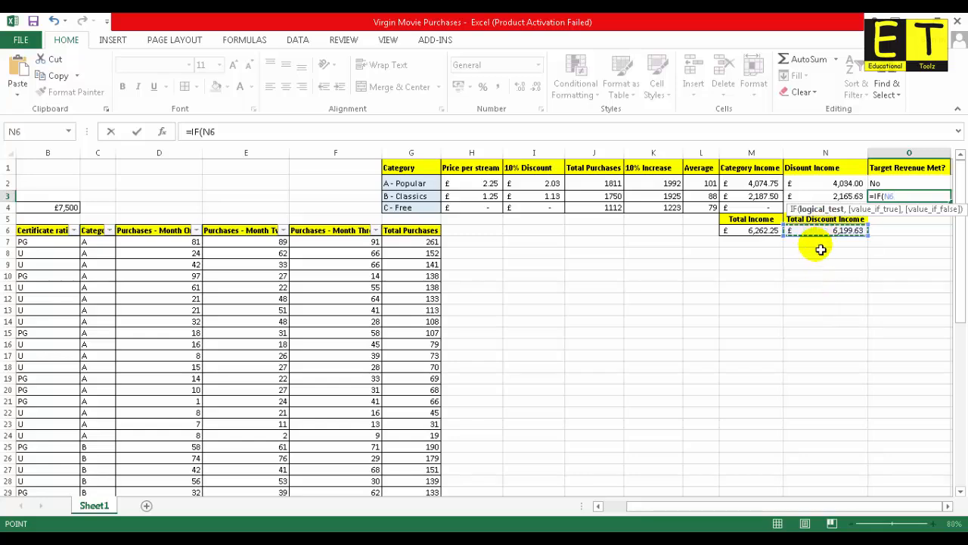
{"action": "type", "text": ">"}
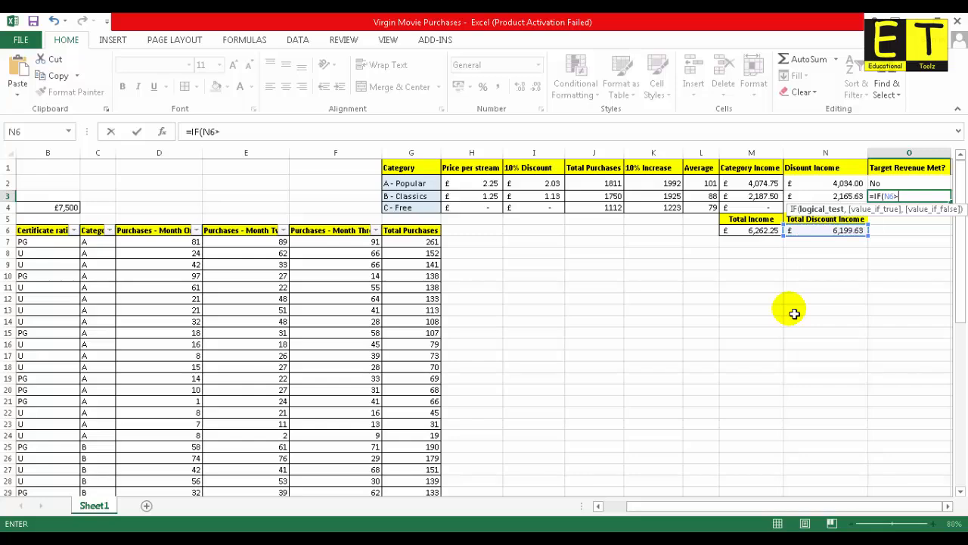
{"action": "type", "text": "="}
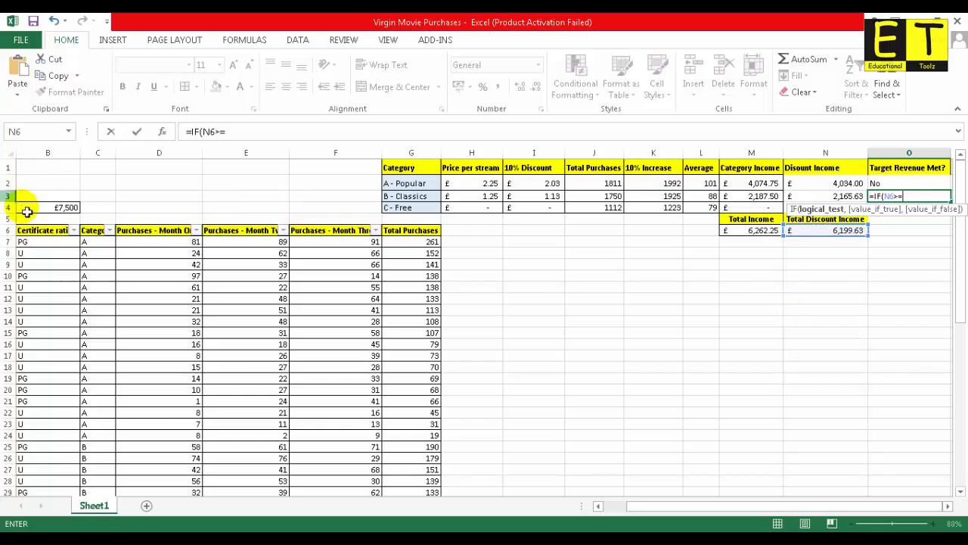
{"action": "left_click", "coordinate": [54, 208]}
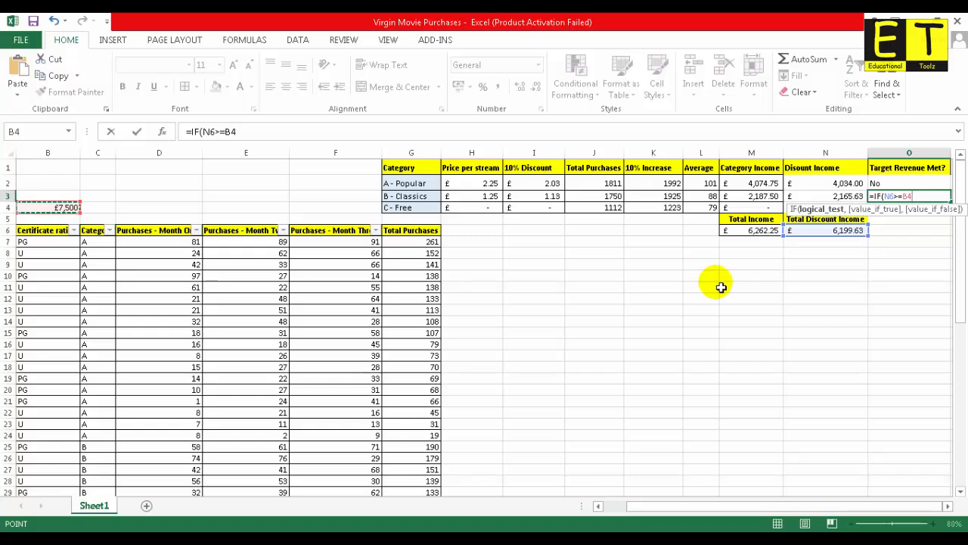
{"action": "type", "text": ","}
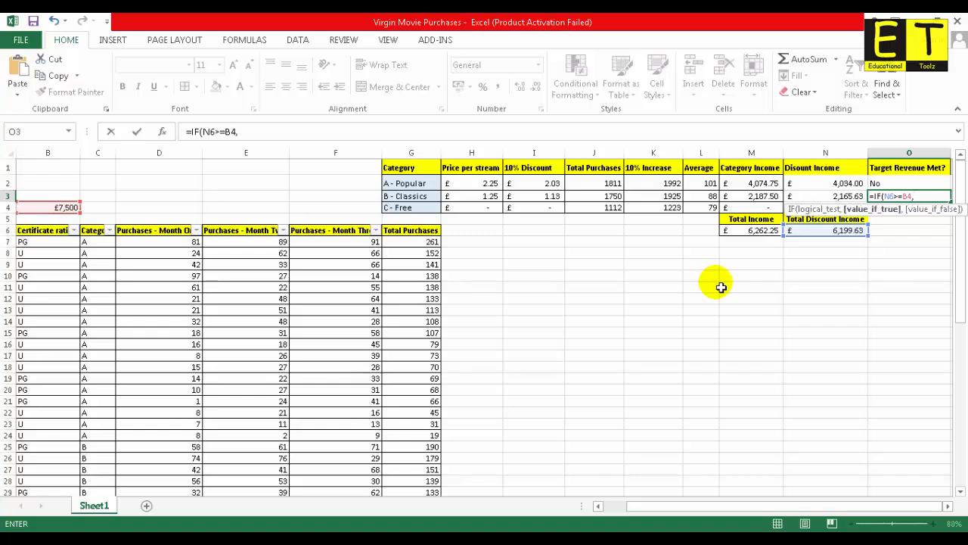
{"action": "type", "text": "\"Yes\","}
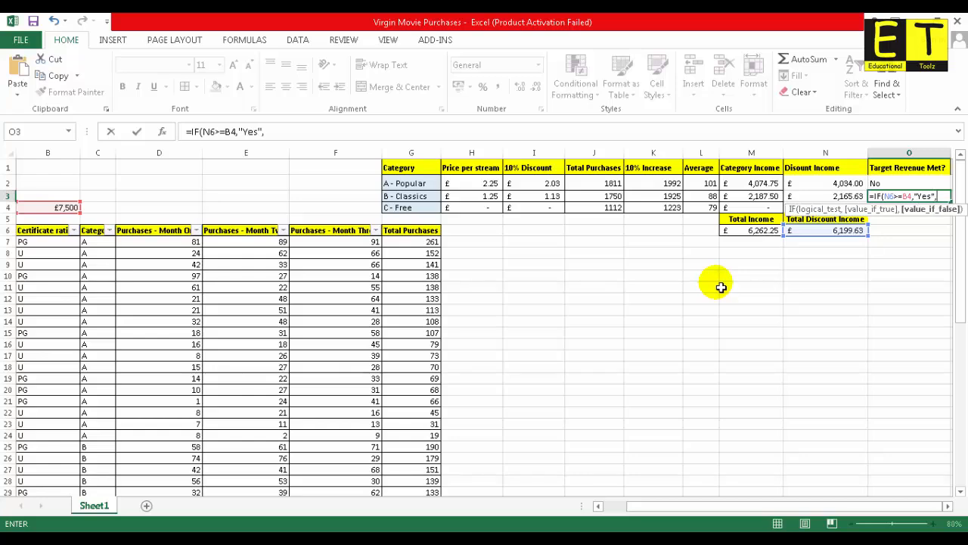
{"action": "type", "text": "\"No\""}
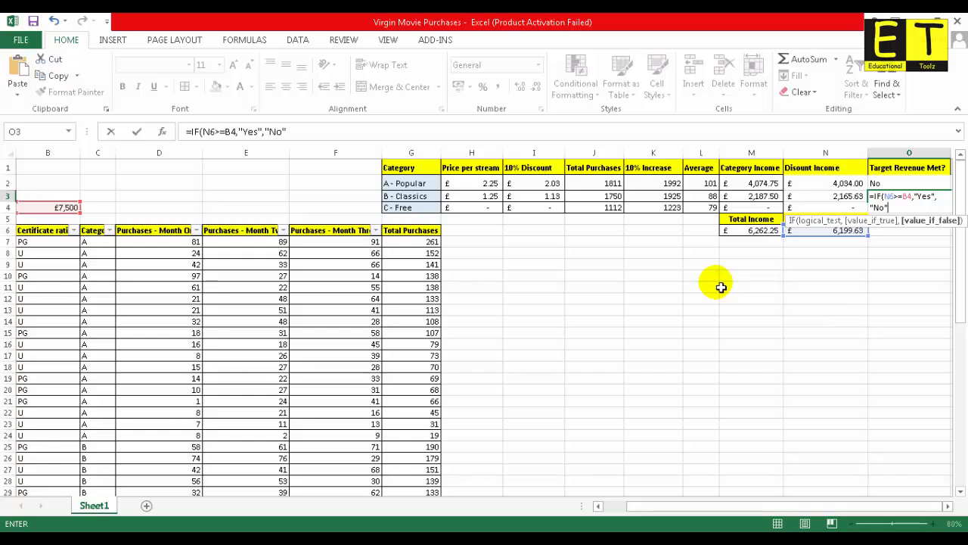
{"action": "key", "text": "Return"}
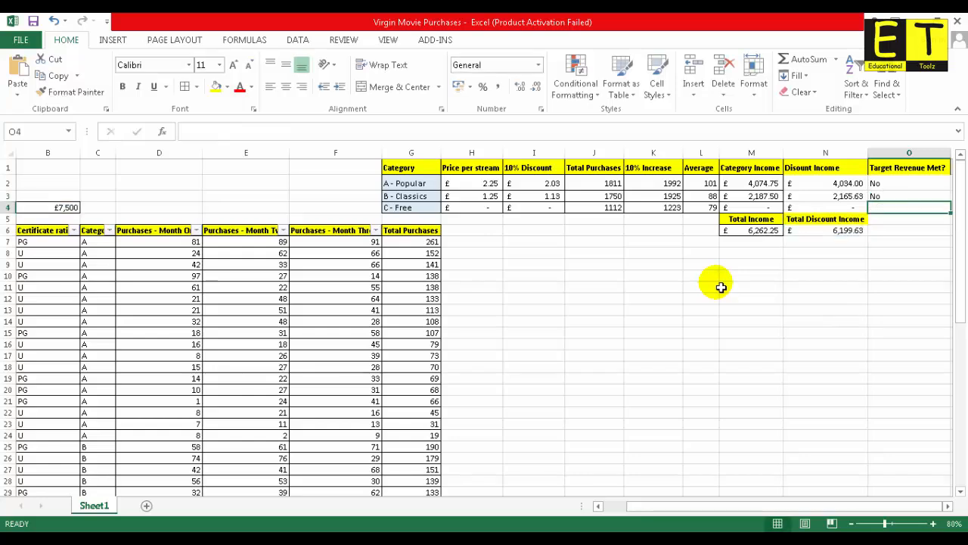